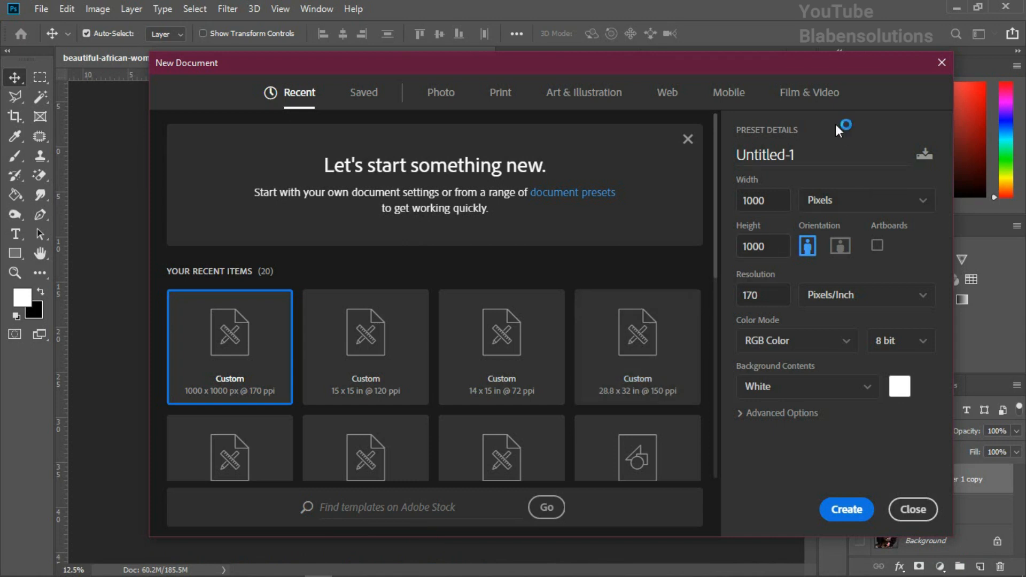
Step: Create a 1000 x 1000 px document named 'make up' at 300 pixels/inch
{"action": "left_click", "coordinate": [733, 157]}
{"action": "type", "text": "make"}
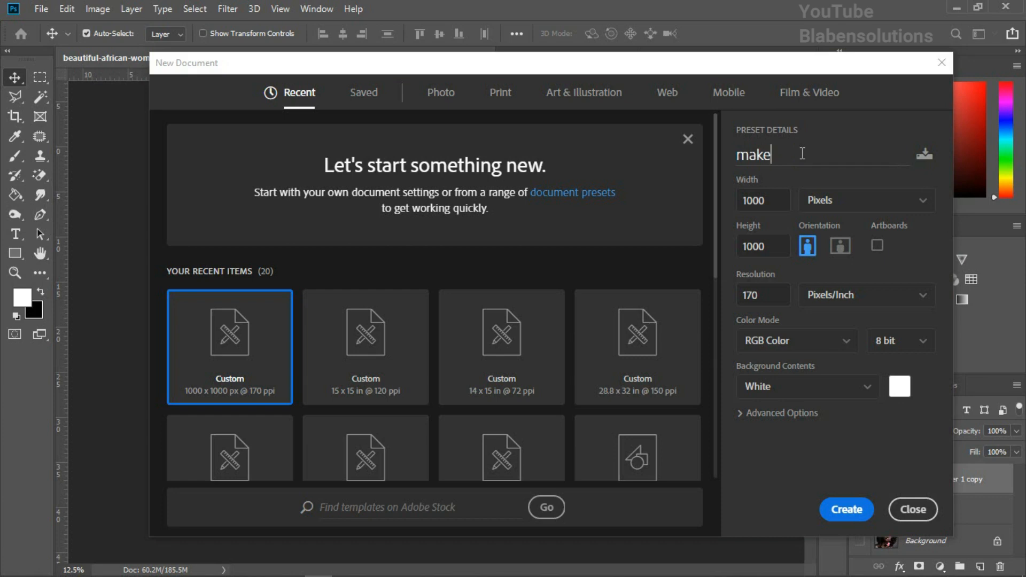
{"action": "type", "text": " up"}
{"action": "left_click", "coordinate": [836, 190]}
{"action": "left_click", "coordinate": [835, 190]}
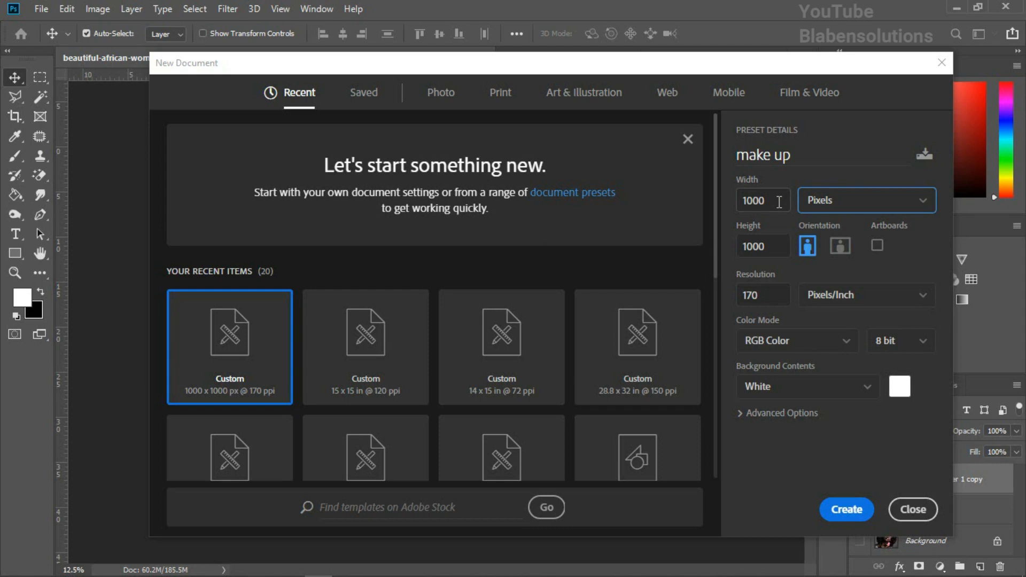
{"action": "double_click", "coordinate": [776, 201]}
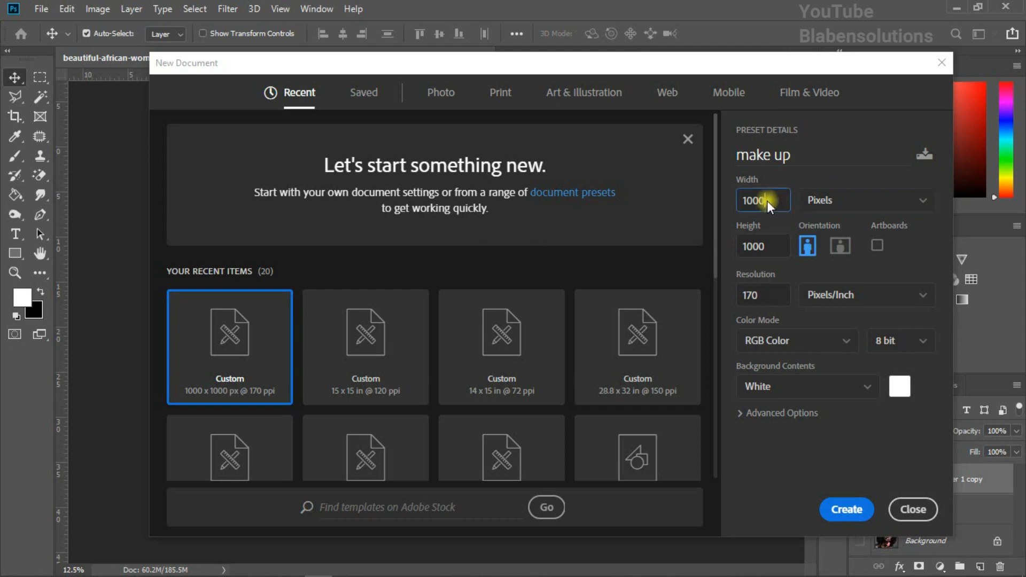
{"action": "double_click", "coordinate": [770, 246]}
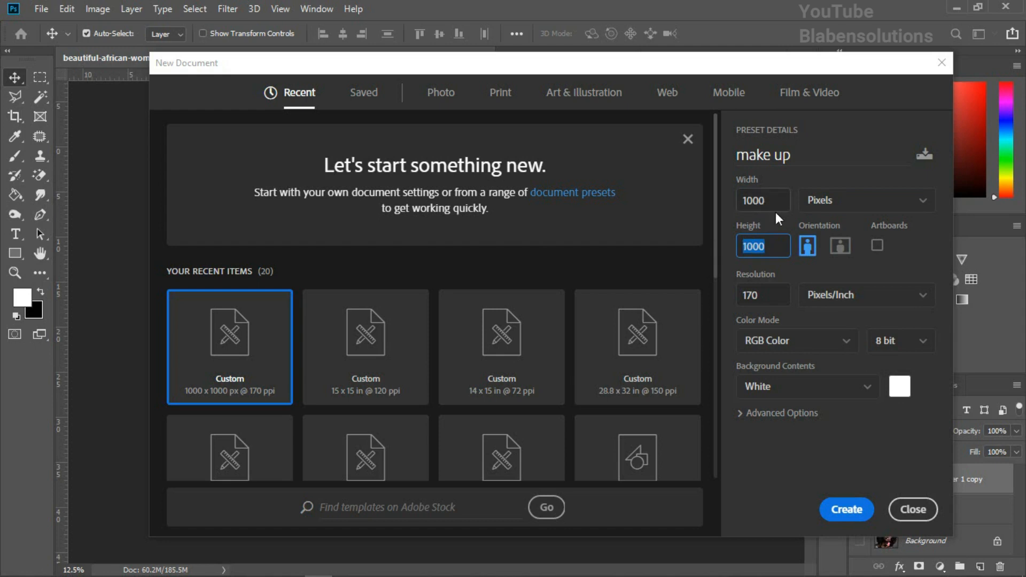
{"action": "left_click", "coordinate": [745, 294]}
{"action": "type", "text": "3"}
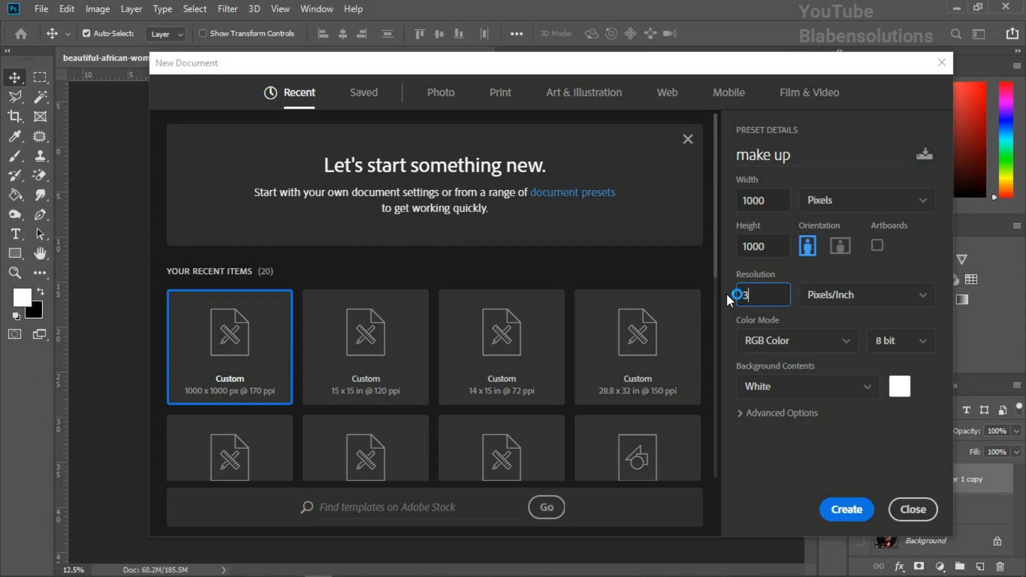
{"action": "type", "text": "00"}
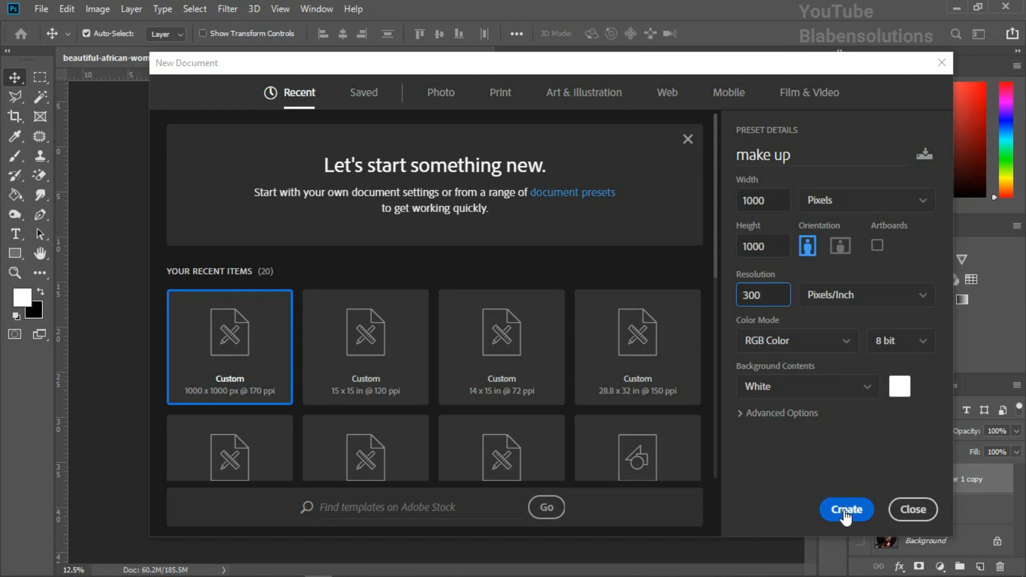
{"action": "left_click", "coordinate": [845, 513]}
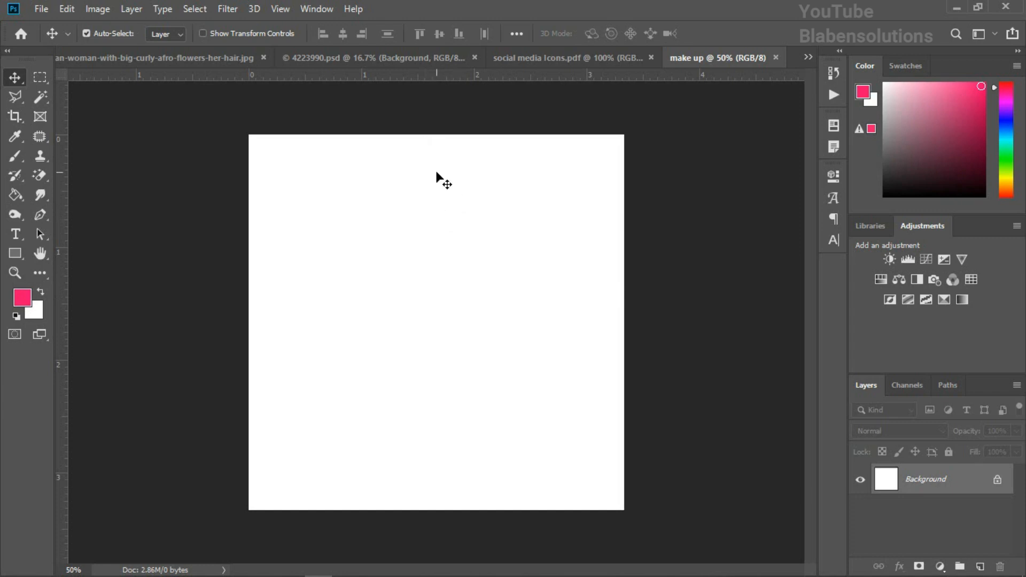
{"action": "left_click", "coordinate": [390, 56]}
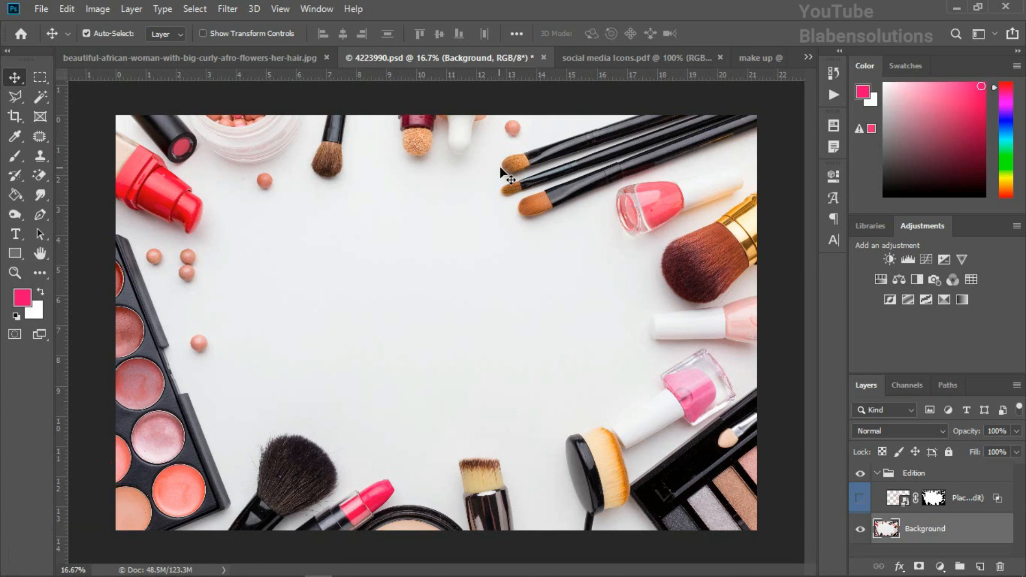
{"action": "left_click", "coordinate": [617, 59]}
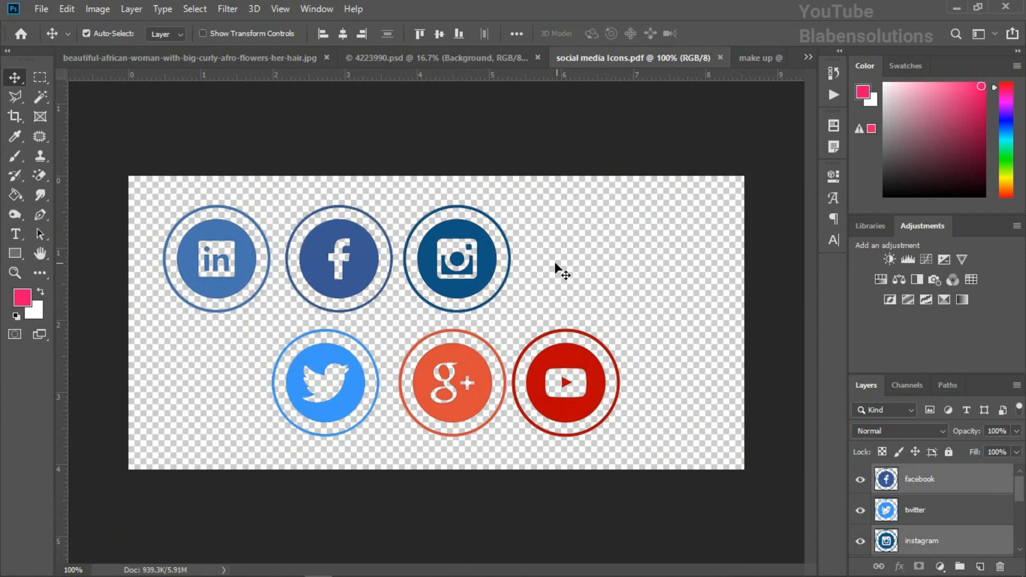
{"action": "left_click", "coordinate": [261, 56]}
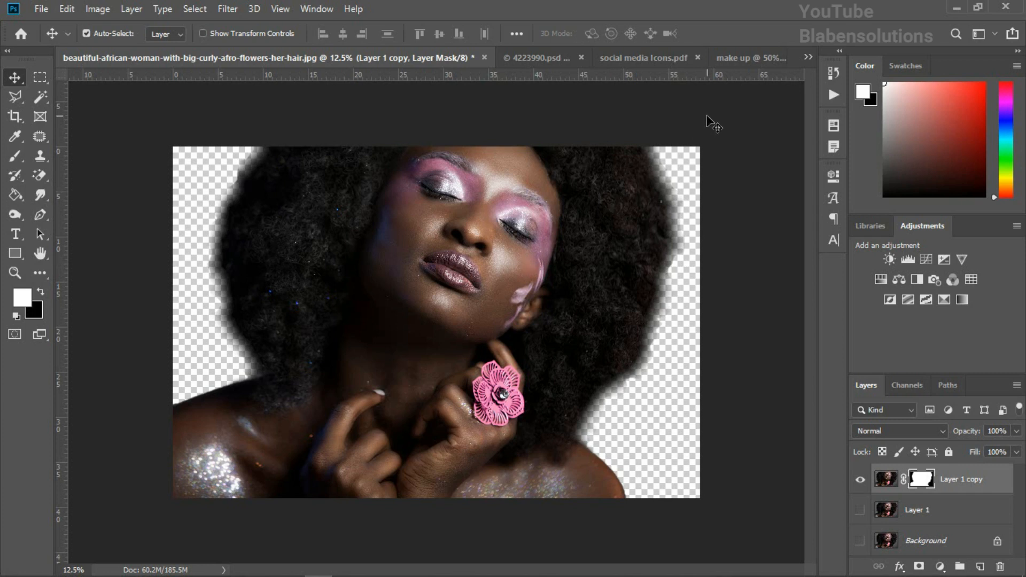
{"action": "left_click", "coordinate": [738, 63]}
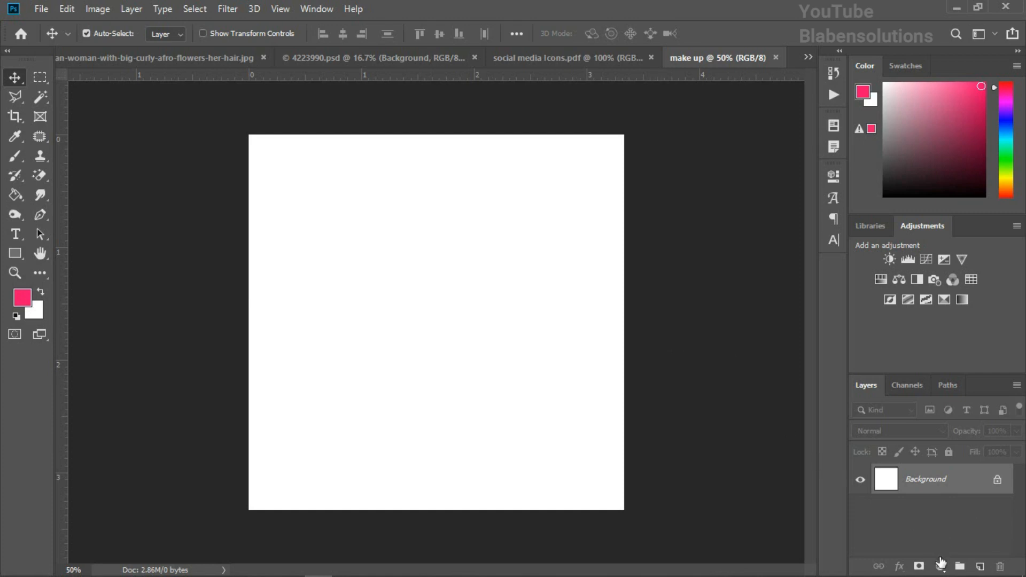
Step: Add a Solid Color fill layer in dark purple, hex 330033, over the white background
{"action": "left_click", "coordinate": [940, 567]}
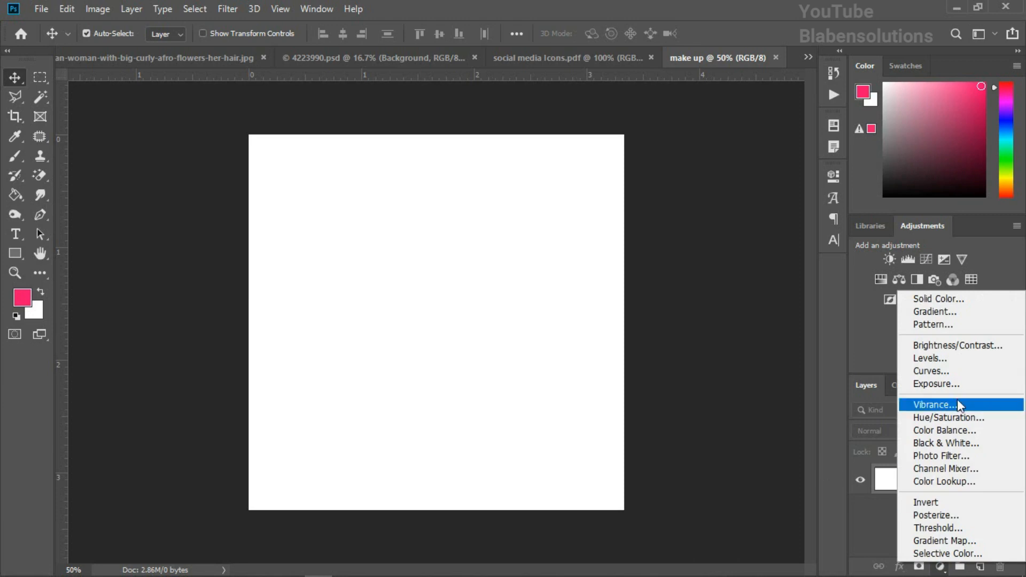
{"action": "left_click", "coordinate": [939, 299]}
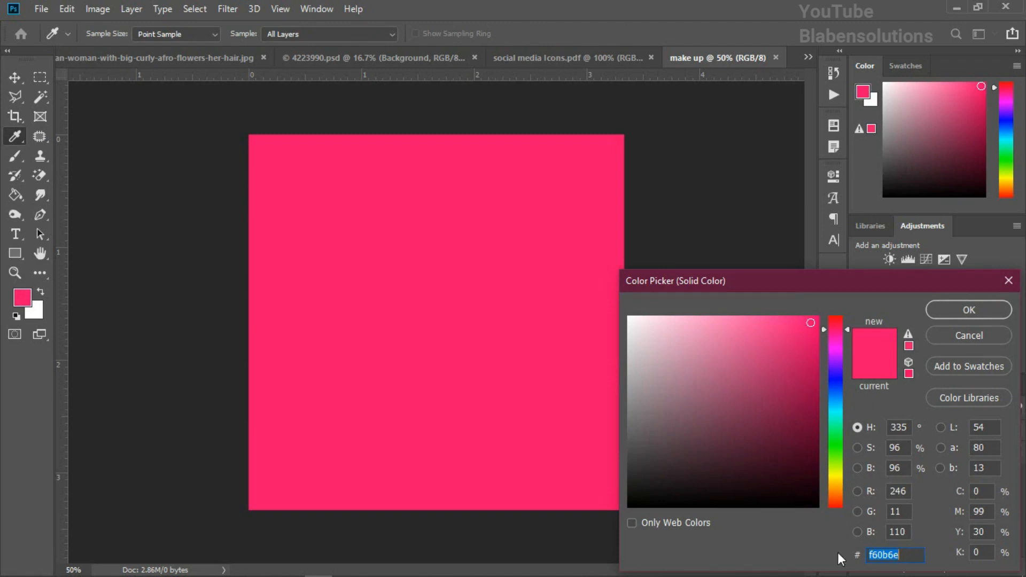
{"action": "type", "text": "3d"}
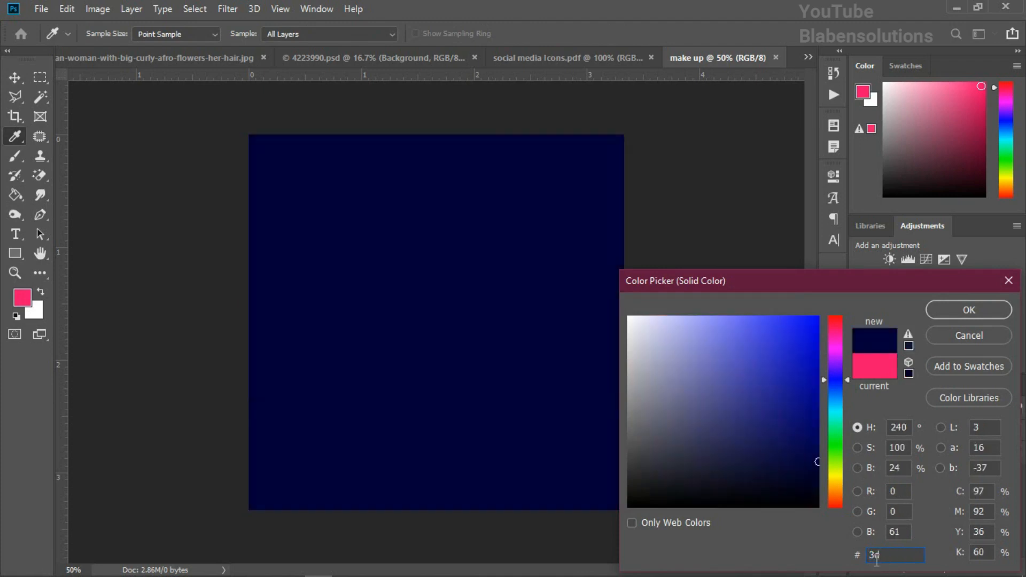
{"action": "type", "text": "02"}
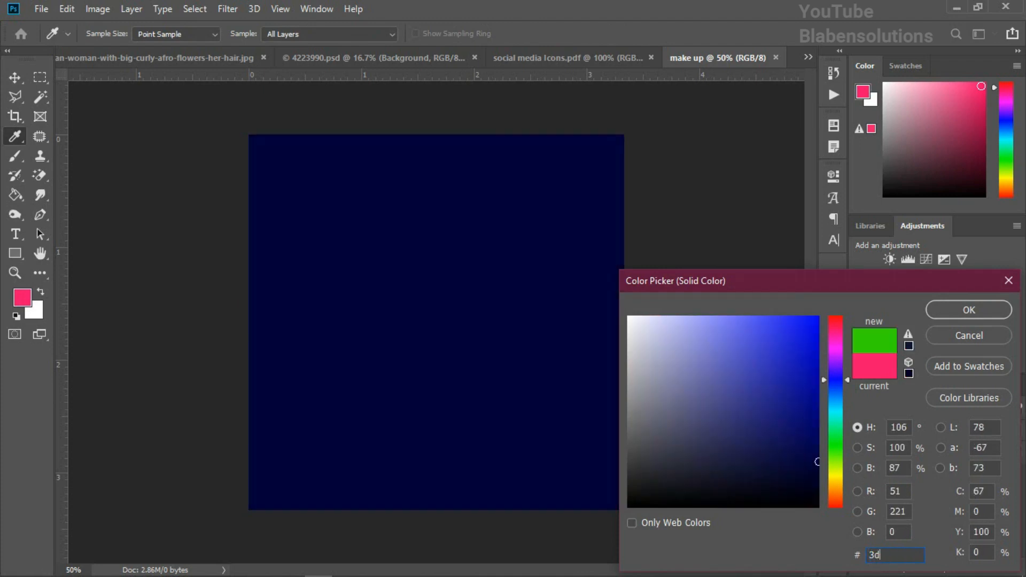
{"action": "type", "text": "39"}
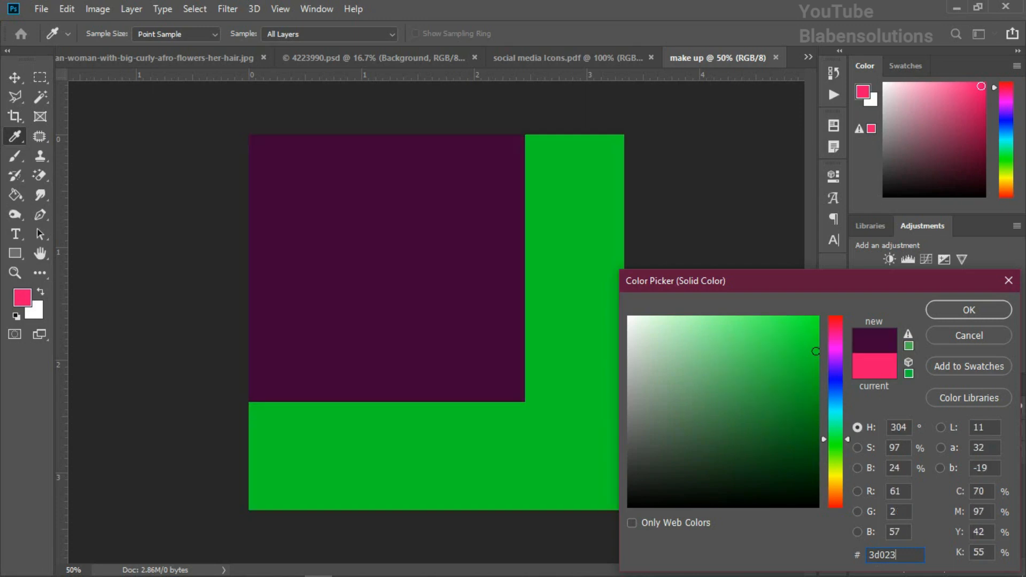
{"action": "left_click", "coordinate": [907, 373]}
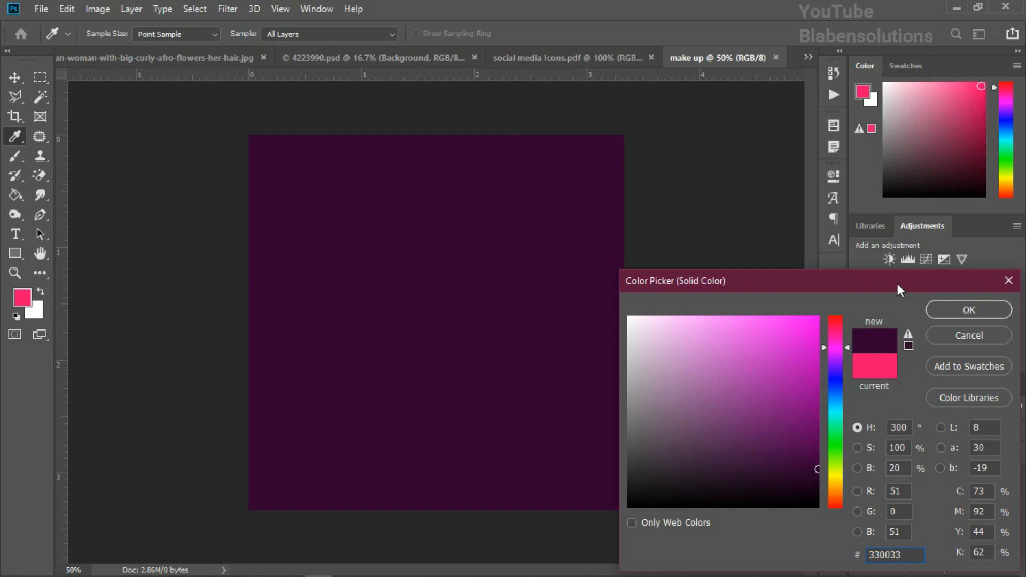
{"action": "left_click_drag", "start_coordinate": [877, 283], "coordinate": [874, 129]}
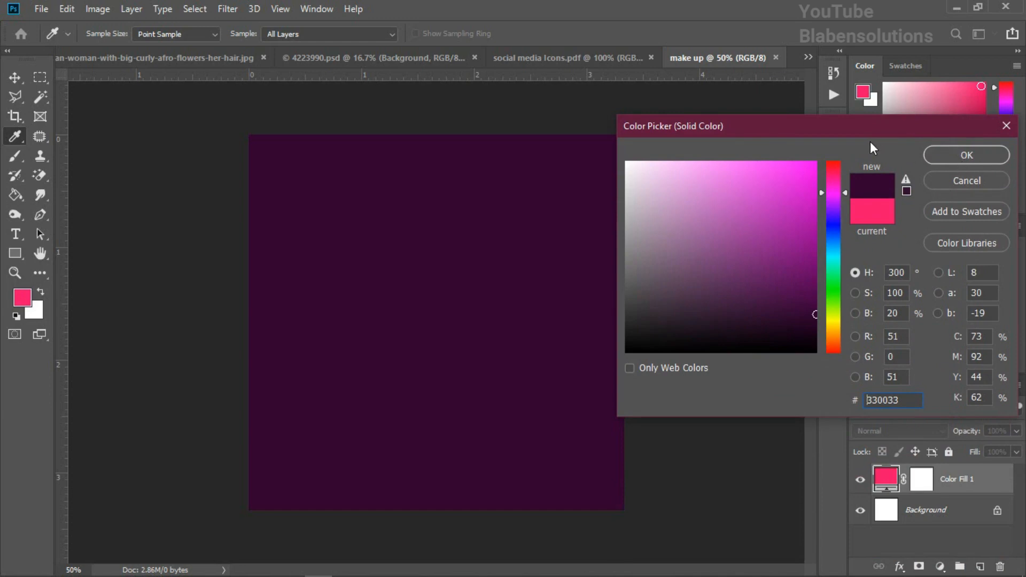
{"action": "left_click", "coordinate": [907, 193]}
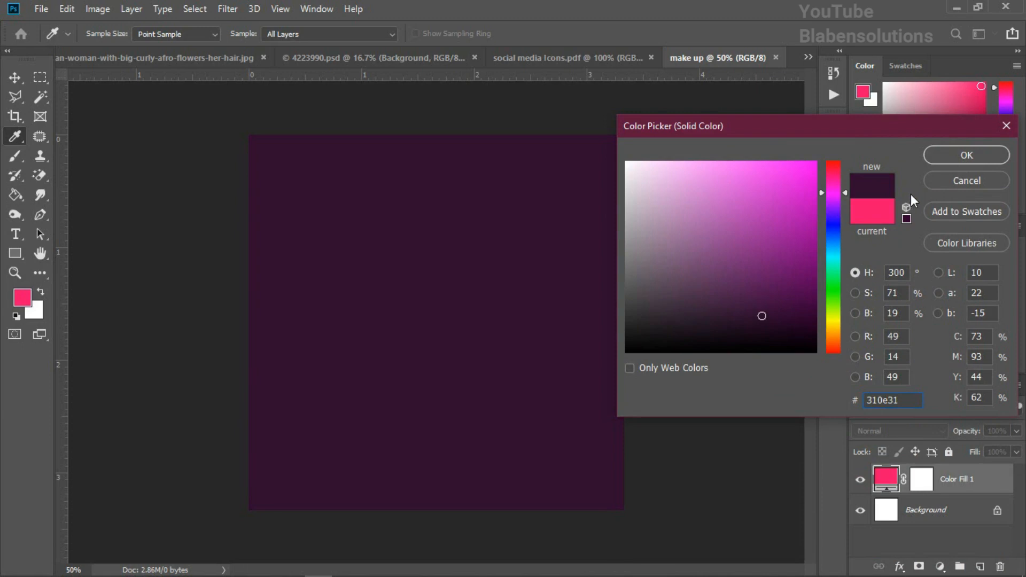
{"action": "left_click_drag", "start_coordinate": [904, 398], "coordinate": [779, 418]}
{"action": "type", "text": "33"}
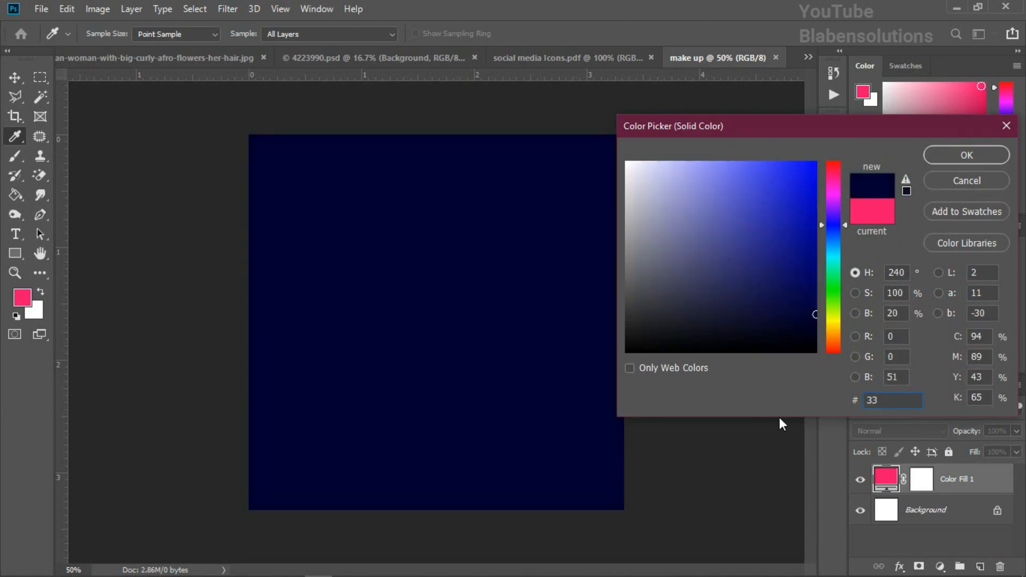
{"action": "type", "text": "0033"}
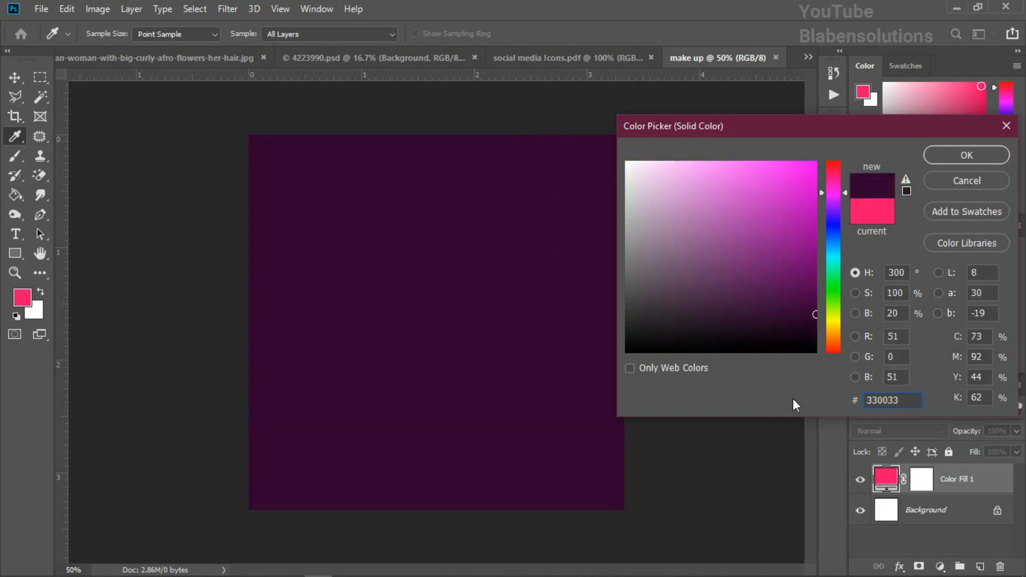
{"action": "left_click", "coordinate": [954, 158]}
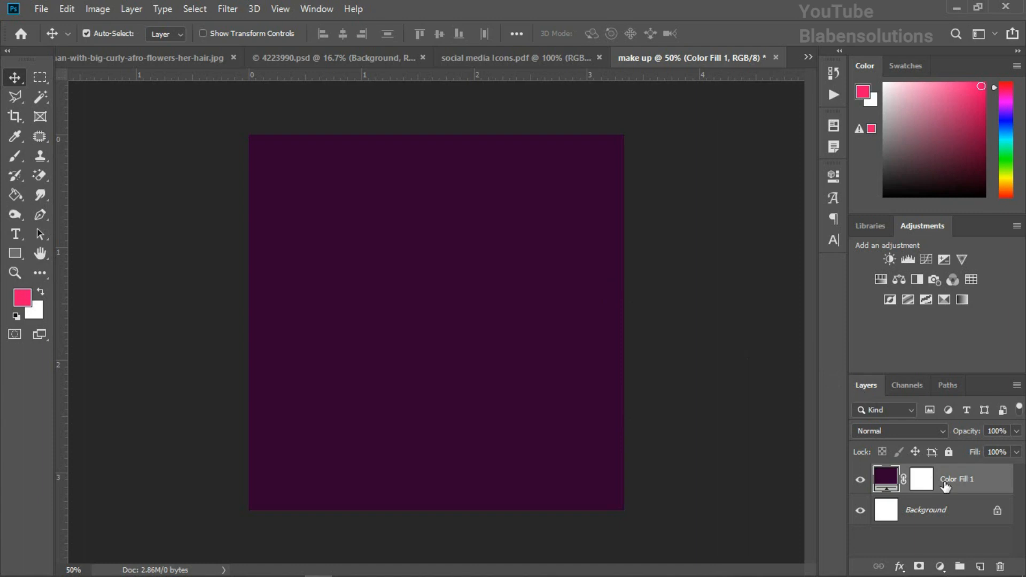
Step: Add a new empty layer and pick a bright pink foreground colour
{"action": "left_click", "coordinate": [980, 567]}
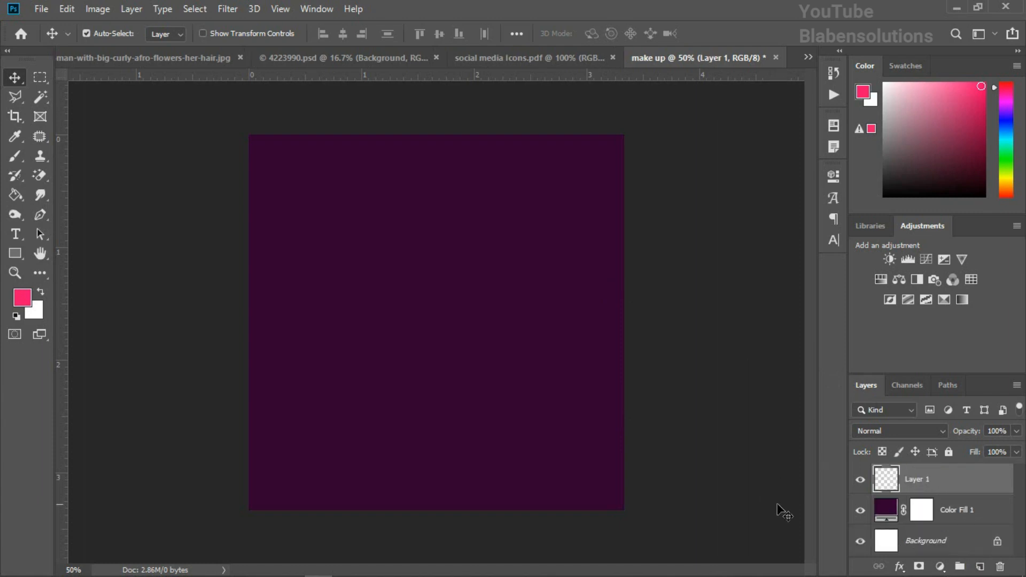
{"action": "left_click", "coordinate": [15, 156]}
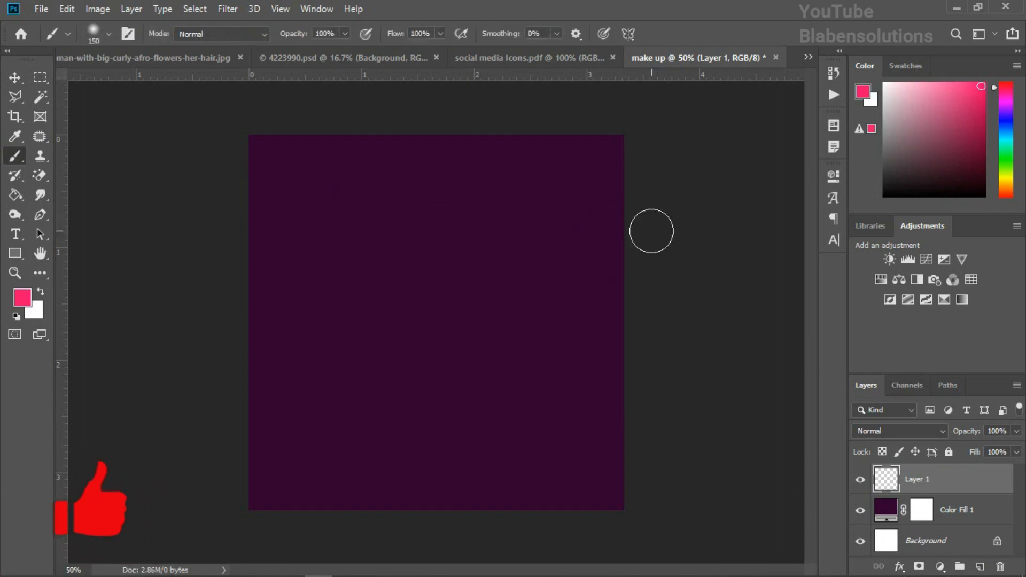
{"action": "left_click", "coordinate": [863, 92]}
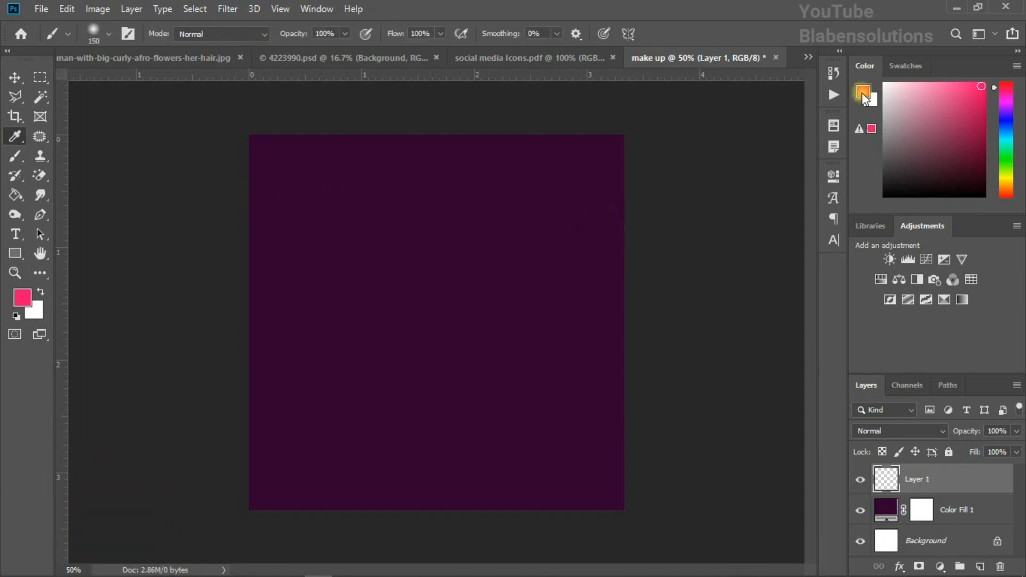
{"action": "left_click", "coordinate": [510, 257]}
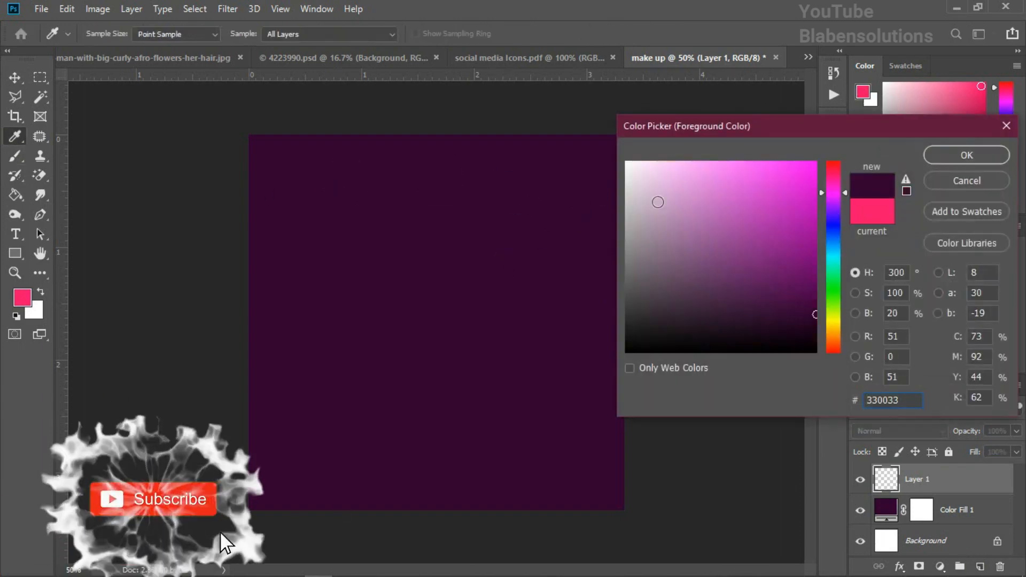
{"action": "left_click", "coordinate": [770, 167]}
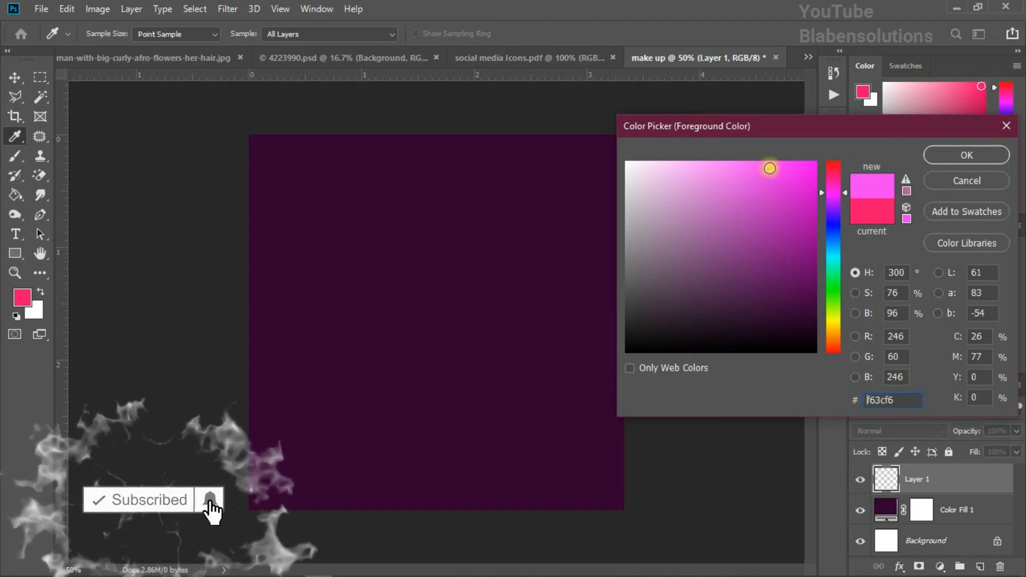
{"action": "left_click", "coordinate": [969, 156]}
{"action": "key", "text": "b"}
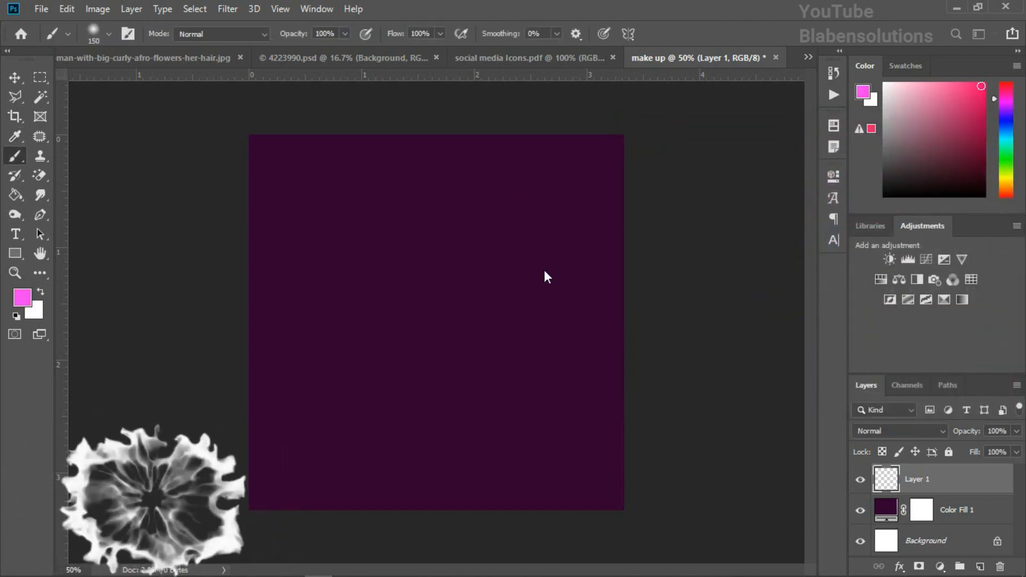
Step: Size the Soft Round brush around 338 px and paint a pink glow at the canvas centre
{"action": "left_click", "coordinate": [108, 33]}
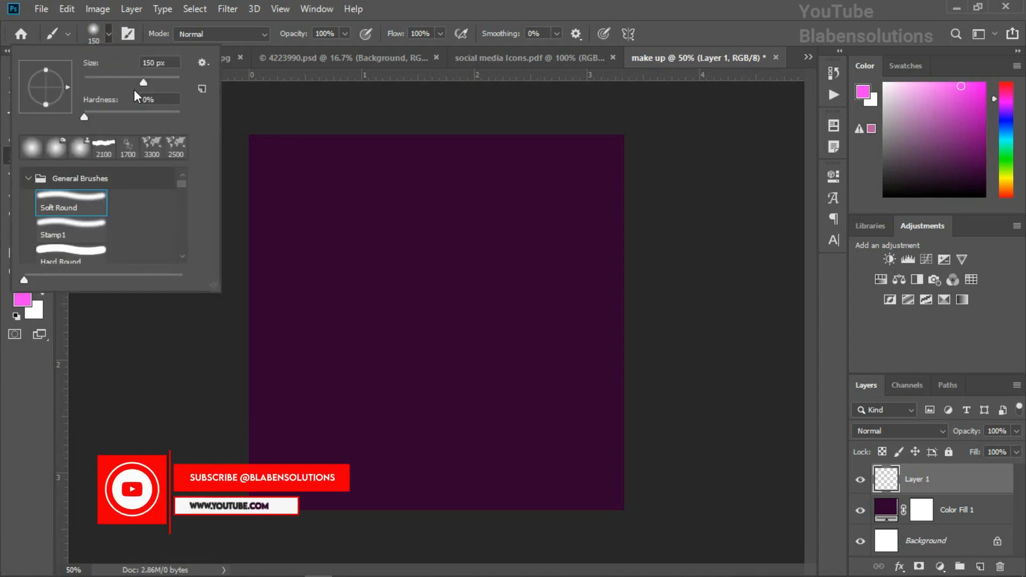
{"action": "left_click_drag", "start_coordinate": [146, 83], "coordinate": [253, 183]}
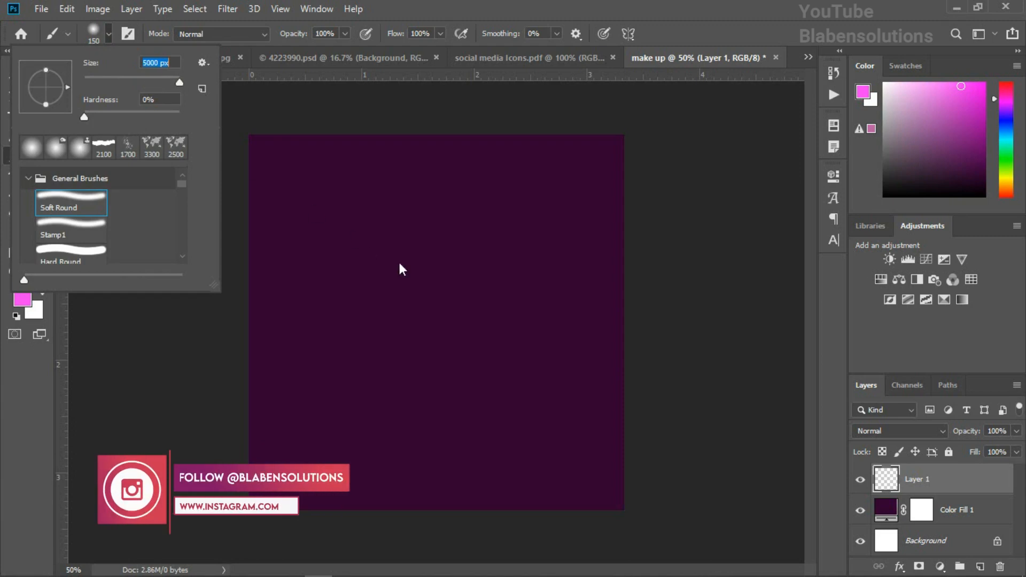
{"action": "left_click_drag", "start_coordinate": [434, 313], "coordinate": [433, 314]}
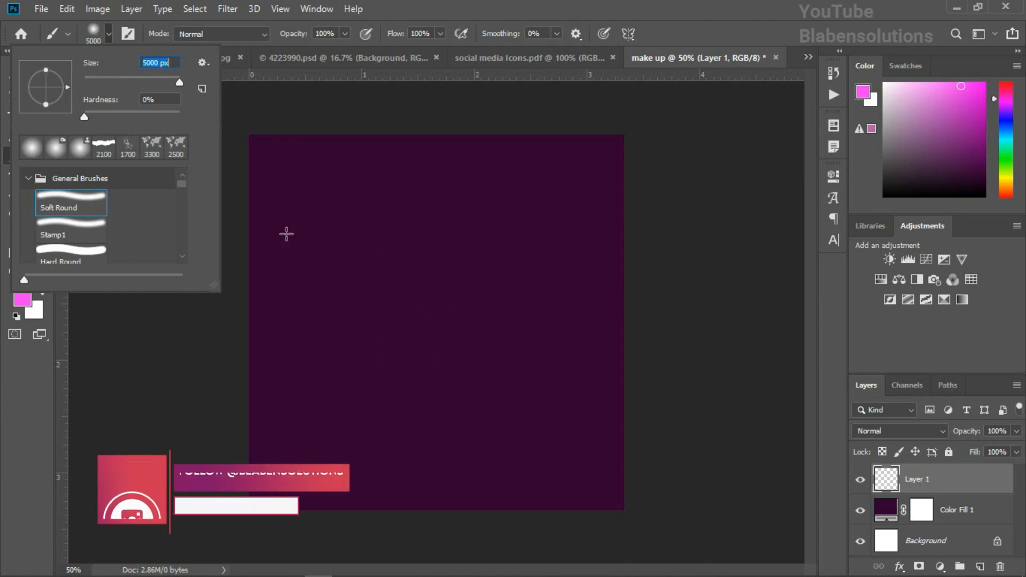
{"action": "left_click", "coordinate": [179, 81]}
{"action": "left_click_drag", "start_coordinate": [178, 79], "coordinate": [163, 79]}
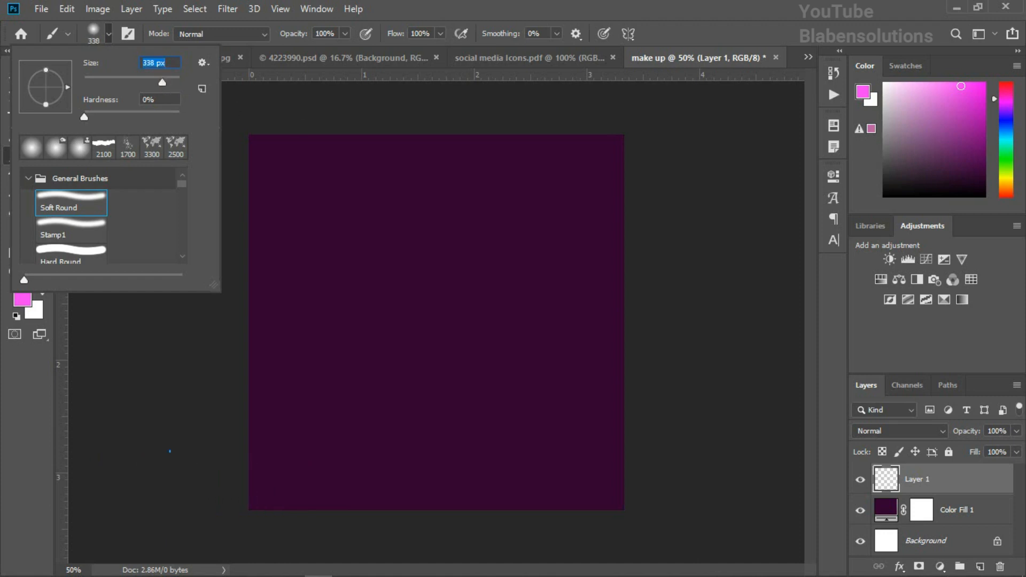
{"action": "left_click", "coordinate": [817, 337]}
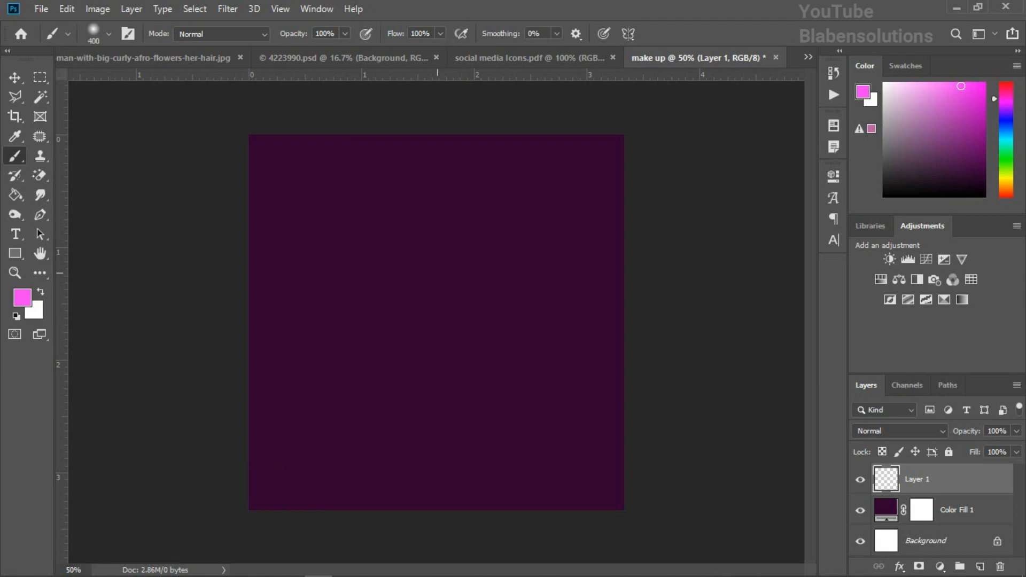
{"action": "key", "text": "bracketright"}
{"action": "key", "text": "bracketright"}
{"action": "key", "text": "bracketright"}
{"action": "key", "text": "bracketright"}
{"action": "left_click", "coordinate": [434, 317]}
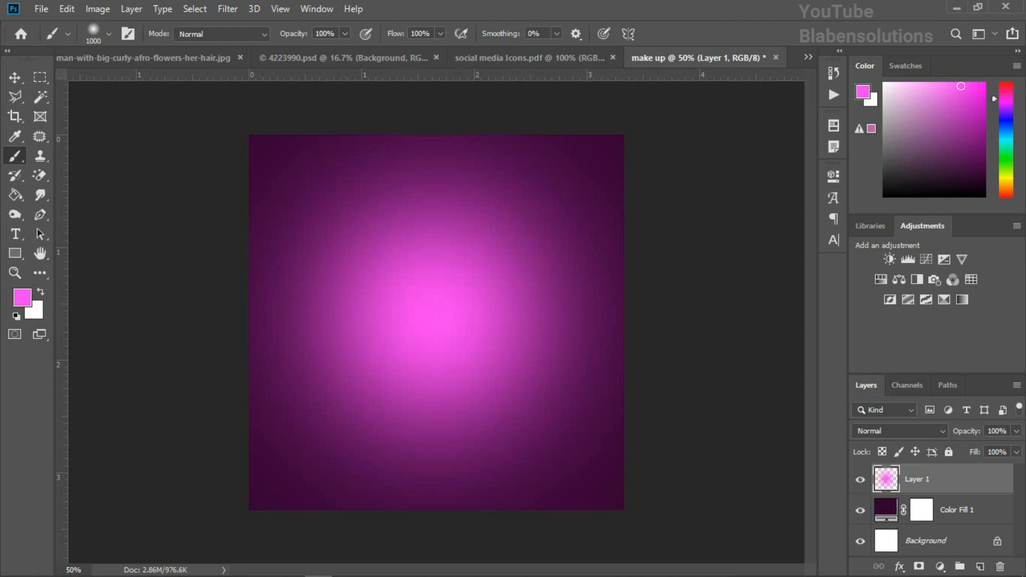
Step: Lower the glow layer to 76% opacity and switch to the afro-hair photo
{"action": "left_click", "coordinate": [14, 77]}
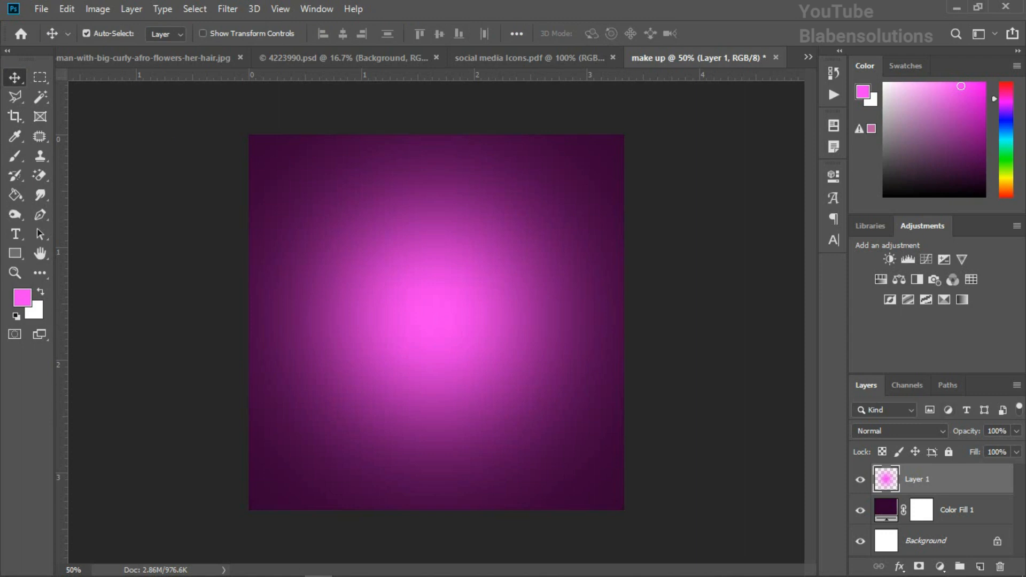
{"action": "left_click_drag", "start_coordinate": [1017, 431], "coordinate": [998, 448]}
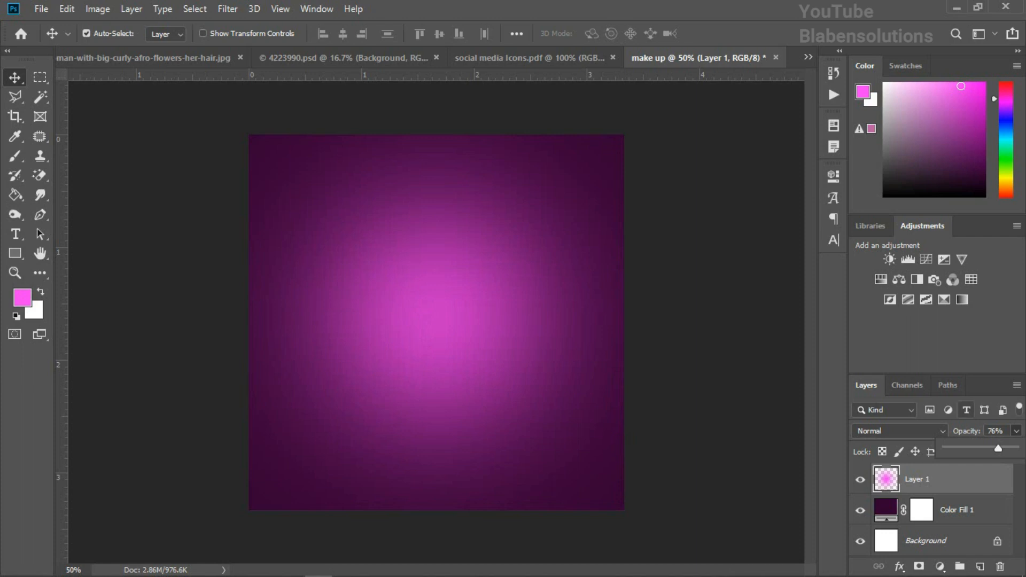
{"action": "left_click", "coordinate": [842, 371]}
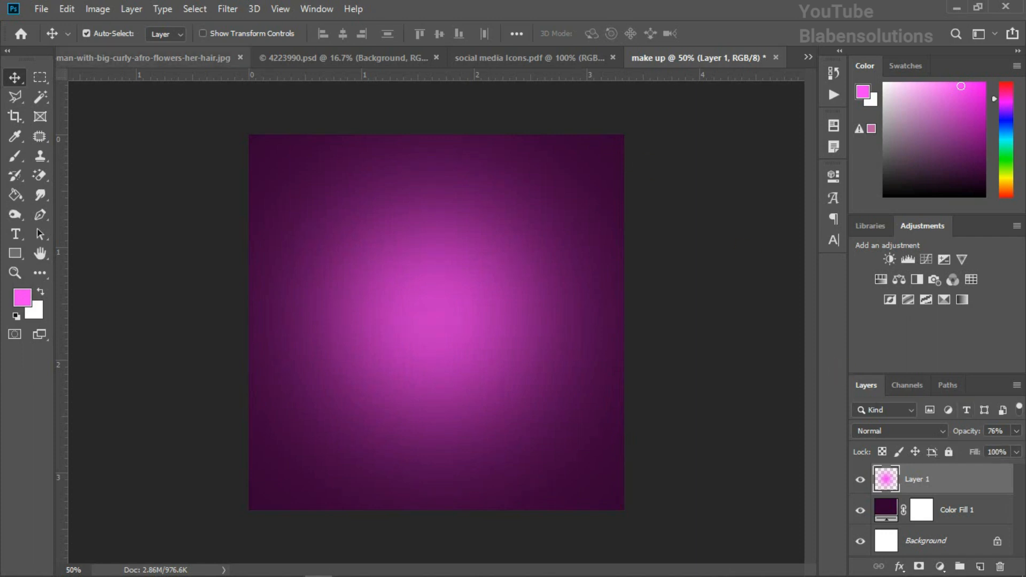
{"action": "left_click", "coordinate": [161, 59]}
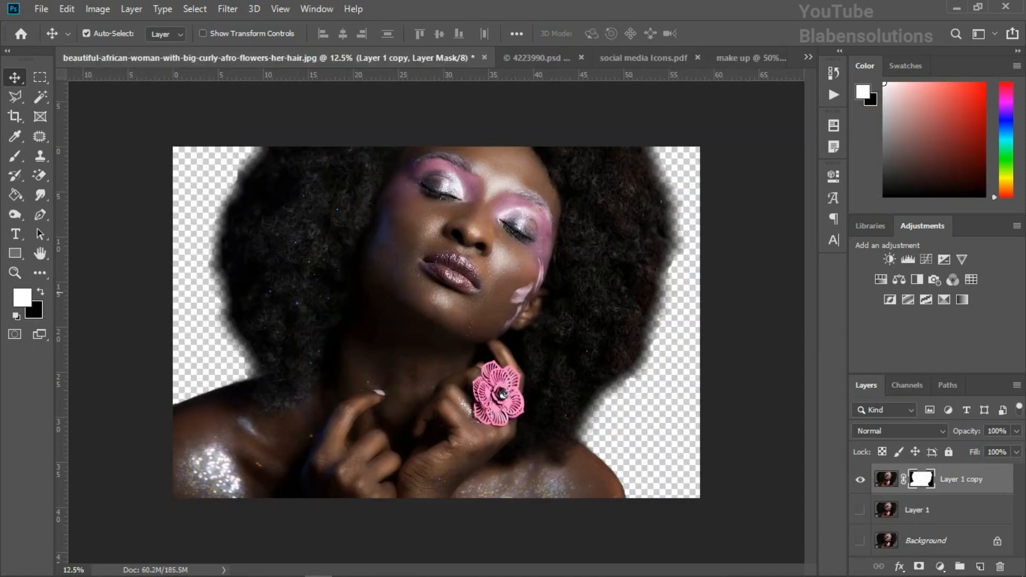
Step: Centre the cut-out portrait and drag it into the make up poster above the glow
{"action": "left_click_drag", "start_coordinate": [501, 271], "coordinate": [555, 261]}
{"action": "left_click_drag", "start_coordinate": [555, 296], "coordinate": [555, 298]}
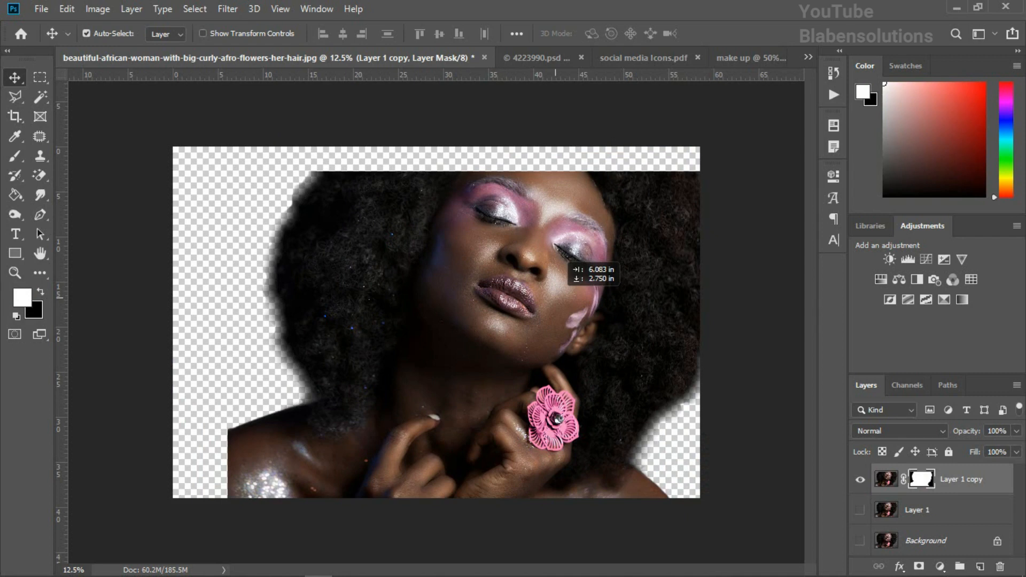
{"action": "left_click_drag", "start_coordinate": [562, 262], "coordinate": [507, 247]}
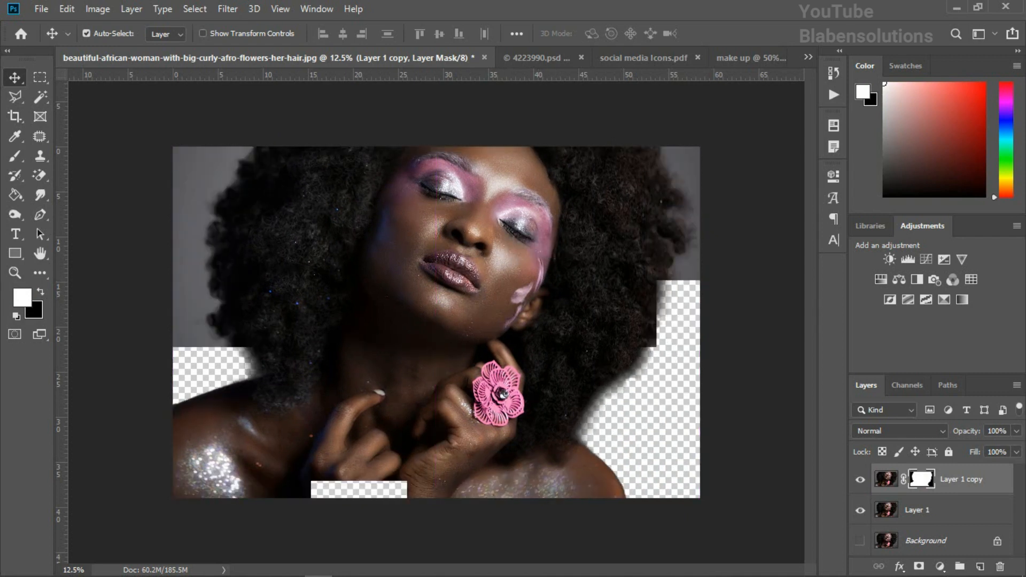
{"action": "left_click", "coordinate": [861, 510]}
{"action": "left_click", "coordinate": [860, 511]}
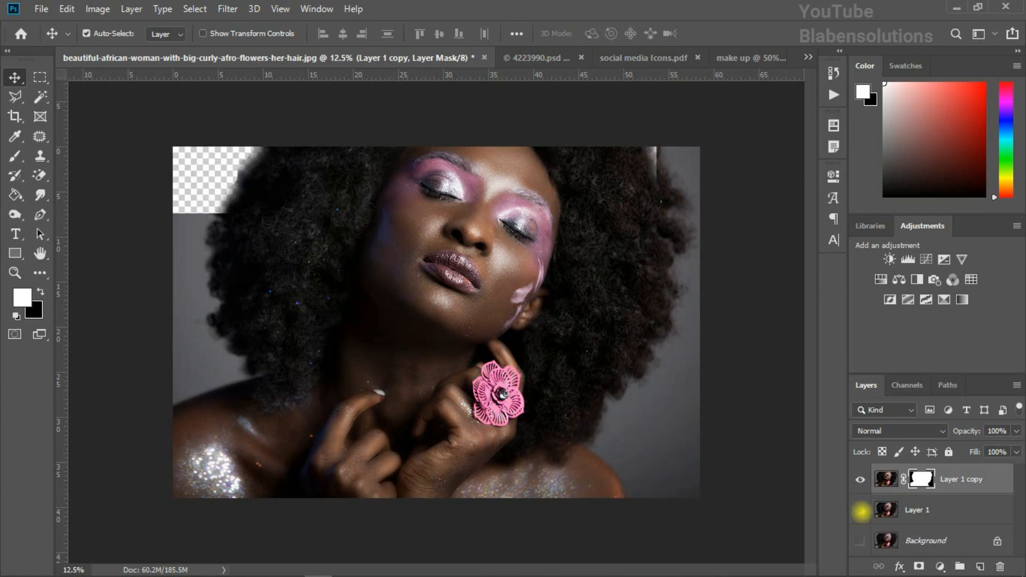
{"action": "left_click_drag", "start_coordinate": [572, 347], "coordinate": [558, 241]}
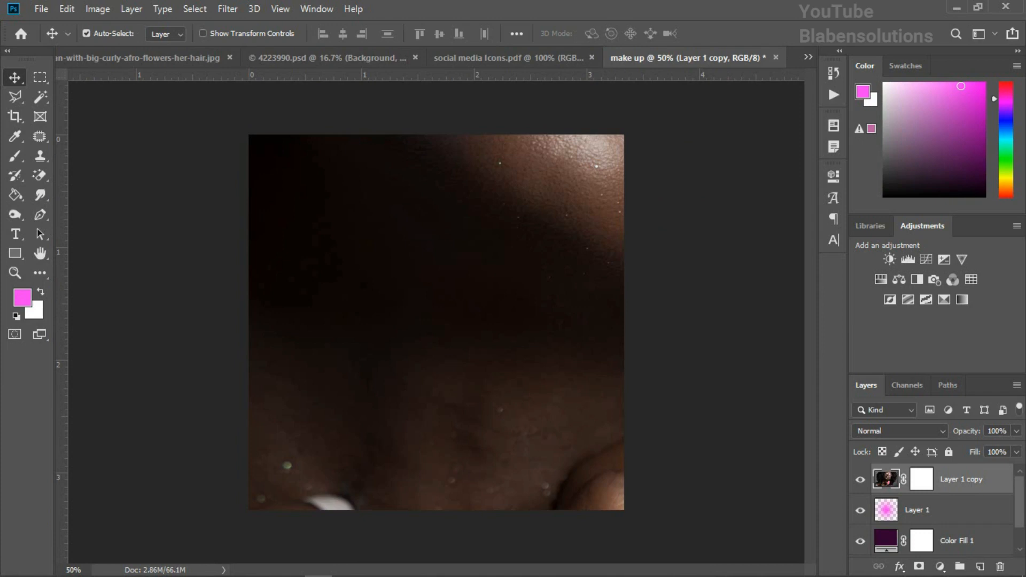
Step: Scale the portrait down to fill the upper poster and move the pink glow lower
{"action": "key", "text": "ctrl"}
{"action": "key", "text": "ctrl+t"}
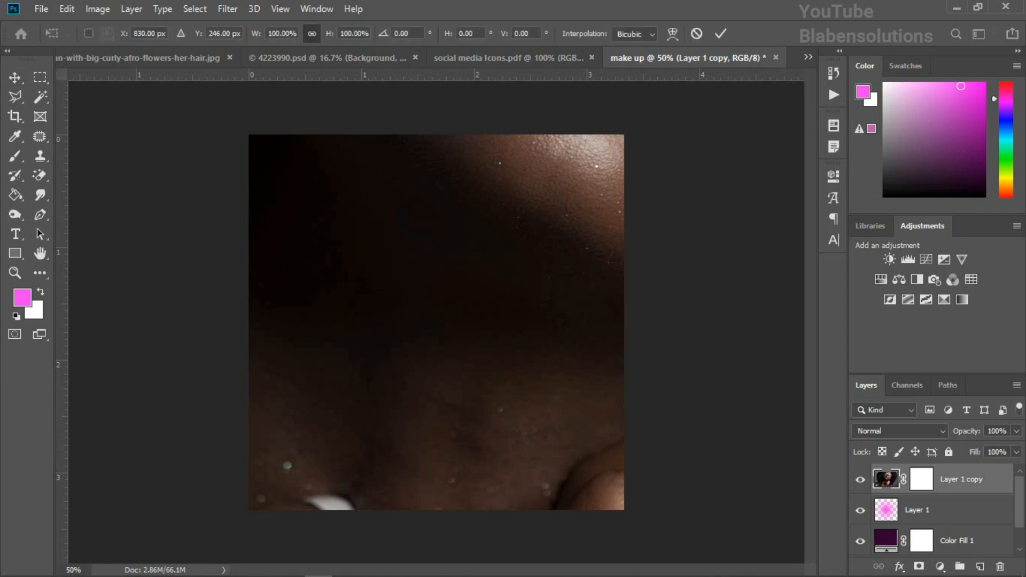
{"action": "key", "text": "ctrl+0"}
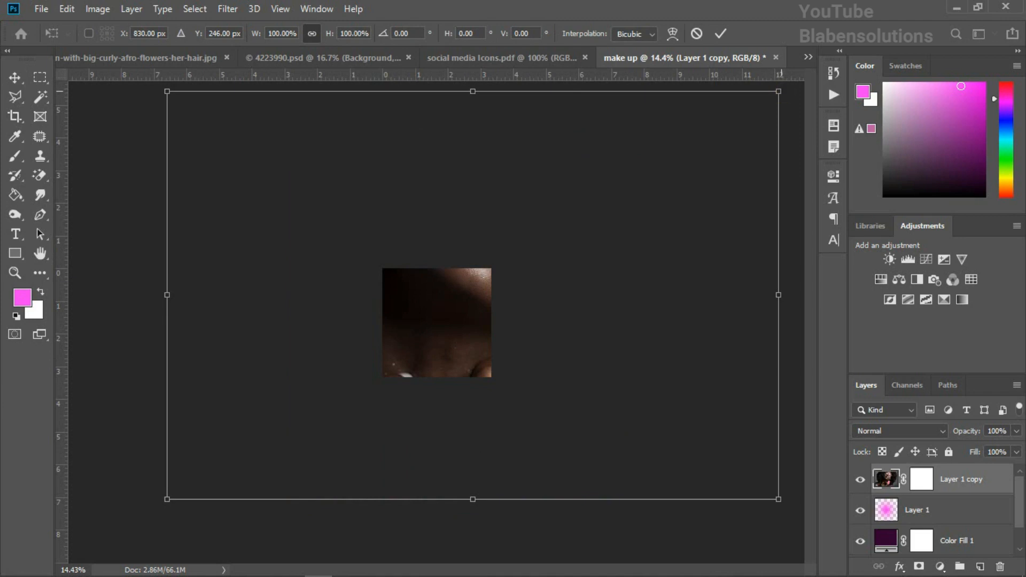
{"action": "left_click_drag", "start_coordinate": [778, 91], "coordinate": [552, 240]}
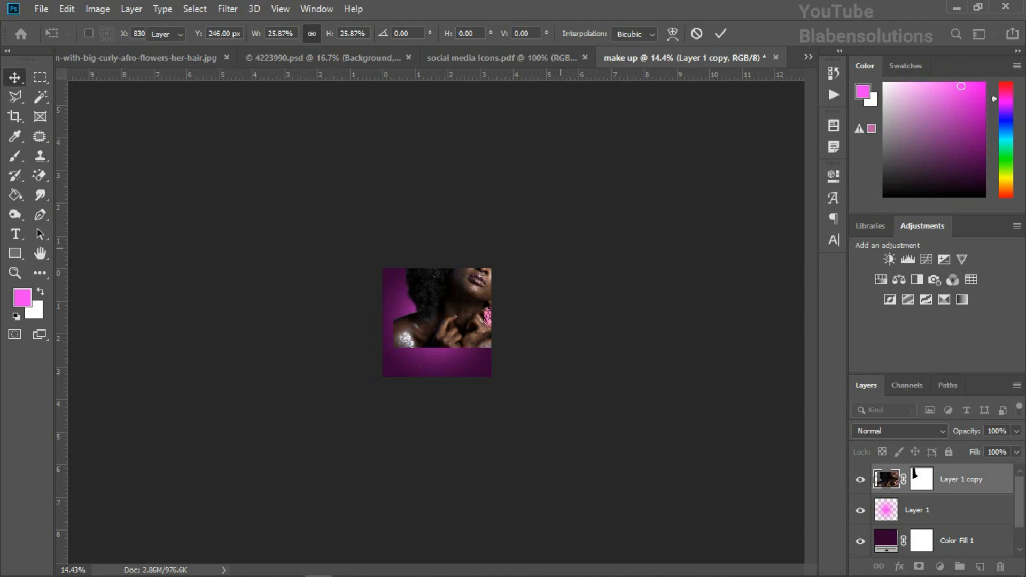
{"action": "key", "text": "Return"}
{"action": "key", "text": "ctrl+0"}
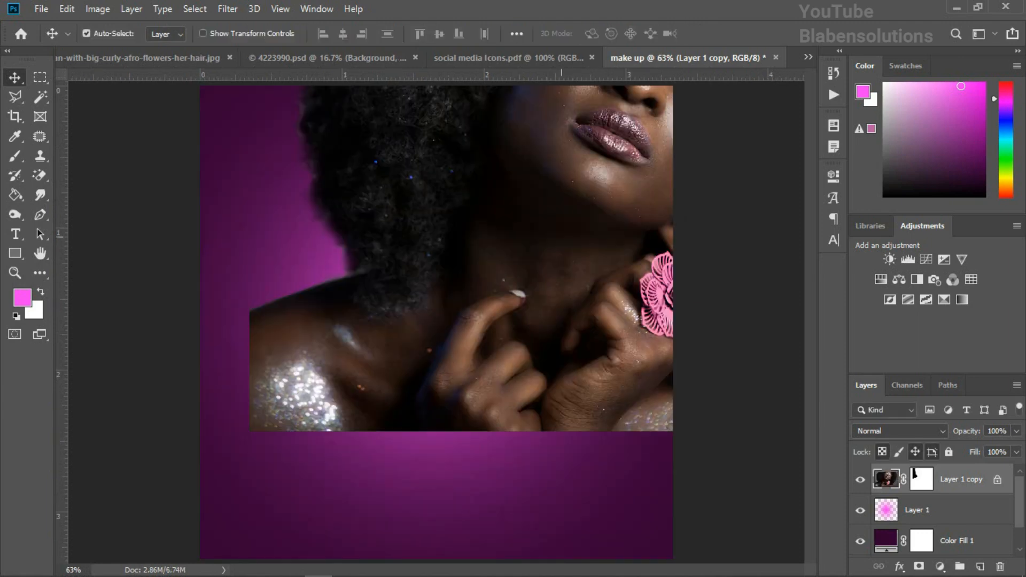
{"action": "left_click_drag", "start_coordinate": [579, 225], "coordinate": [567, 262]}
{"action": "key", "text": "ctrl+t"}
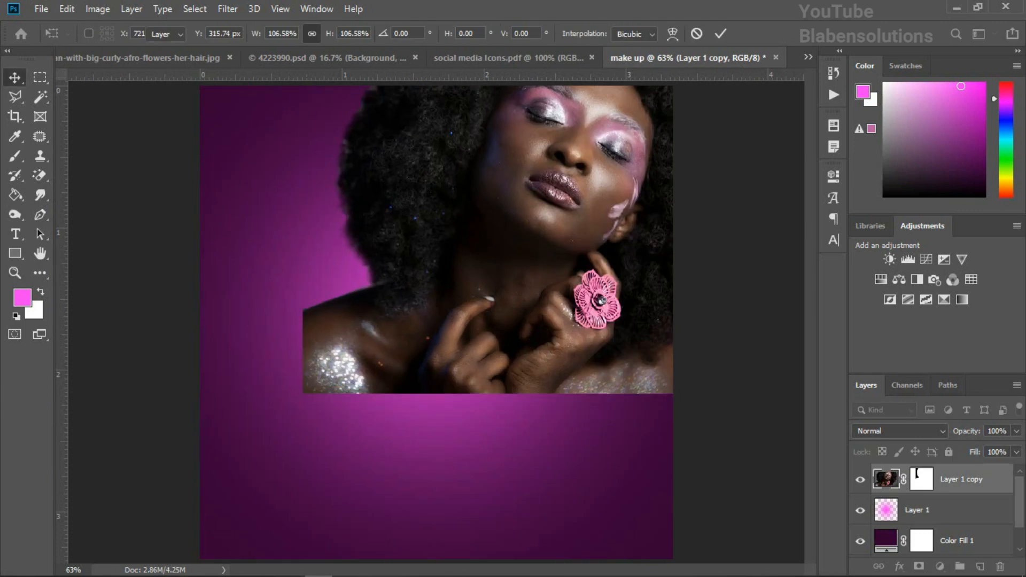
{"action": "key", "text": "Return"}
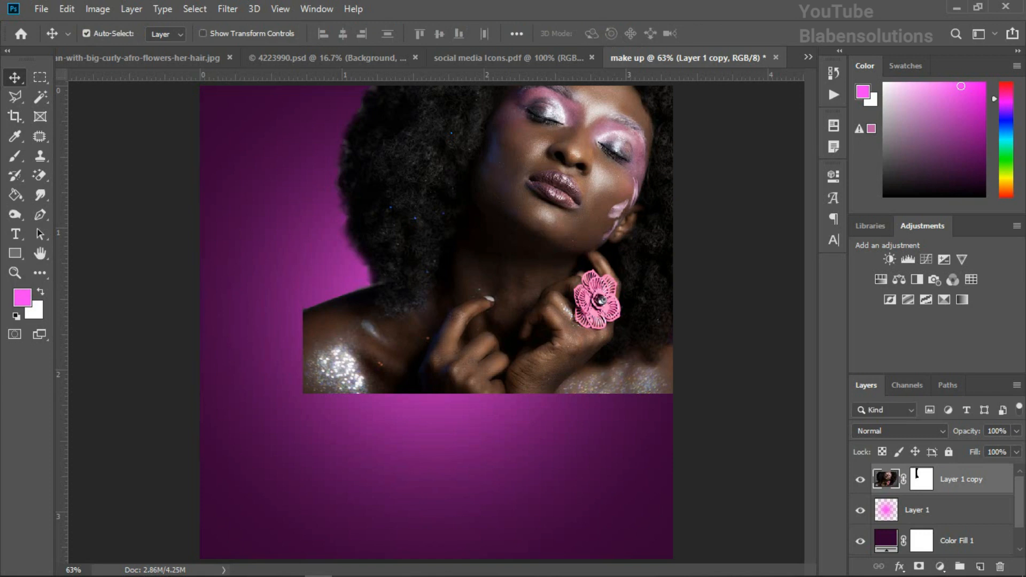
Step: Merge the portrait down into the glow layer and add a blank layer mask
{"action": "key", "text": "ctrl+e"}
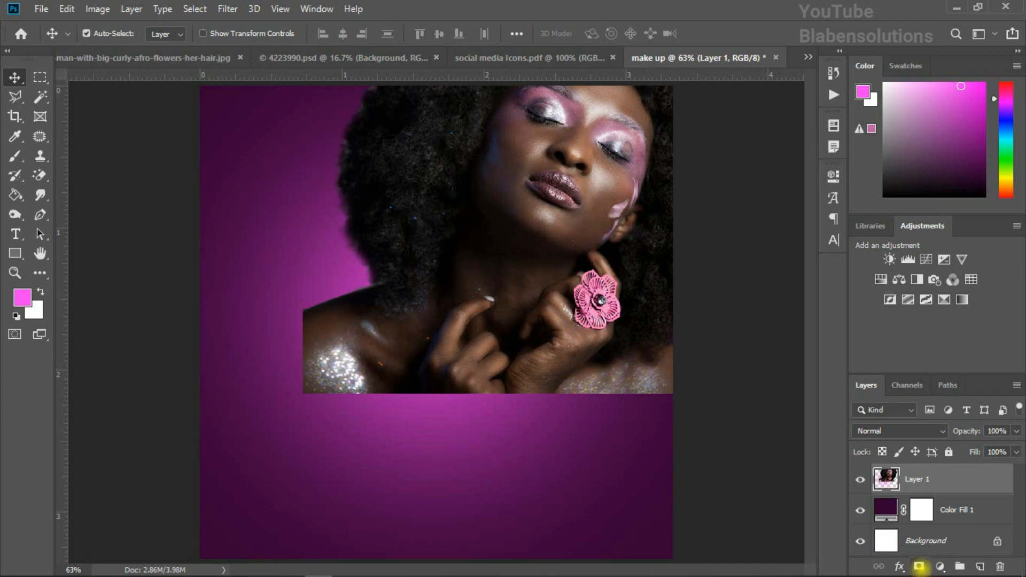
{"action": "left_click", "coordinate": [920, 567]}
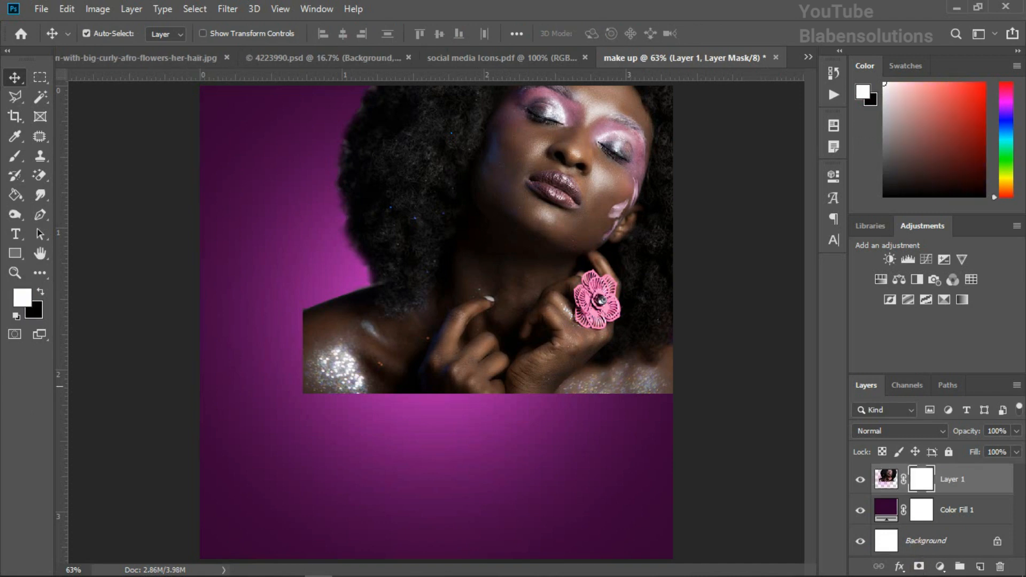
{"action": "left_click", "coordinate": [14, 156]}
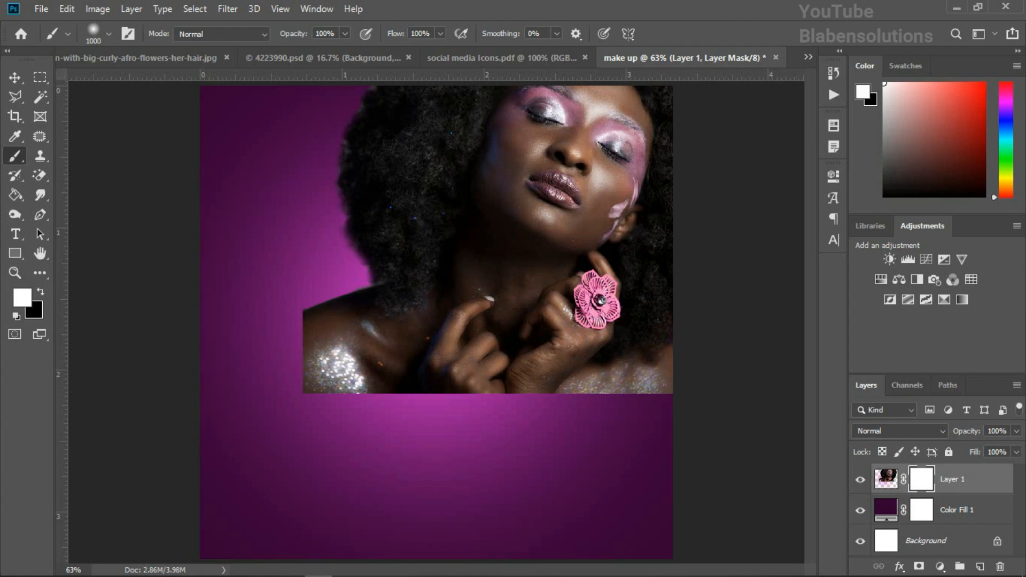
Step: Paint black on the mask to fade the left shoulder and lower-left area
{"action": "key", "text": "x"}
{"action": "left_click", "coordinate": [368, 359]}
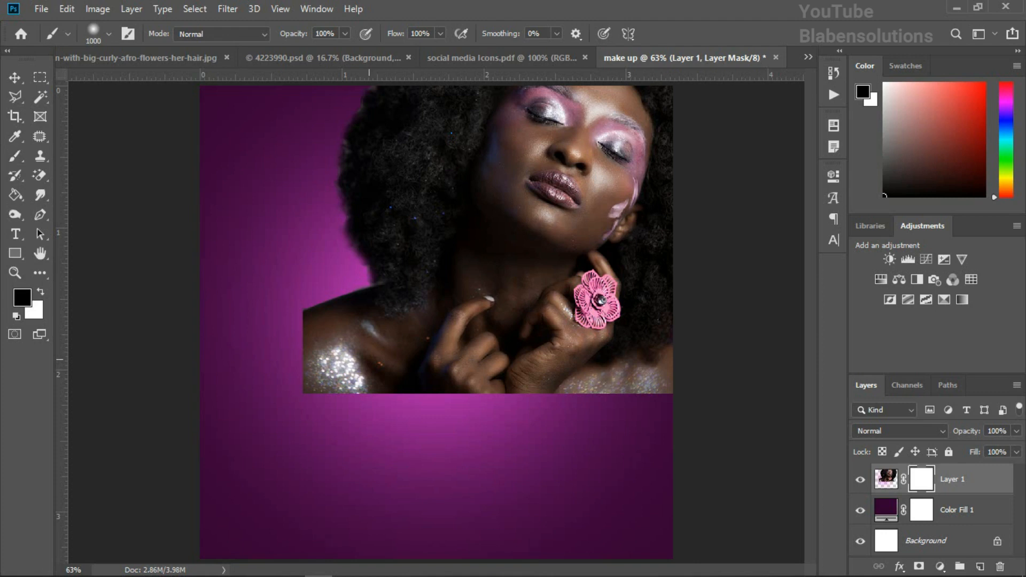
{"action": "key", "text": "p"}
{"action": "key", "text": "b"}
{"action": "mouse_move", "coordinate": [337, 381]}
{"action": "left_mouse_down"}
{"action": "mouse_move", "coordinate": [342, 364]}
{"action": "mouse_move", "coordinate": [321, 323]}
{"action": "mouse_move", "coordinate": [328, 358]}
{"action": "mouse_move", "coordinate": [459, 422]}
{"action": "mouse_move", "coordinate": [497, 412]}
{"action": "mouse_move", "coordinate": [545, 417]}
{"action": "mouse_move", "coordinate": [592, 453]}
{"action": "mouse_move", "coordinate": [609, 390]}
{"action": "mouse_move", "coordinate": [641, 369]}
{"action": "mouse_move", "coordinate": [673, 385]}
{"action": "left_mouse_up"}
{"action": "left_click_drag", "start_coordinate": [348, 399], "coordinate": [305, 326]}
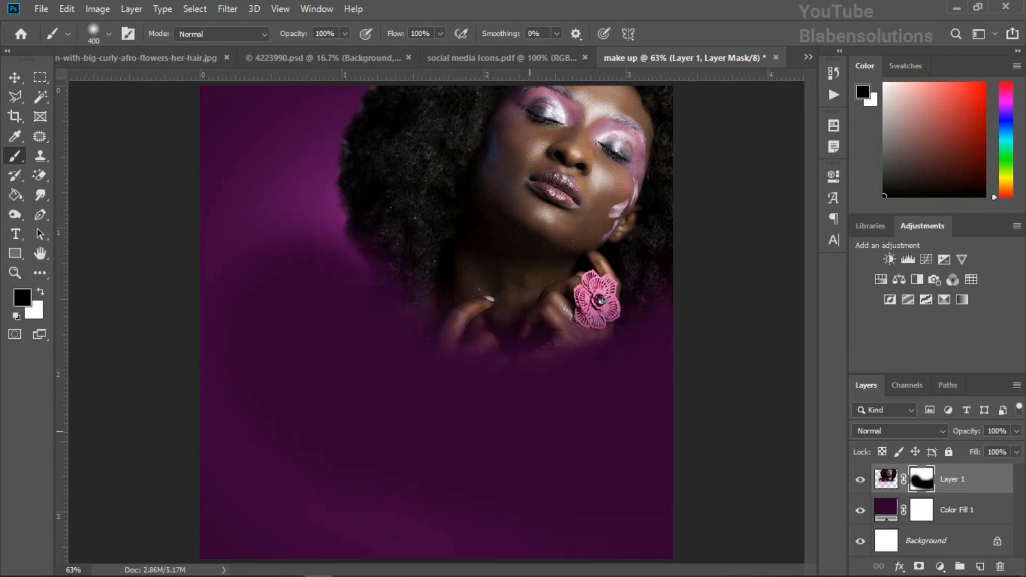
Step: Undo the mask painting and merge, restoring separate portrait and glow layers
{"action": "key", "text": "v"}
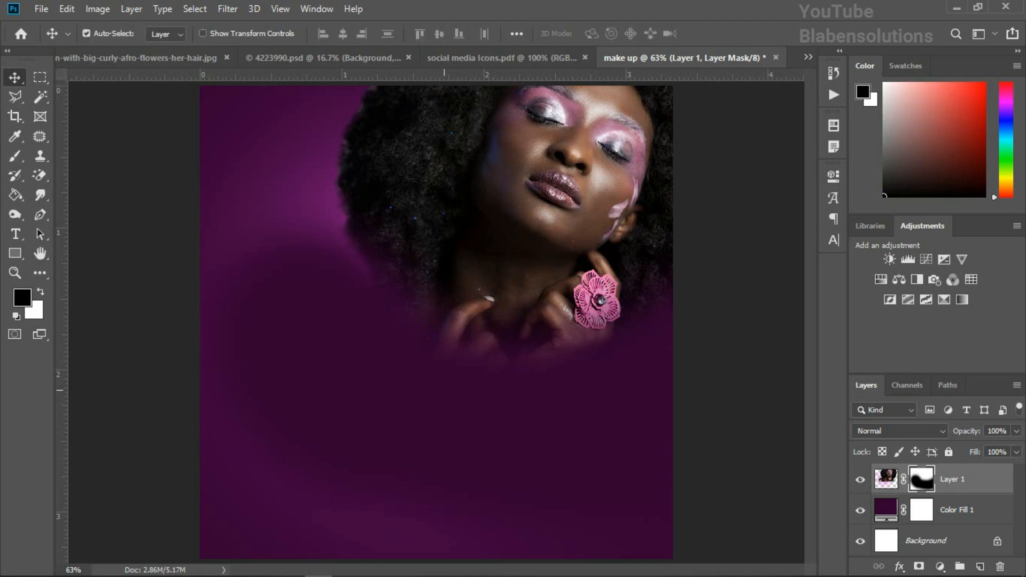
{"action": "left_click", "coordinate": [981, 481]}
{"action": "key", "text": "ctrl+BackSpace"}
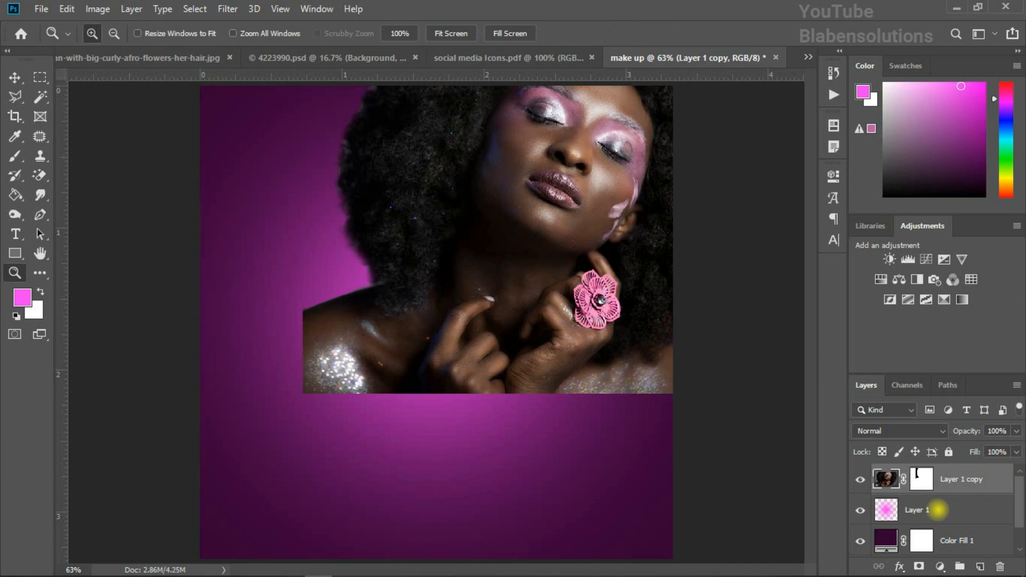
{"action": "left_click", "coordinate": [938, 510]}
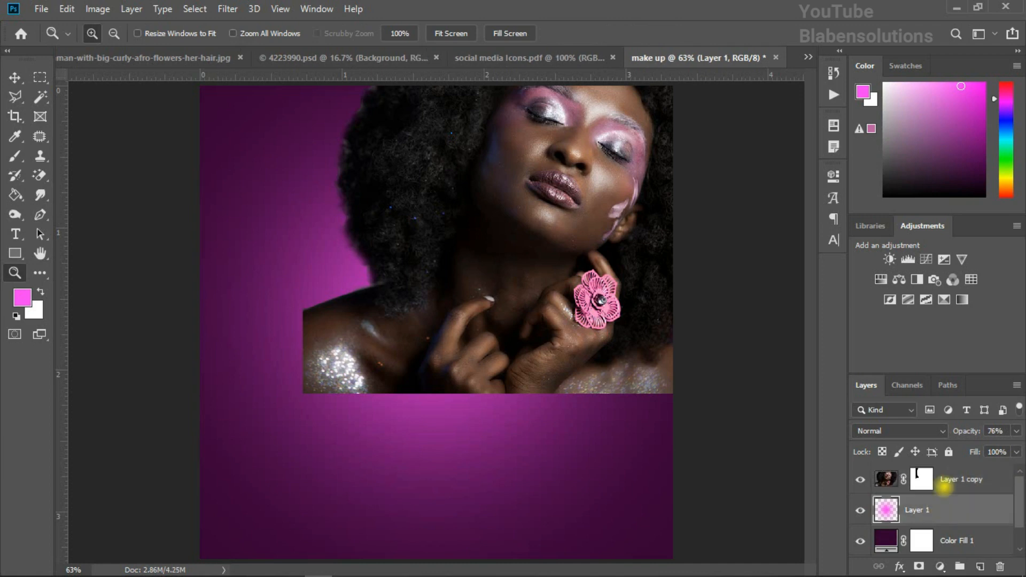
{"action": "left_click", "coordinate": [945, 486]}
{"action": "key", "text": "ctrl+e"}
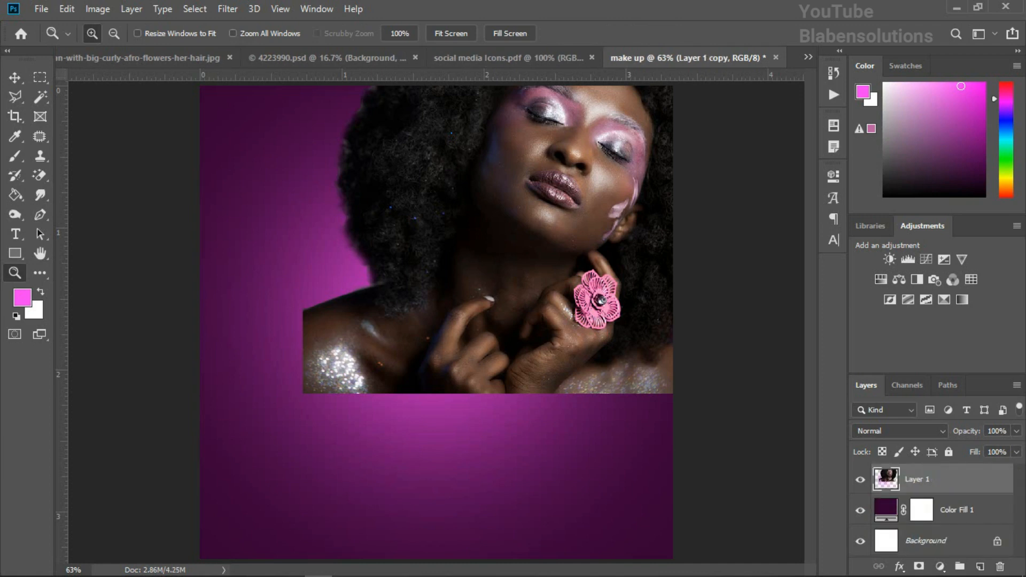
{"action": "key", "text": "ctrl+z"}
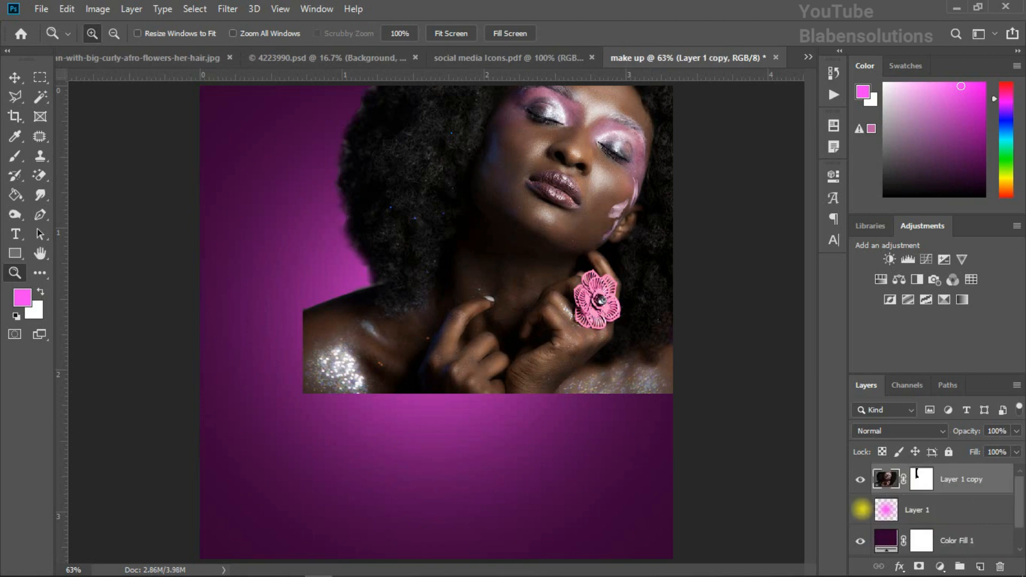
{"action": "left_click", "coordinate": [860, 510]}
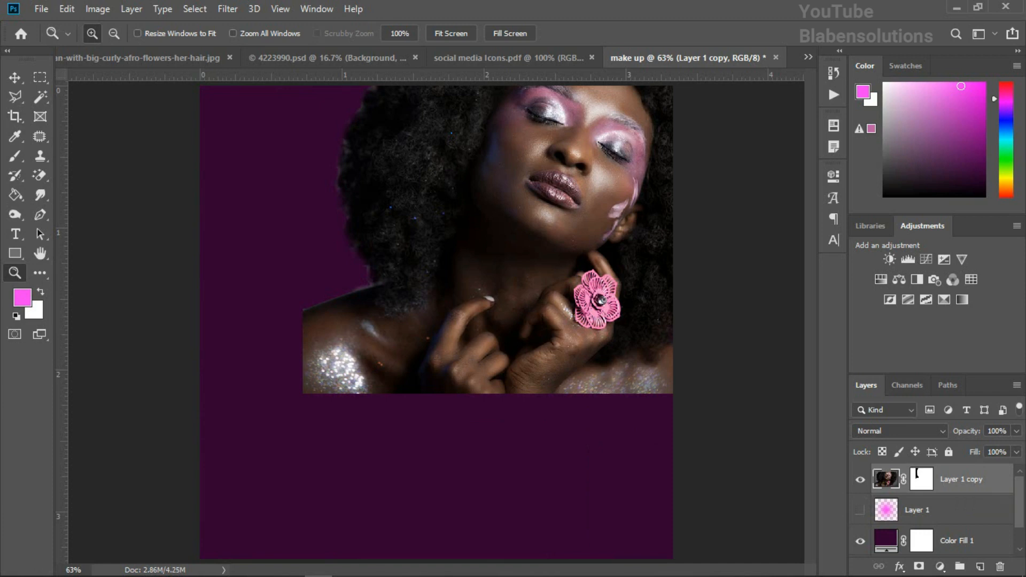
{"action": "left_click", "coordinate": [860, 510]}
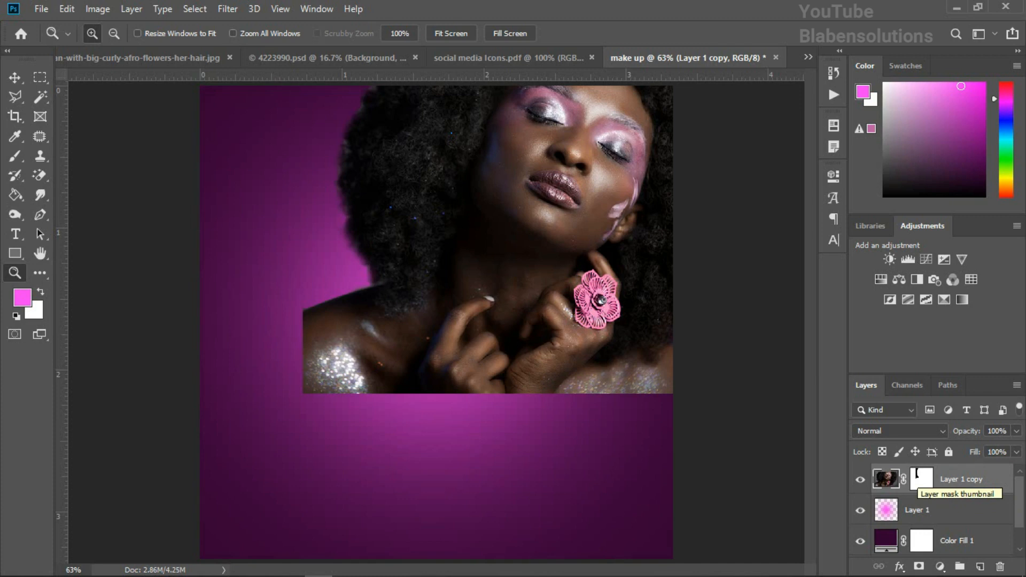
Step: Mask the shoulder and hands into purple, then move the photo layer below the pink glow
{"action": "left_click", "coordinate": [917, 473]}
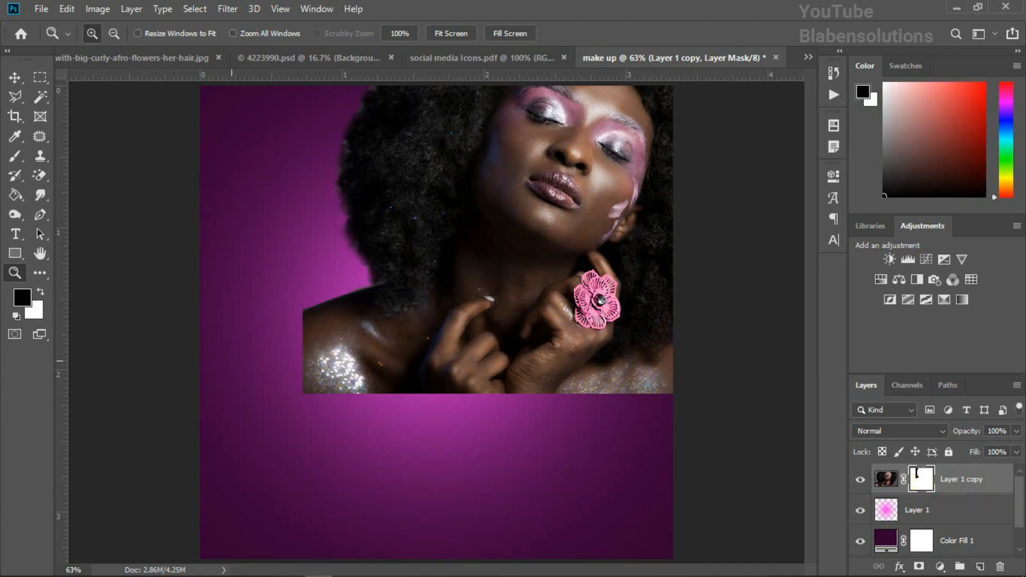
{"action": "key", "text": "b"}
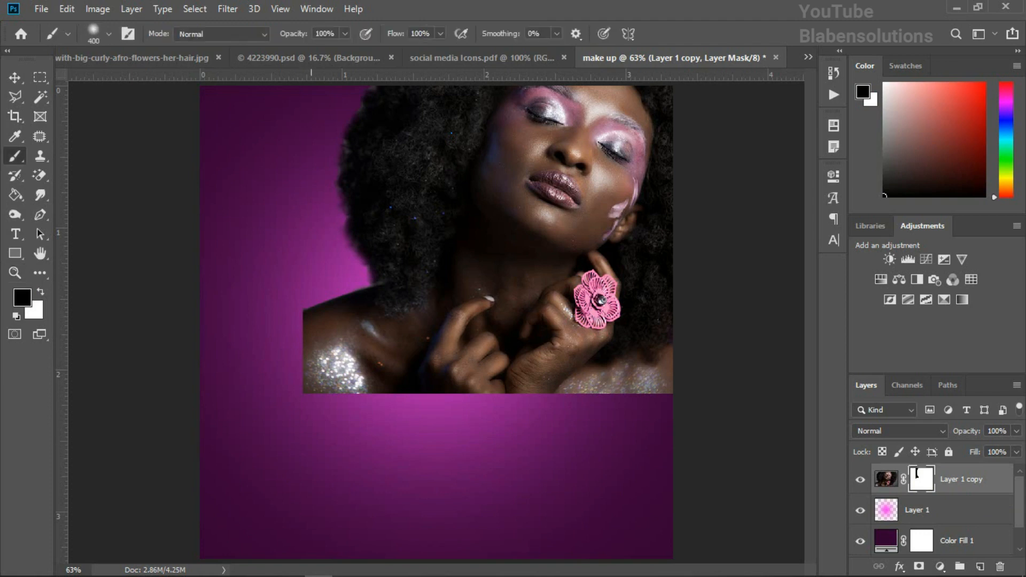
{"action": "mouse_move", "coordinate": [306, 334]}
{"action": "left_mouse_down"}
{"action": "mouse_move", "coordinate": [323, 375]}
{"action": "mouse_move", "coordinate": [348, 326]}
{"action": "mouse_move", "coordinate": [356, 364]}
{"action": "mouse_move", "coordinate": [344, 404]}
{"action": "left_mouse_up"}
{"action": "mouse_move", "coordinate": [417, 342]}
{"action": "left_mouse_down"}
{"action": "mouse_move", "coordinate": [438, 385]}
{"action": "mouse_move", "coordinate": [427, 310]}
{"action": "left_mouse_up"}
{"action": "mouse_move", "coordinate": [444, 353]}
{"action": "left_mouse_down"}
{"action": "mouse_move", "coordinate": [535, 337]}
{"action": "mouse_move", "coordinate": [615, 374]}
{"action": "mouse_move", "coordinate": [658, 369]}
{"action": "left_mouse_up"}
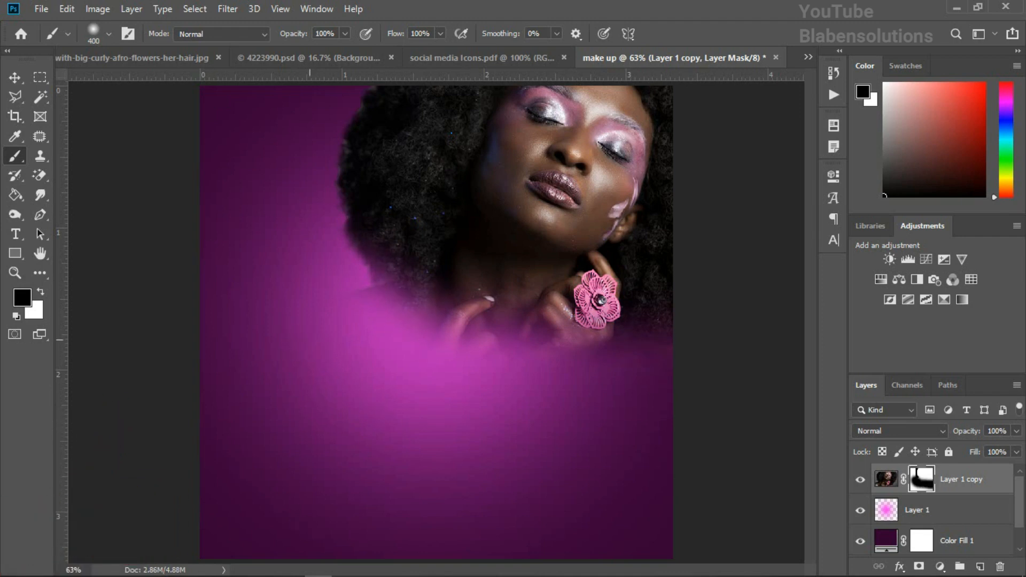
{"action": "key", "text": "v"}
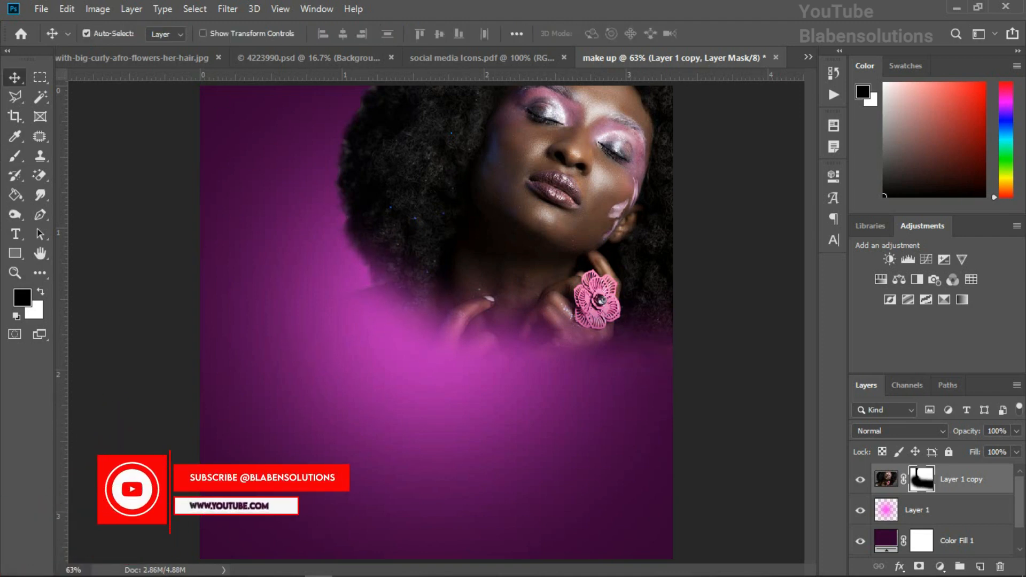
{"action": "left_click_drag", "start_coordinate": [946, 481], "coordinate": [943, 521]}
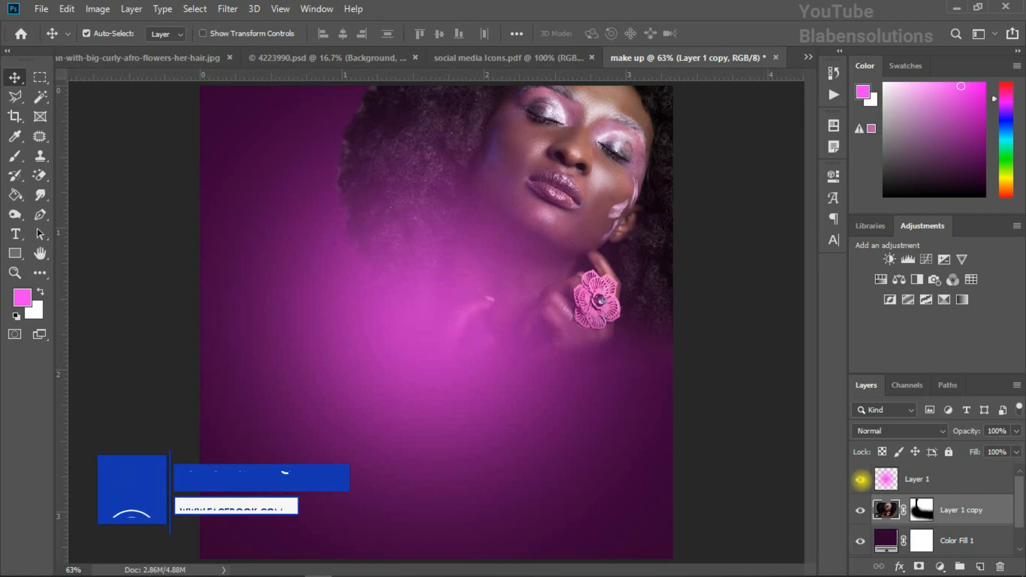
Step: Compare the pink glow on and off, then lower its opacity to 54%
{"action": "left_click", "coordinate": [860, 479]}
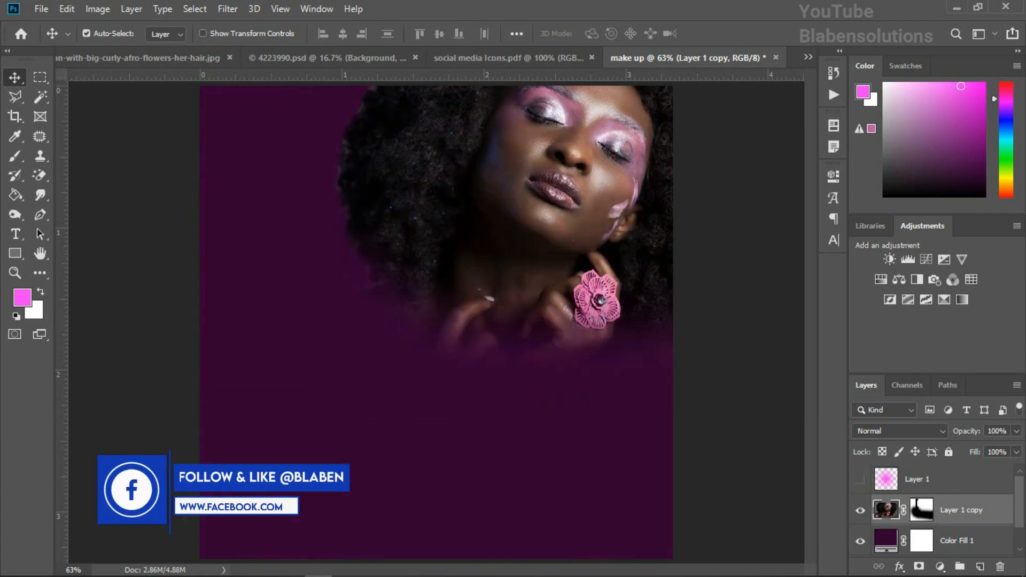
{"action": "left_click", "coordinate": [860, 479]}
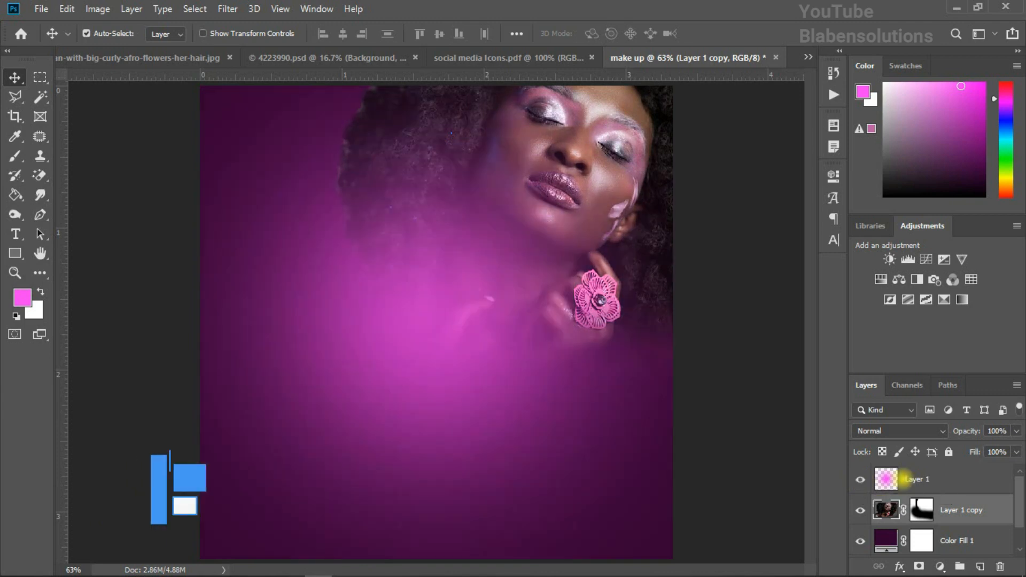
{"action": "left_click", "coordinate": [903, 480]}
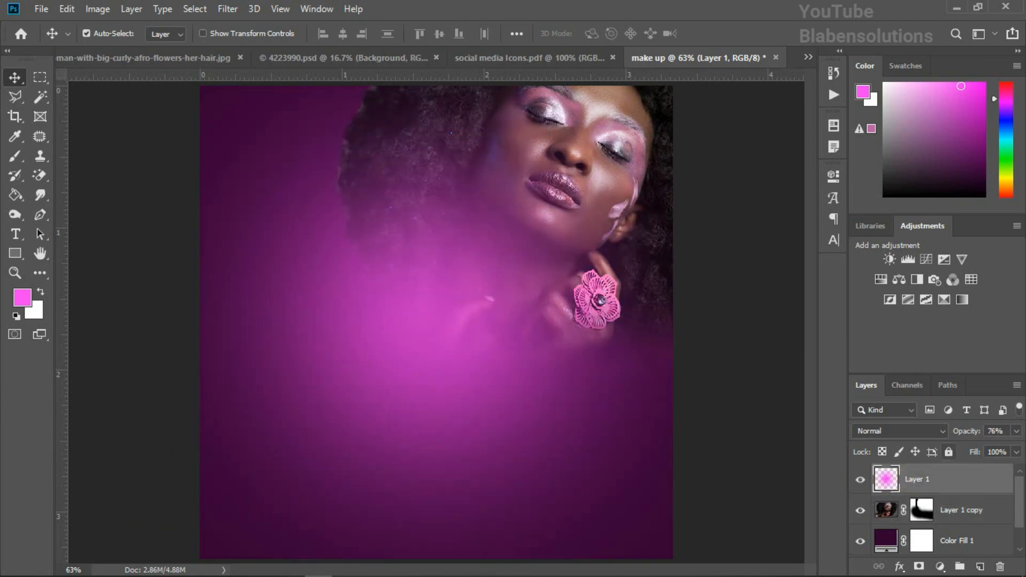
{"action": "left_click_drag", "start_coordinate": [1017, 430], "coordinate": [983, 449]}
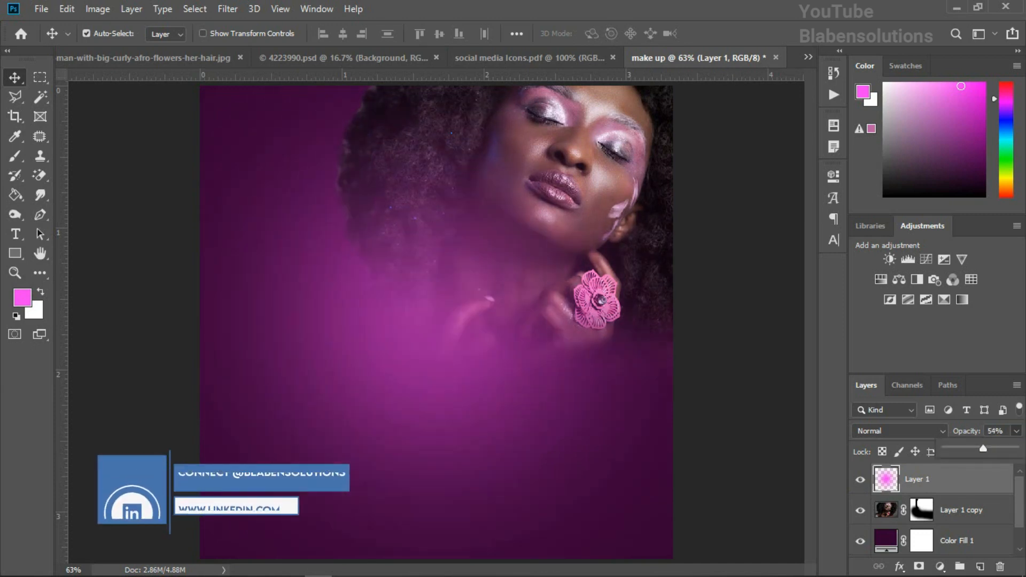
{"action": "left_click", "coordinate": [456, 338]}
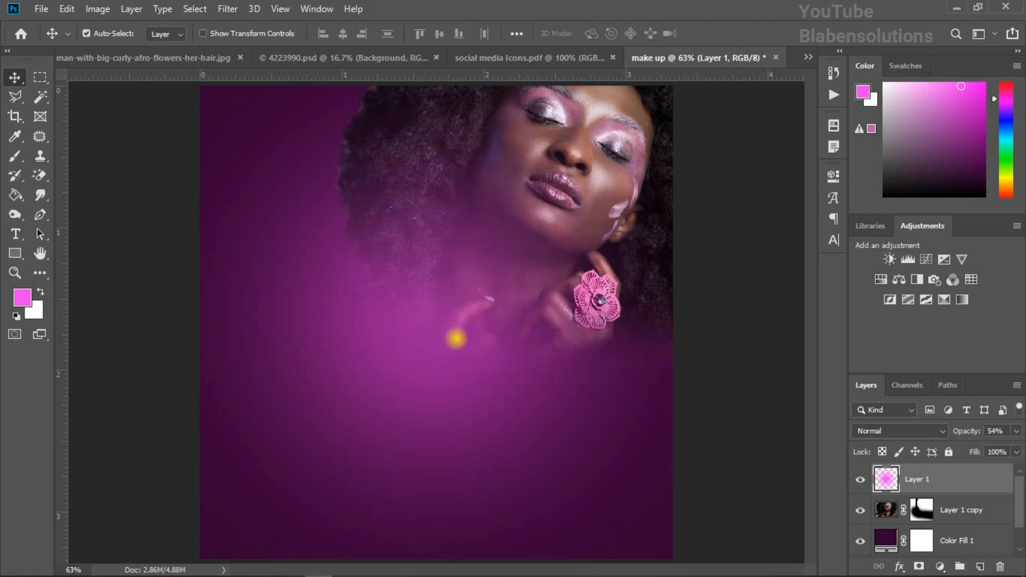
{"action": "left_click_drag", "start_coordinate": [457, 338], "coordinate": [457, 342]}
{"action": "left_click", "coordinate": [922, 510]}
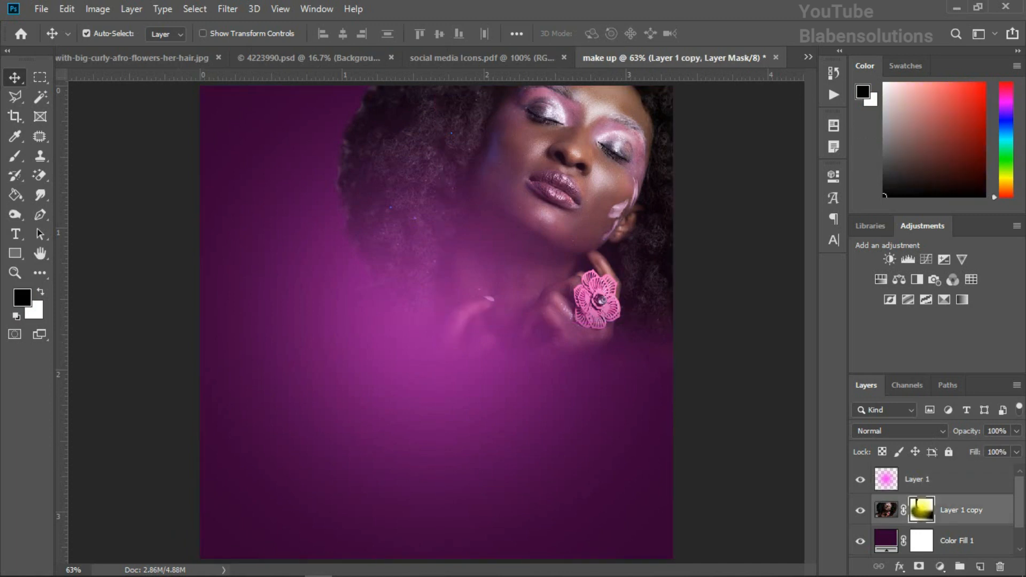
Step: With a smaller brush, paint black on the portrait mask along the hair's left edge
{"action": "key", "text": "b"}
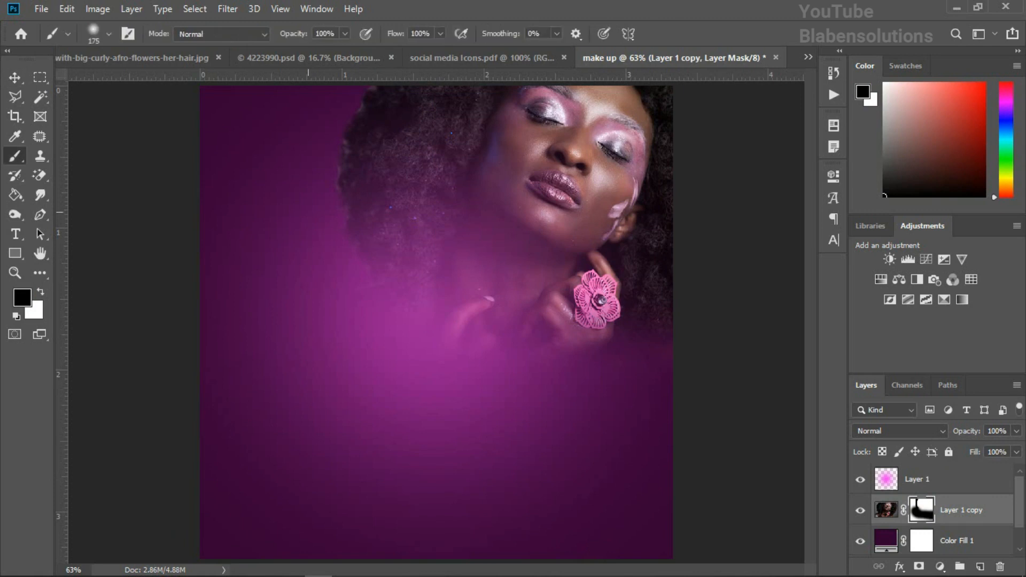
{"action": "key", "text": "bracketleft"}
{"action": "key", "text": "bracketleft"}
{"action": "key", "text": "bracketleft"}
{"action": "left_click_drag", "start_coordinate": [366, 90], "coordinate": [362, 92]}
{"action": "left_click_drag", "start_coordinate": [345, 214], "coordinate": [361, 260]}
{"action": "left_click", "coordinate": [371, 282]}
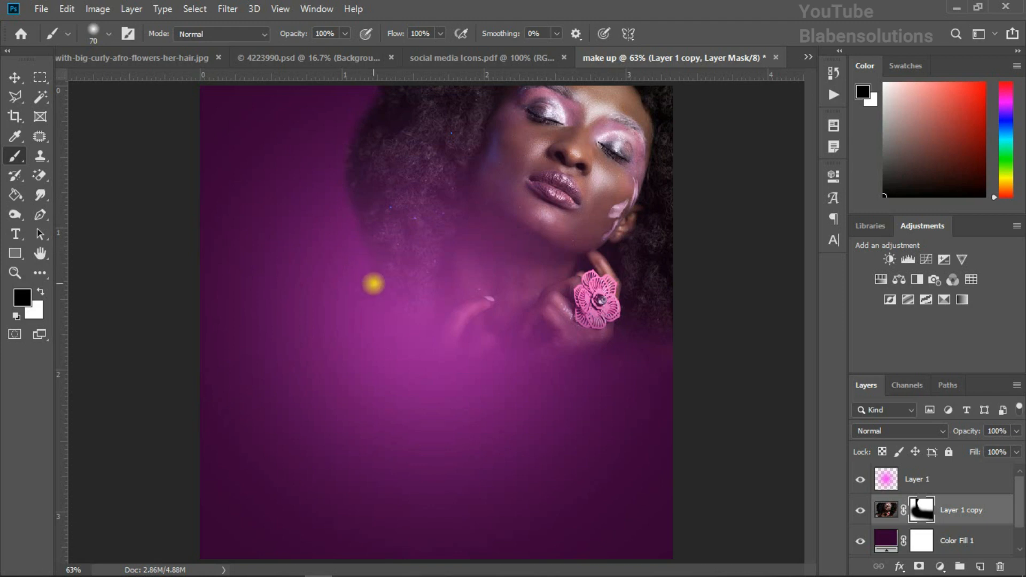
{"action": "left_click", "coordinate": [344, 191]}
{"action": "mouse_move", "coordinate": [344, 173]}
{"action": "left_mouse_down"}
{"action": "mouse_move", "coordinate": [352, 121]}
{"action": "mouse_move", "coordinate": [377, 83]}
{"action": "left_mouse_up"}
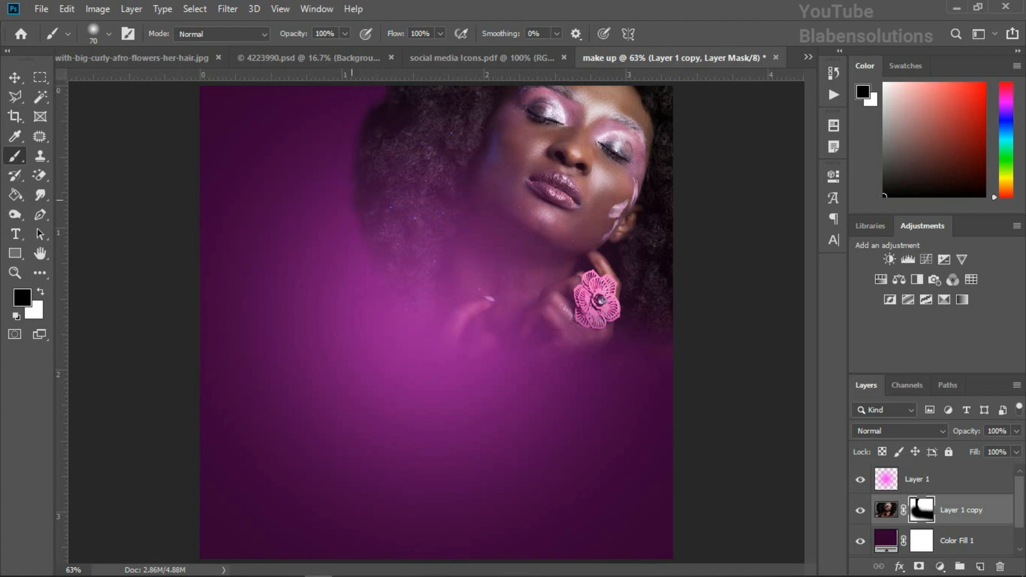
{"action": "left_click", "coordinate": [387, 306]}
{"action": "left_click", "coordinate": [376, 303]}
{"action": "left_click", "coordinate": [456, 368]}
{"action": "left_click", "coordinate": [15, 78]}
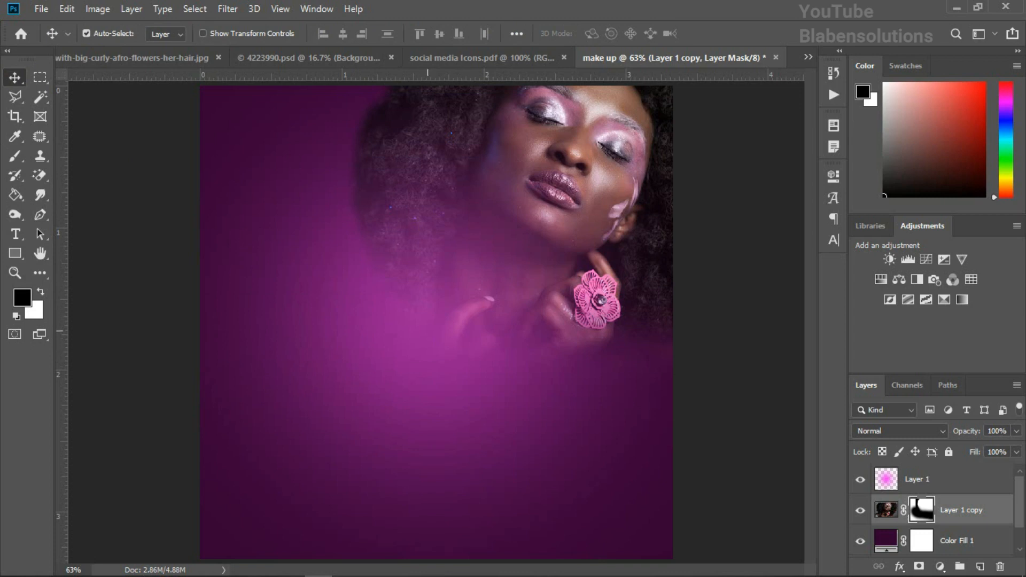
Step: Choose Gotham Ultra Italic as the type font in the Character panel
{"action": "left_click", "coordinate": [16, 234]}
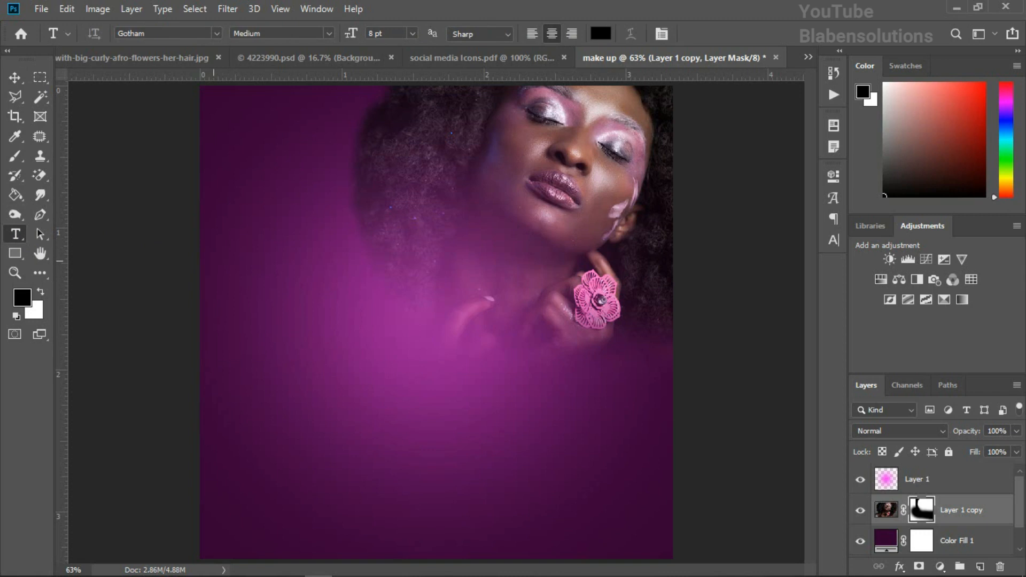
{"action": "left_click", "coordinate": [833, 240]}
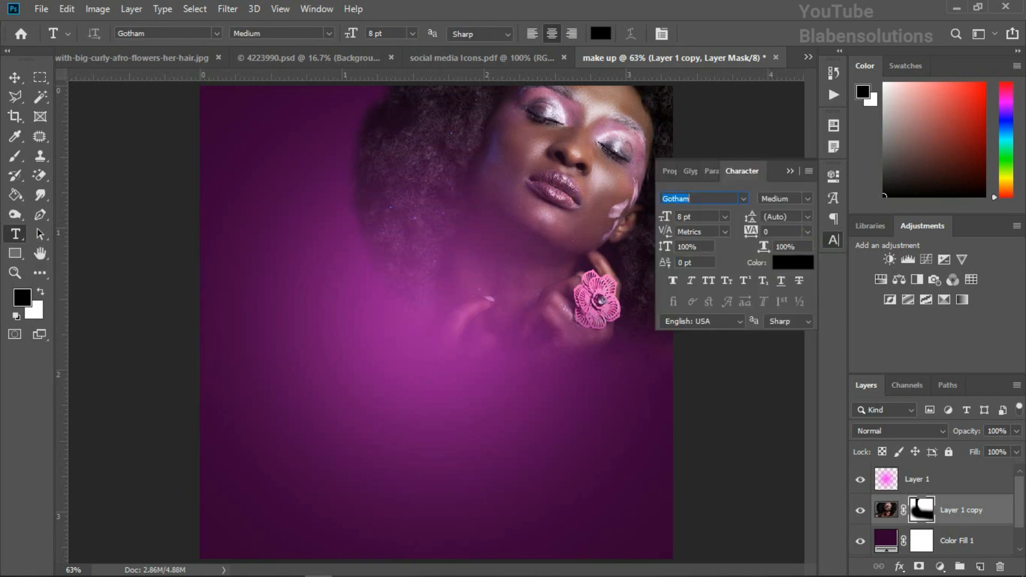
{"action": "left_click", "coordinate": [741, 198]}
{"action": "key", "text": "Up"}
{"action": "key", "text": "Up"}
{"action": "key", "text": "Down"}
{"action": "key", "text": "Up"}
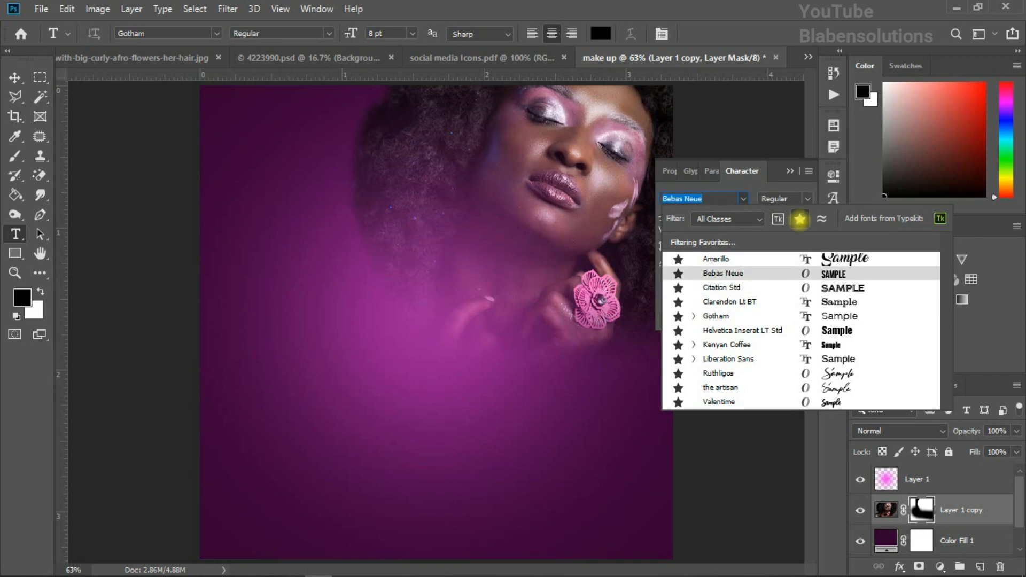
{"action": "left_click", "coordinate": [800, 219]}
{"action": "key", "text": "Down"}
{"action": "key", "text": "Down"}
{"action": "key", "text": "Up"}
{"action": "key", "text": "Up"}
{"action": "key", "text": "Up"}
{"action": "key", "text": "Up"}
{"action": "key", "text": "Up"}
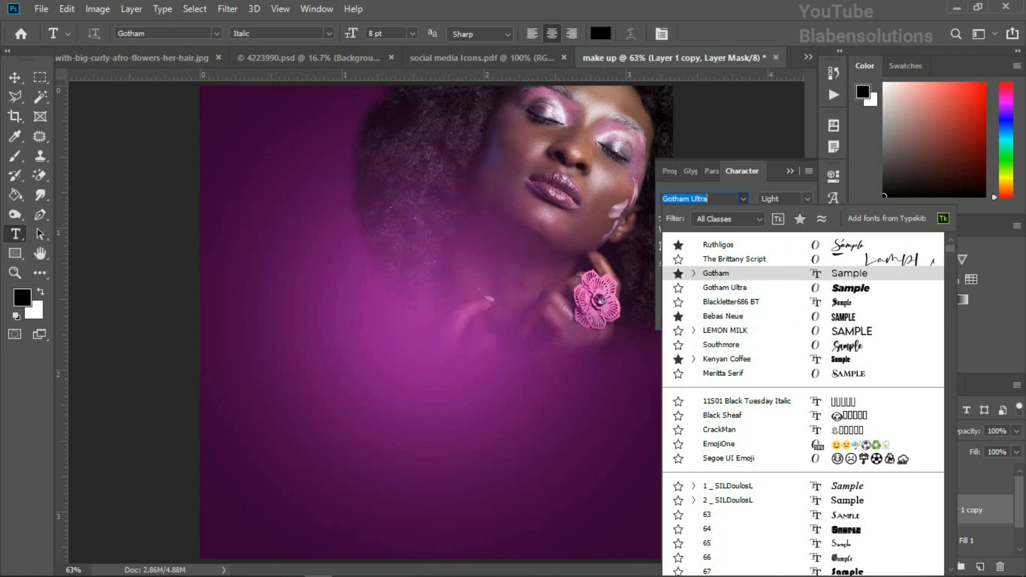
{"action": "key", "text": "Down"}
{"action": "left_click", "coordinate": [715, 286]}
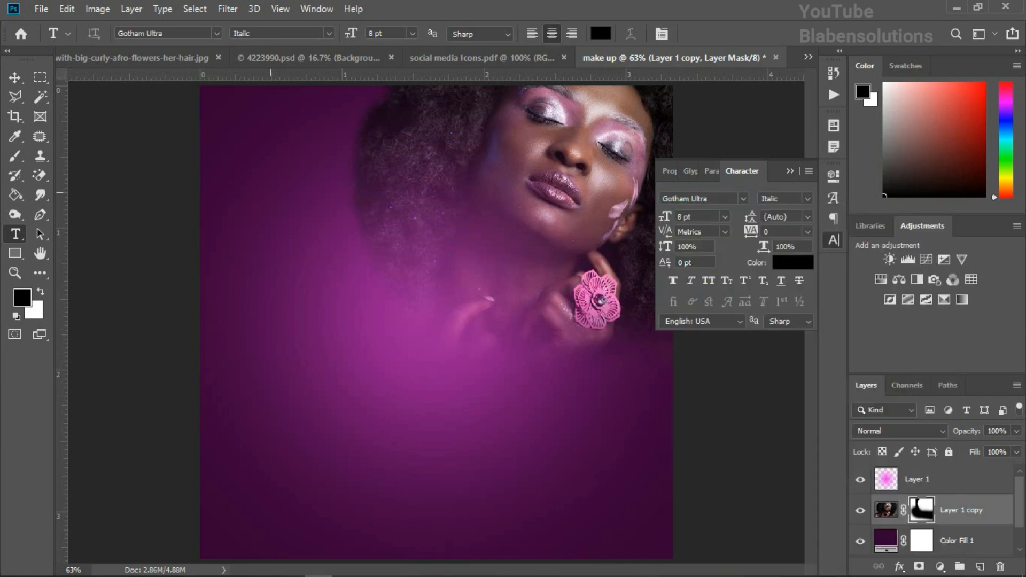
Step: Type 'Trinity' near the top left and colour it pink #f63cf6
{"action": "left_click", "coordinate": [273, 177]}
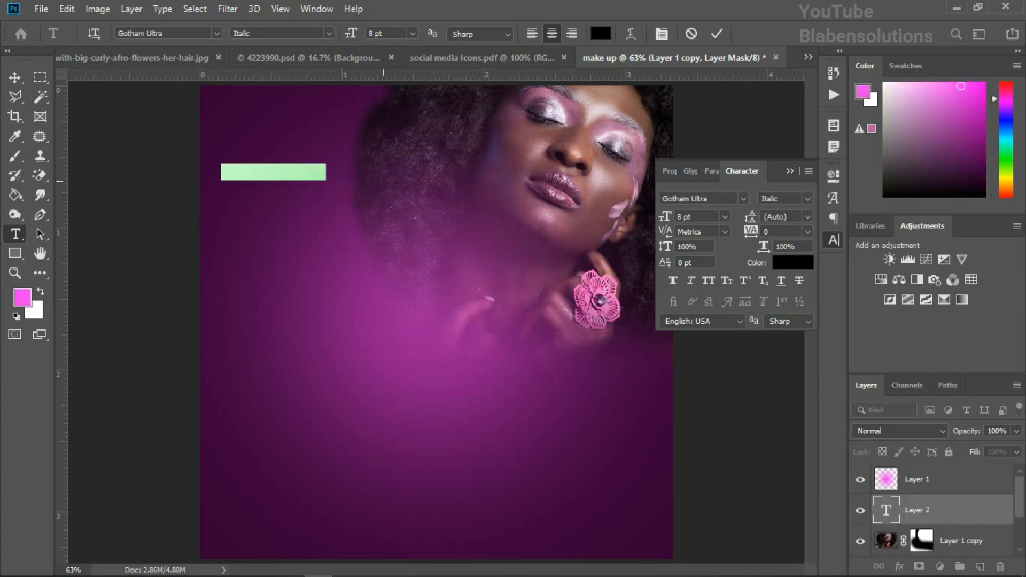
{"action": "type", "text": "Br"}
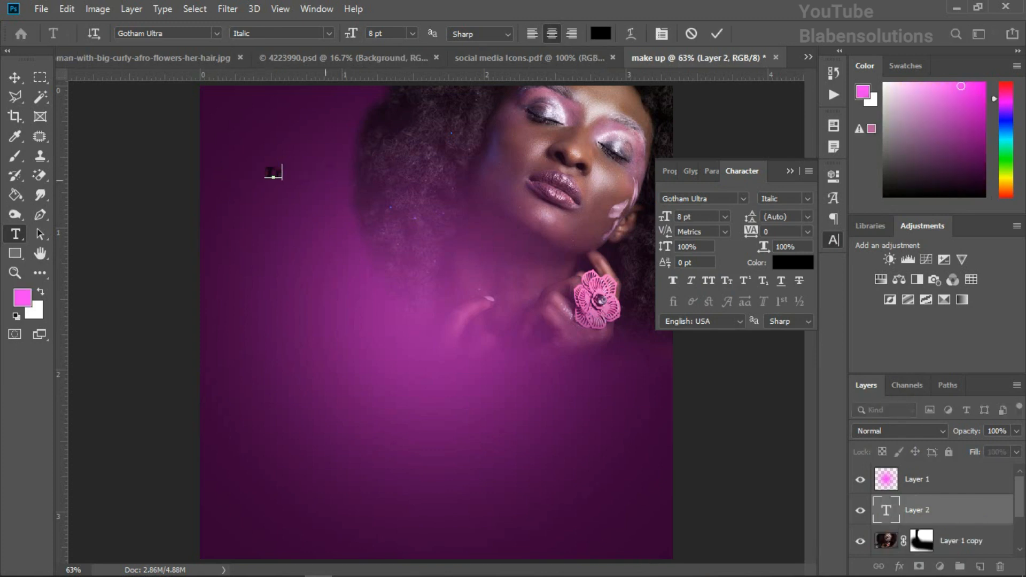
{"action": "type", "text": "inity"}
{"action": "left_click", "coordinate": [14, 78]}
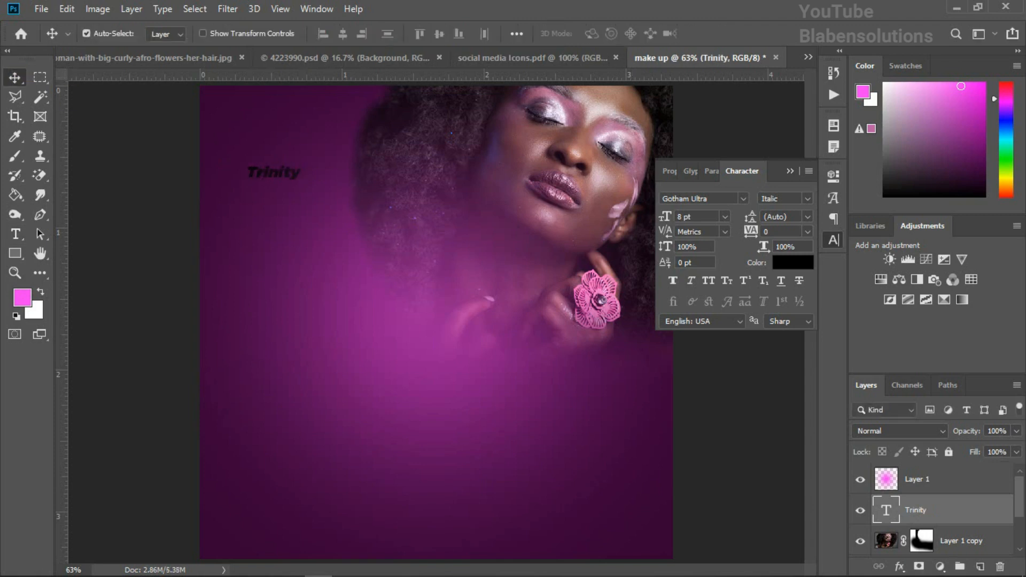
{"action": "left_click", "coordinate": [793, 263]}
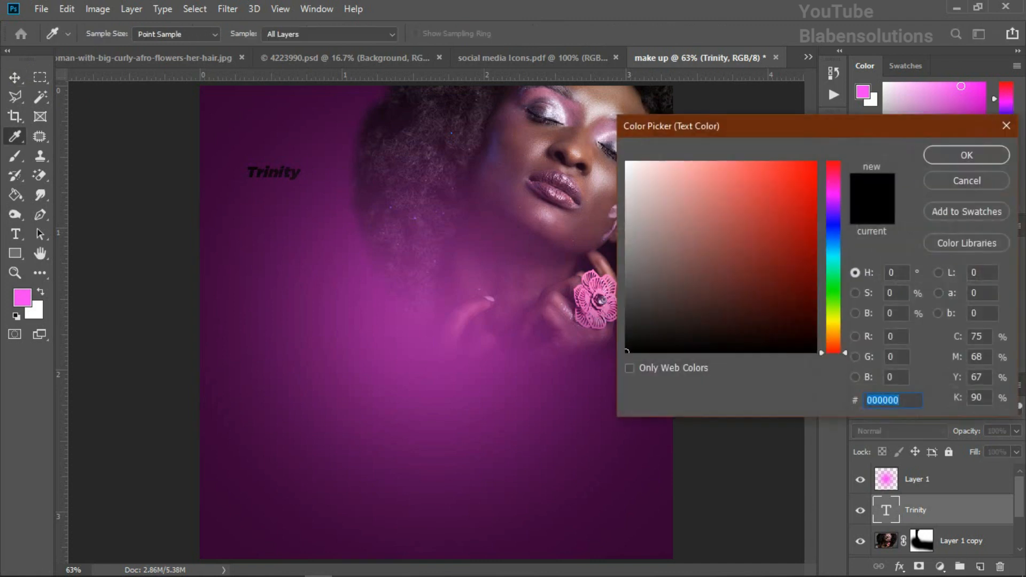
{"action": "left_click", "coordinate": [864, 92]}
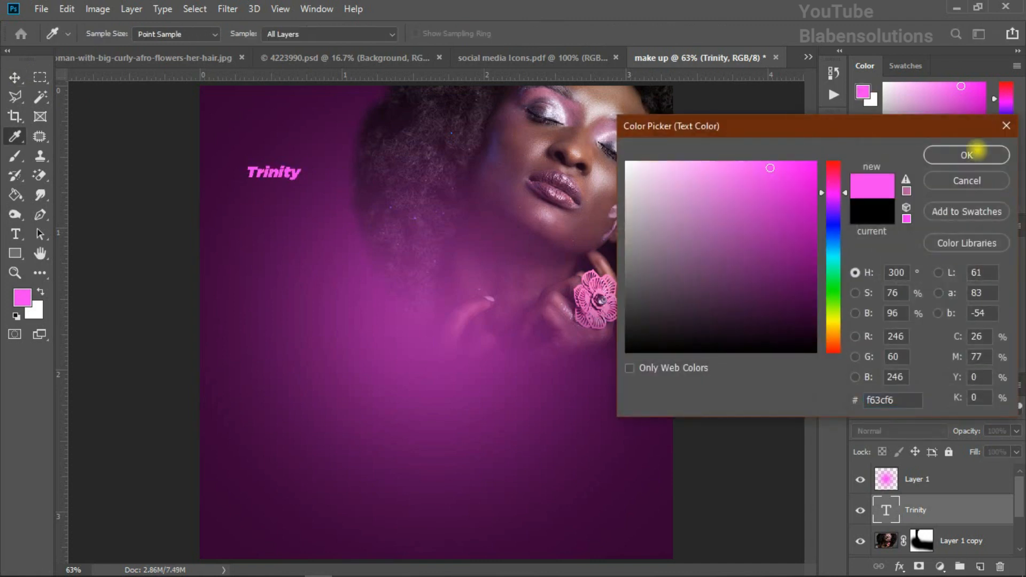
{"action": "left_click", "coordinate": [974, 153]}
Step: Stack the Trinity layer above the glow layer and move the title up and right
{"action": "left_click_drag", "start_coordinate": [277, 174], "coordinate": [305, 159]}
{"action": "key", "text": "ctrl+z"}
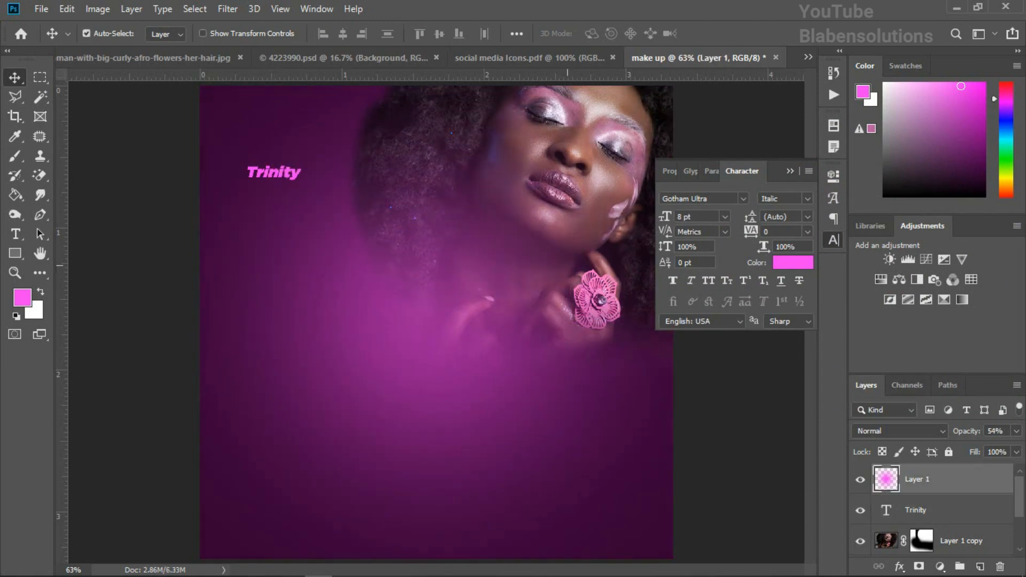
{"action": "left_click_drag", "start_coordinate": [951, 506], "coordinate": [951, 480]}
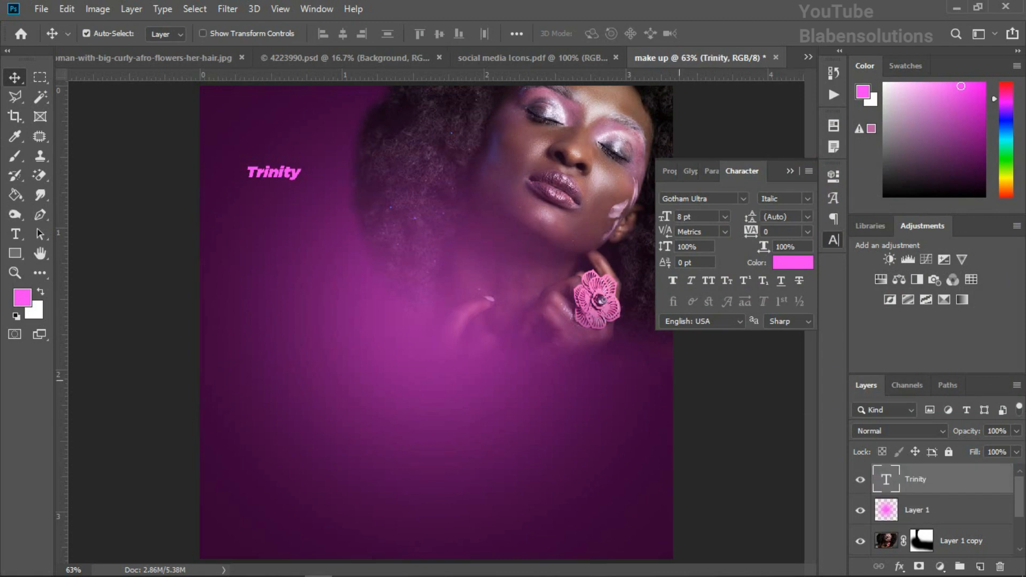
{"action": "left_click_drag", "start_coordinate": [273, 172], "coordinate": [302, 144]}
Step: Enlarge the Trinity title to about 445% and shift it to the right
{"action": "key", "text": "ctrl+t"}
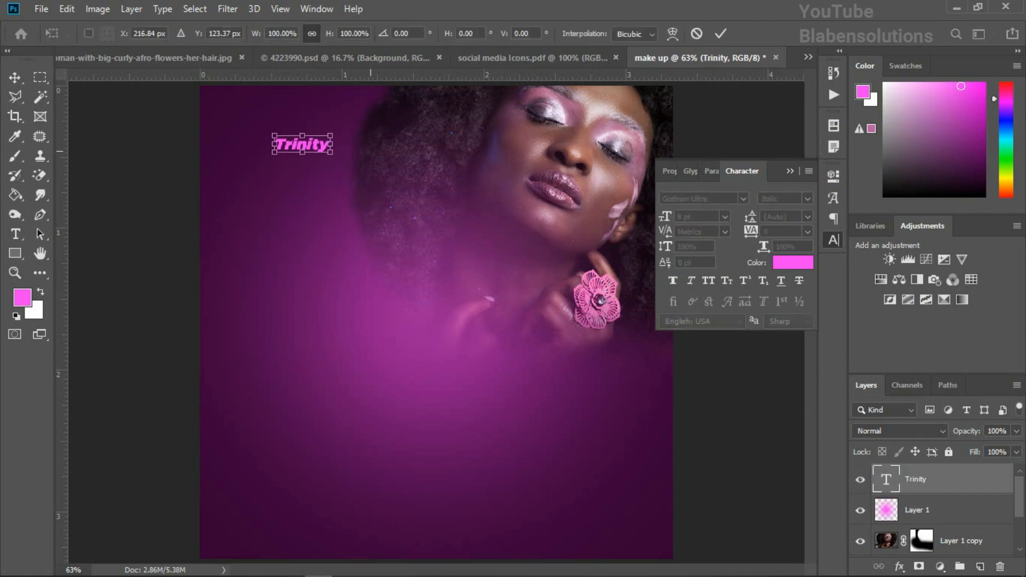
{"action": "left_click_drag", "start_coordinate": [335, 154], "coordinate": [425, 180]}
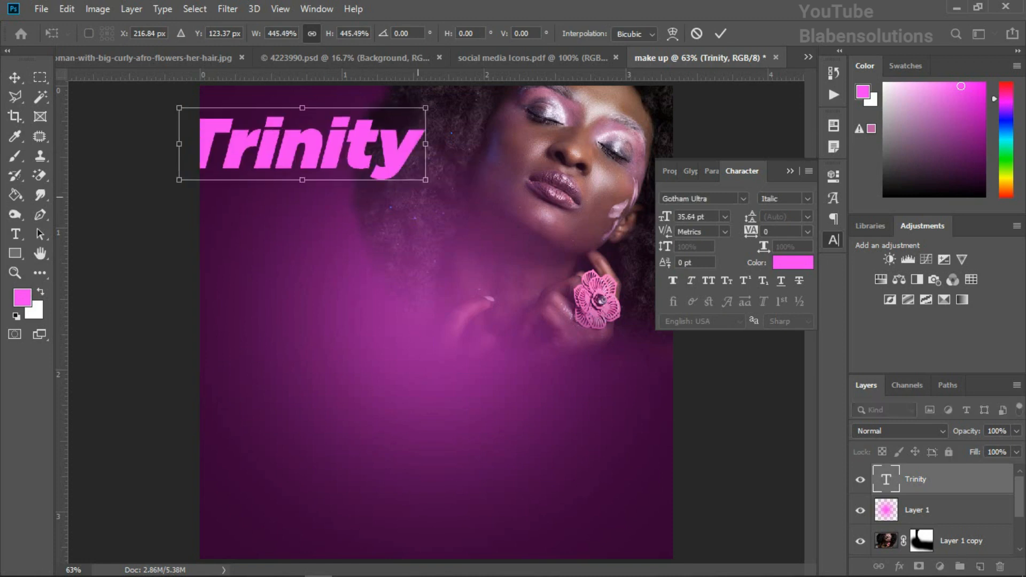
{"action": "left_click_drag", "start_coordinate": [406, 145], "coordinate": [490, 145]}
{"action": "left_click", "coordinate": [480, 151]}
{"action": "left_click_drag", "start_coordinate": [481, 151], "coordinate": [496, 146]}
{"action": "key", "text": "Return"}
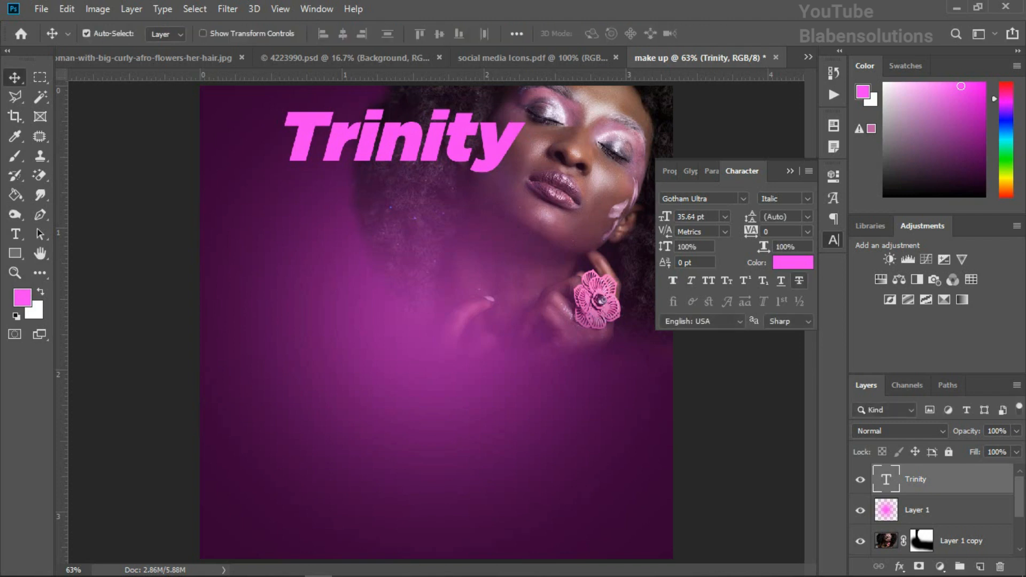
Step: Slightly saturate Trinity's pink, then Alt-drag a duplicate just below the original
{"action": "left_click", "coordinate": [794, 262]}
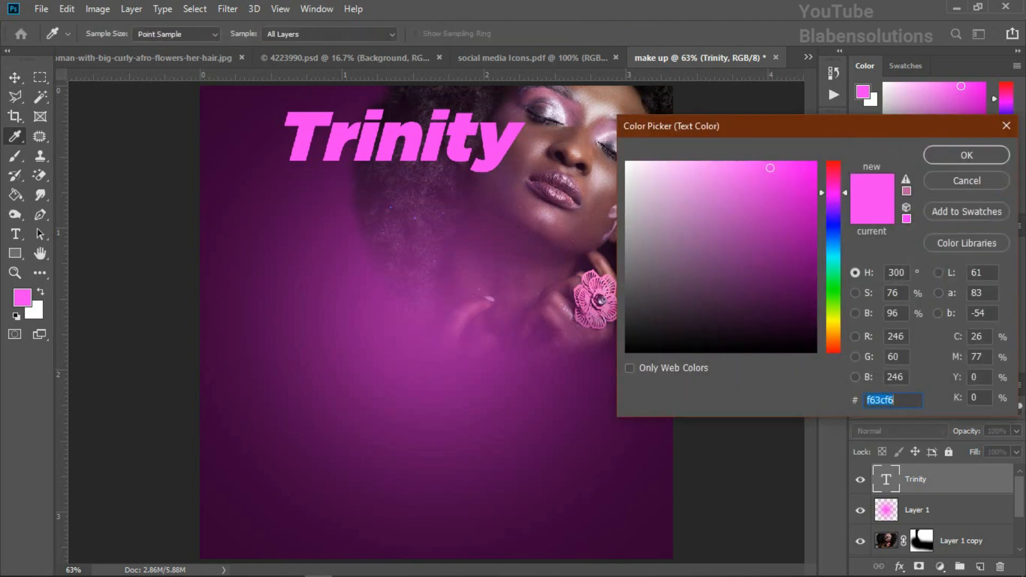
{"action": "left_click", "coordinate": [791, 167]}
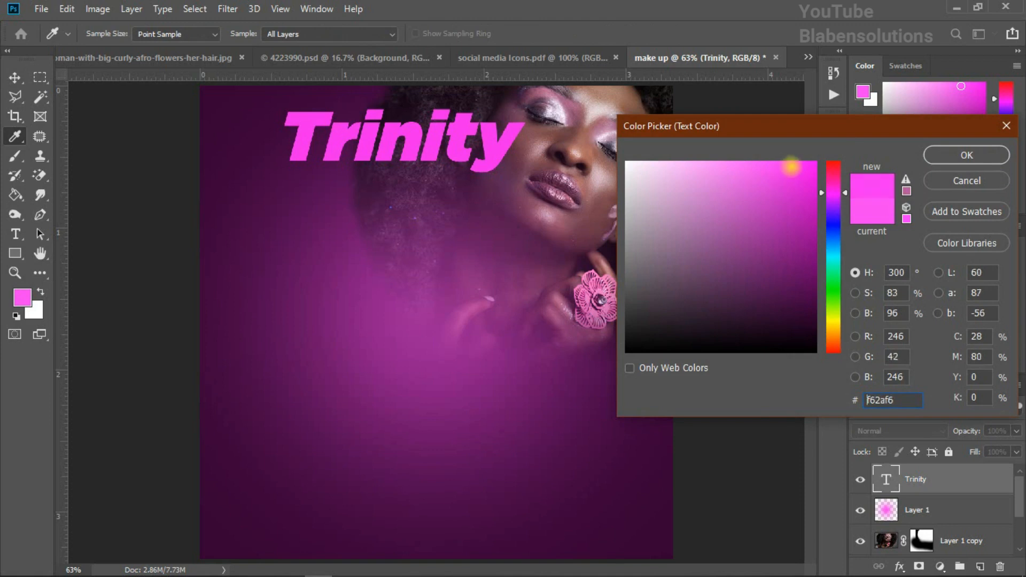
{"action": "left_click", "coordinate": [788, 167]}
{"action": "left_click", "coordinate": [783, 167]}
{"action": "left_click", "coordinate": [947, 157]}
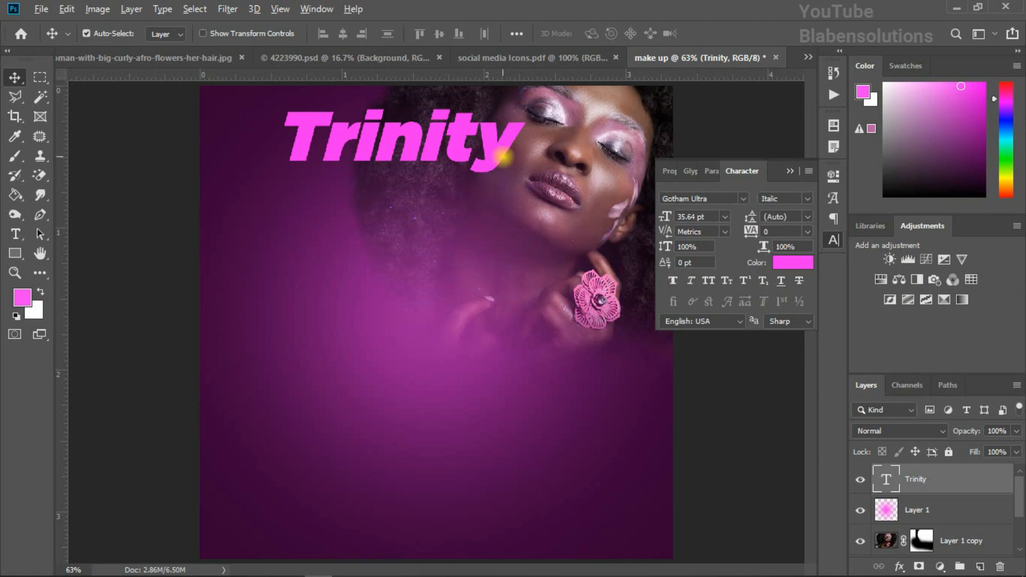
{"action": "left_click_drag", "start_coordinate": [503, 156], "coordinate": [504, 167]}
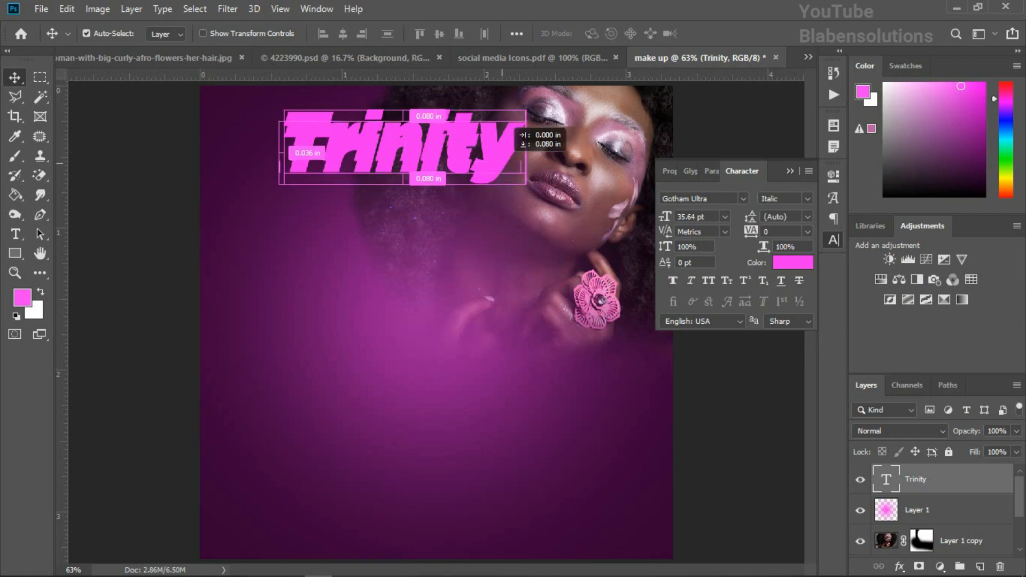
{"action": "left_click_drag", "start_coordinate": [508, 140], "coordinate": [503, 203]}
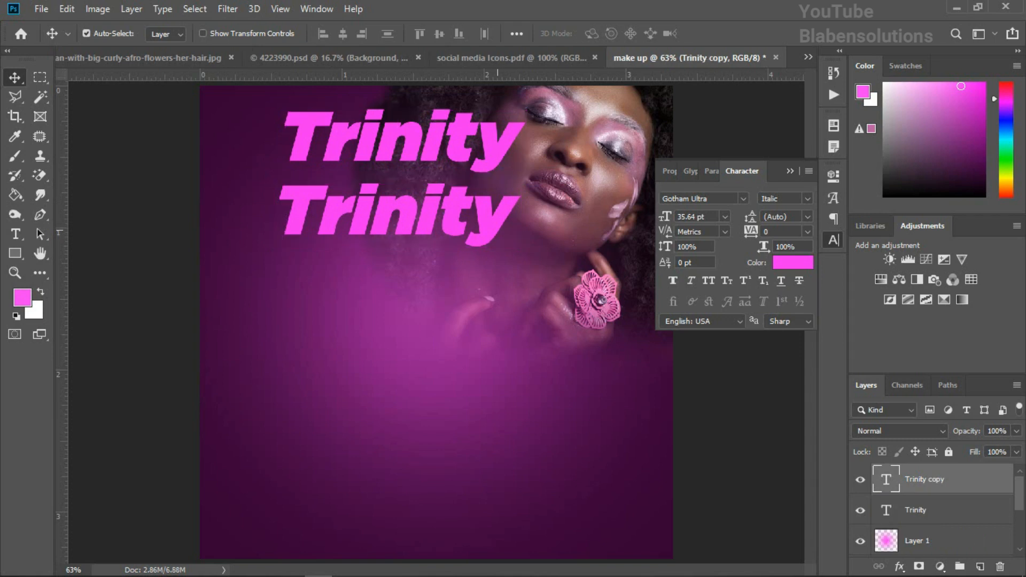
Step: Change the duplicated title's text to 'Make-Up'
{"action": "double_click", "coordinate": [492, 225]}
{"action": "type", "text": "Ma"}
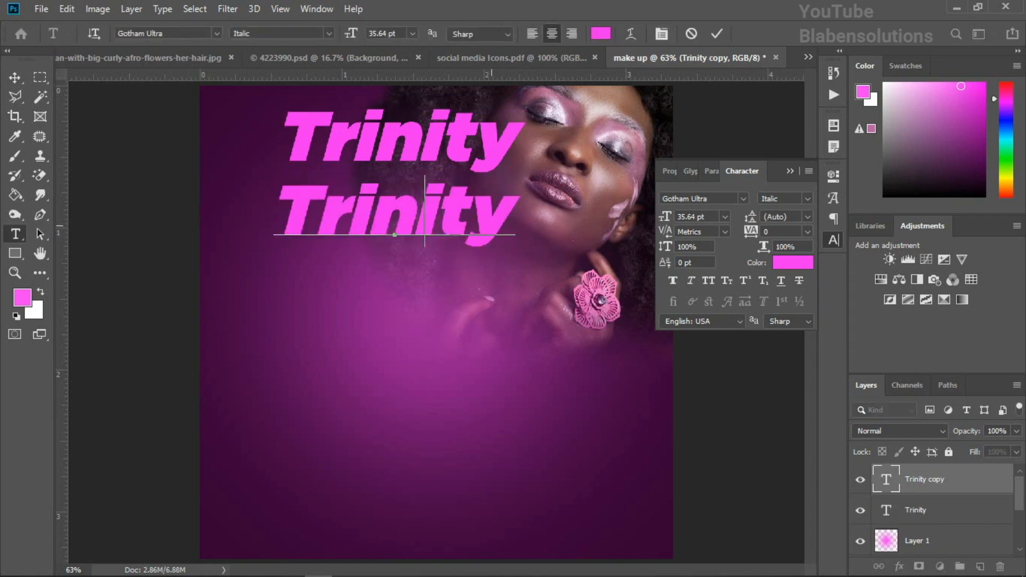
{"action": "type", "text": "ke-"}
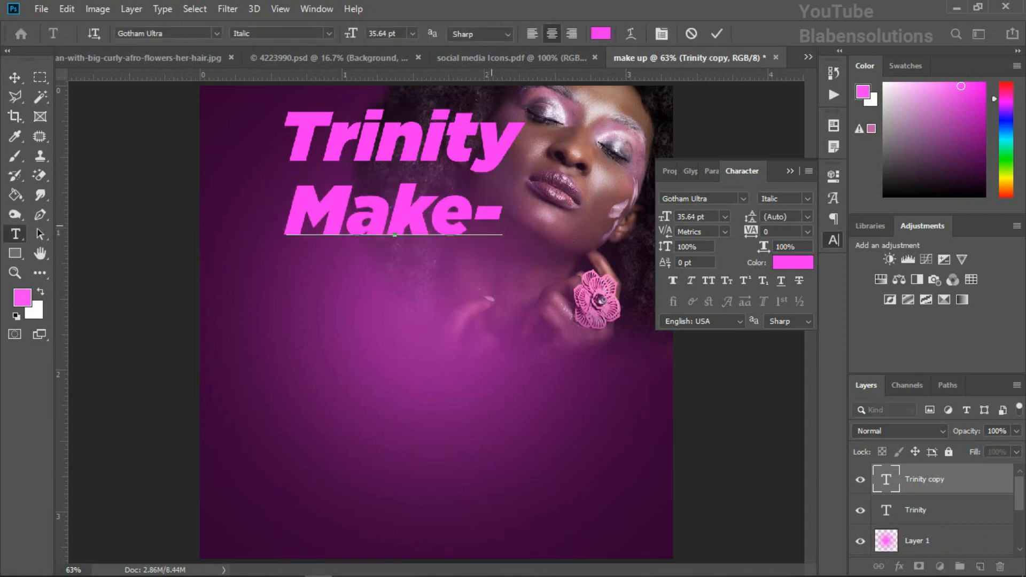
{"action": "key", "text": "ctrl"}
{"action": "type", "text": "p"}
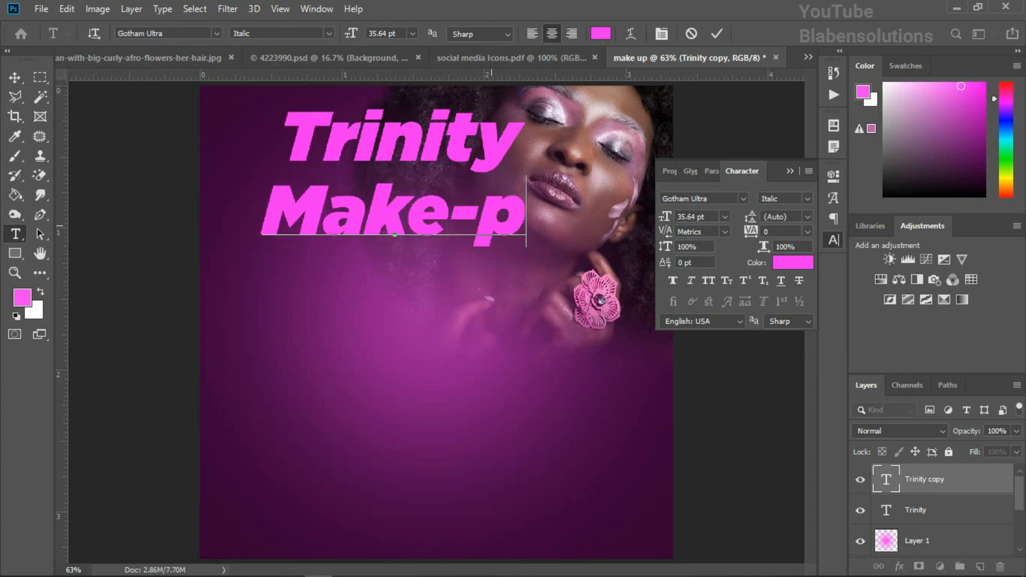
{"action": "key", "text": "BackSpace"}
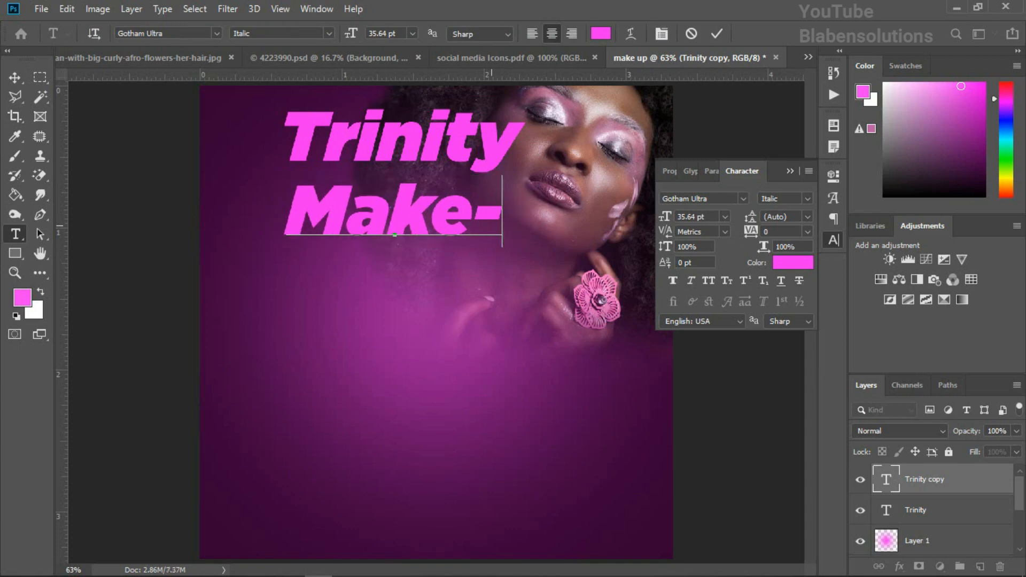
{"action": "type", "text": "Up"}
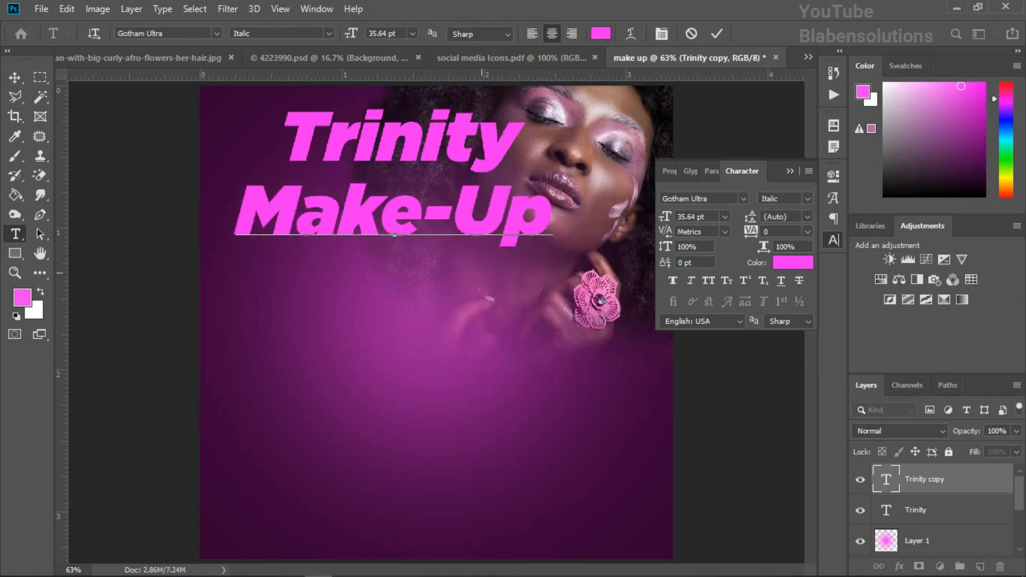
{"action": "left_click", "coordinate": [15, 78]}
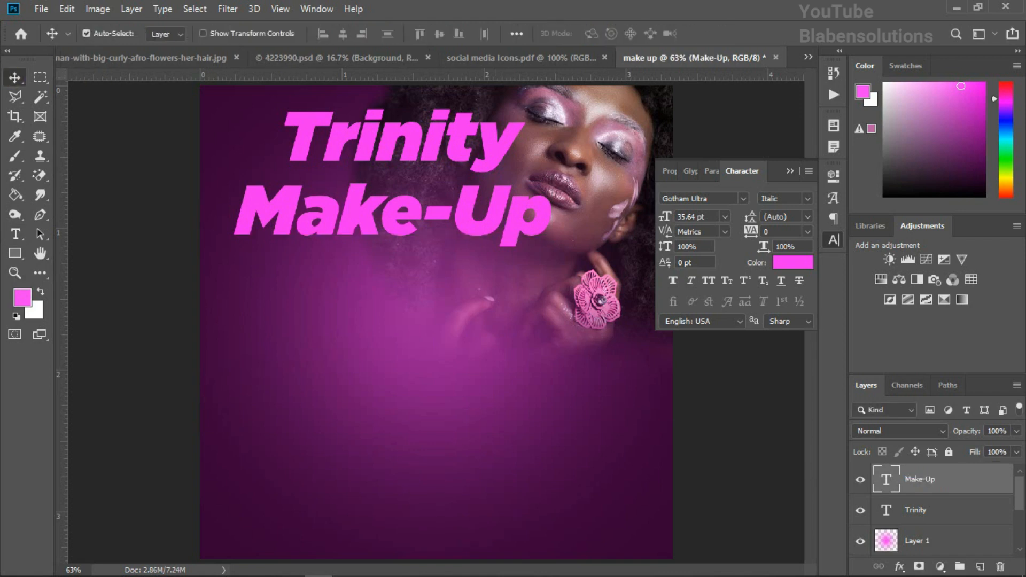
Step: Colour the Make-Up text white (#ffffff)
{"action": "left_click", "coordinate": [793, 263]}
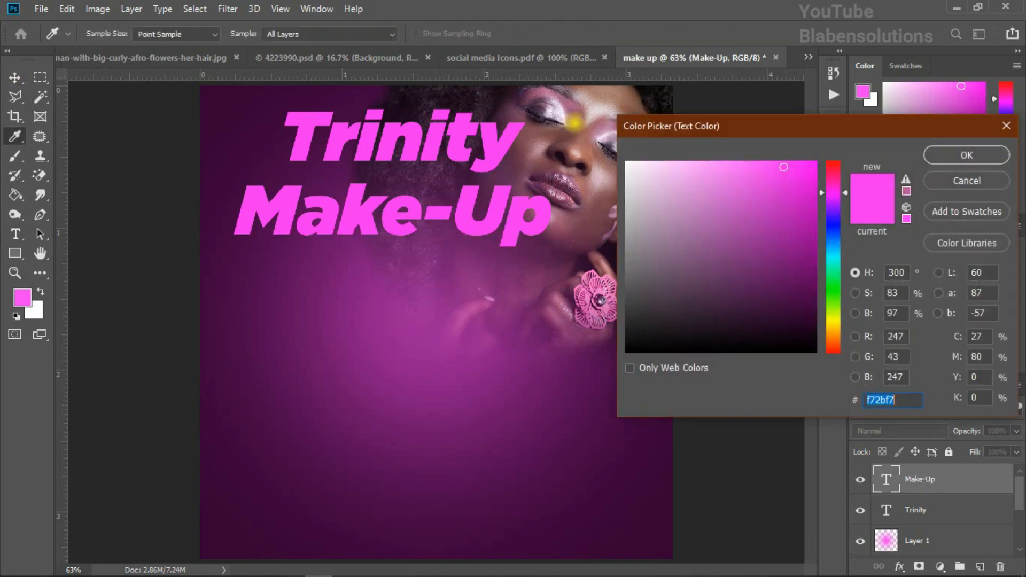
{"action": "type", "text": "ffffff"}
{"action": "key", "text": "Return"}
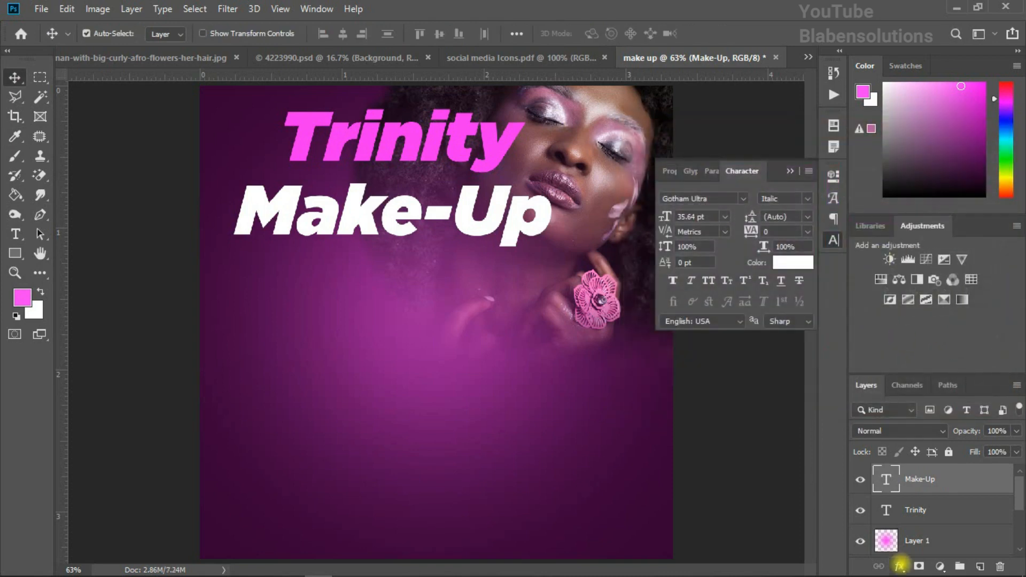
Step: Add a 5 px Stroke effect to Make-Up in dark purple sampled from the background
{"action": "left_click", "coordinate": [900, 565]}
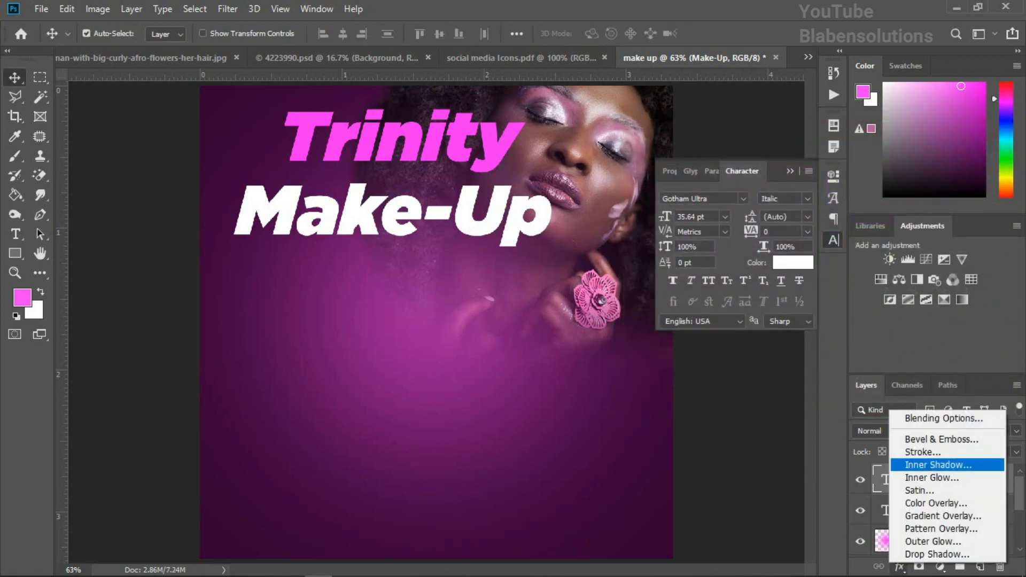
{"action": "left_click", "coordinate": [923, 452]}
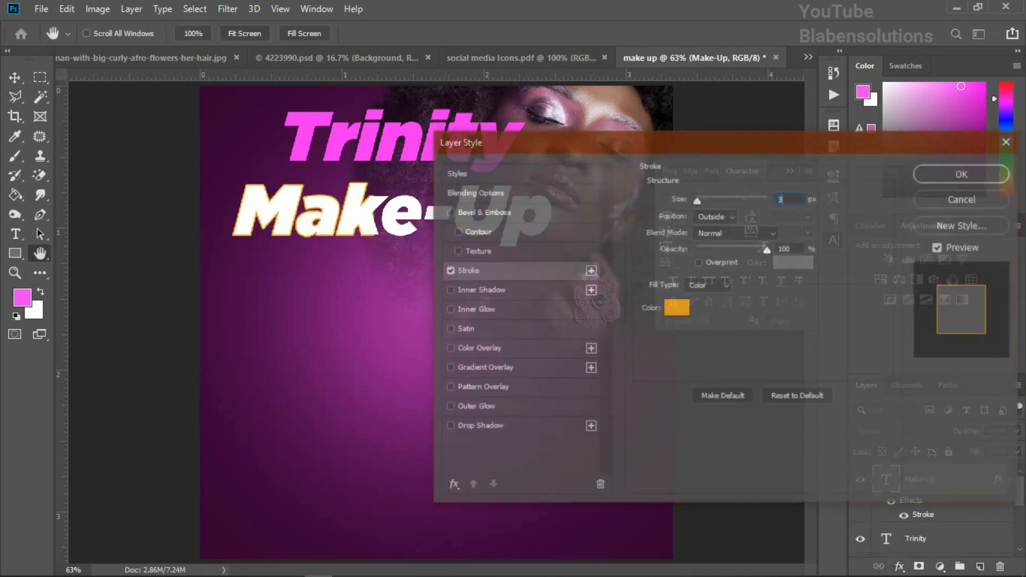
{"action": "left_click", "coordinate": [676, 307]}
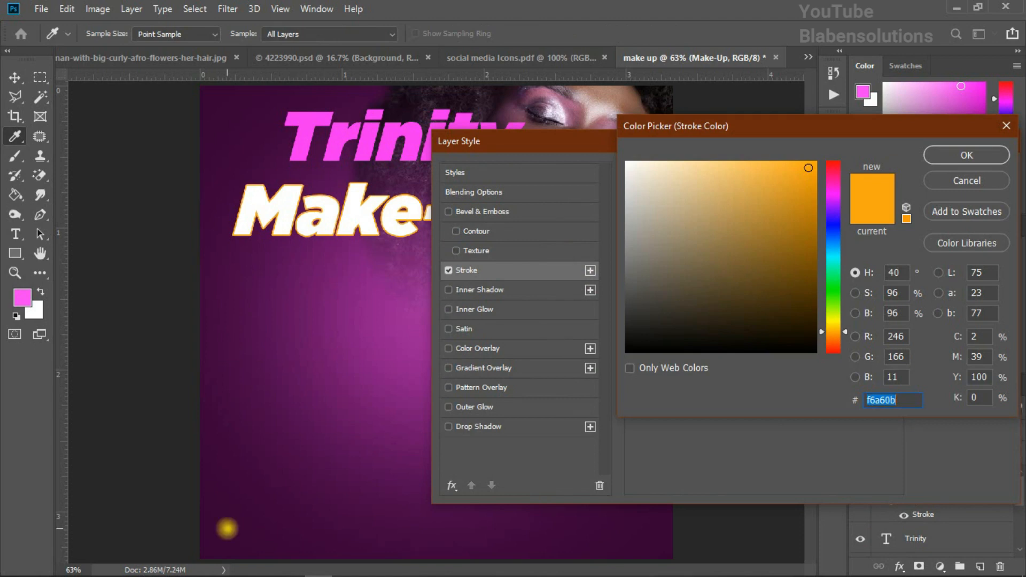
{"action": "left_click", "coordinate": [229, 529]}
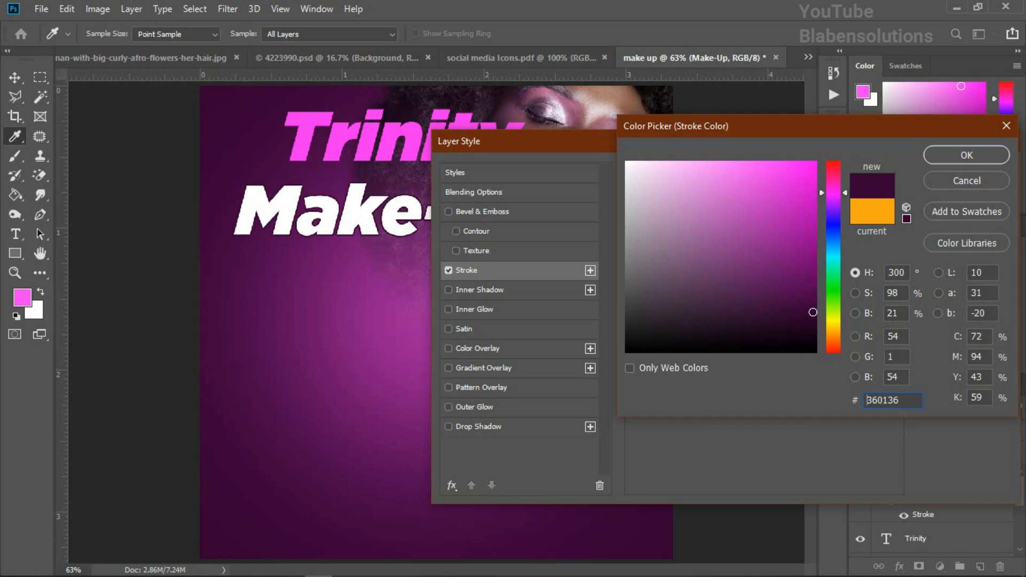
{"action": "left_click", "coordinate": [967, 155]}
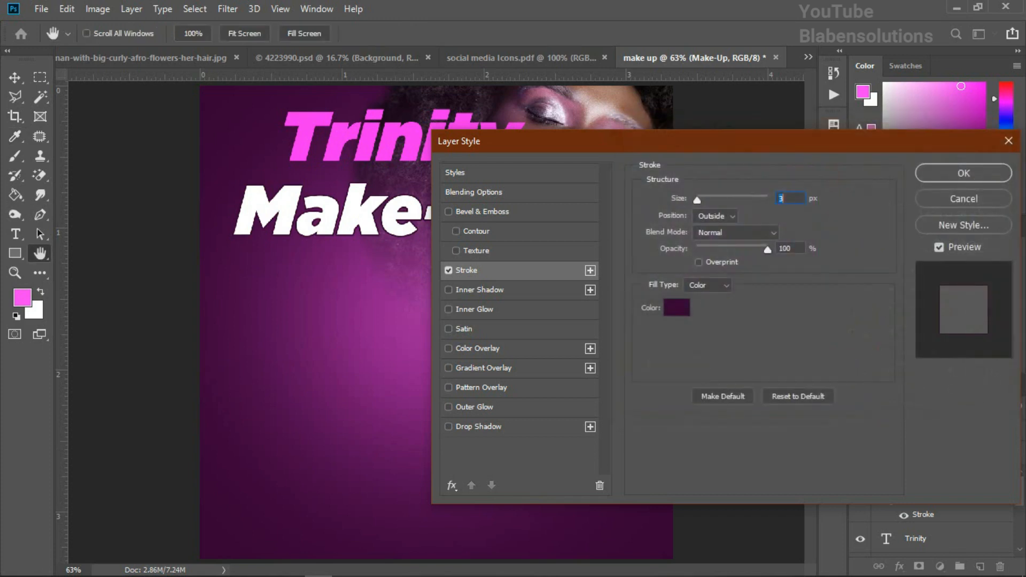
{"action": "key", "text": "Up"}
{"action": "key", "text": "Up"}
{"action": "left_click", "coordinate": [964, 173]}
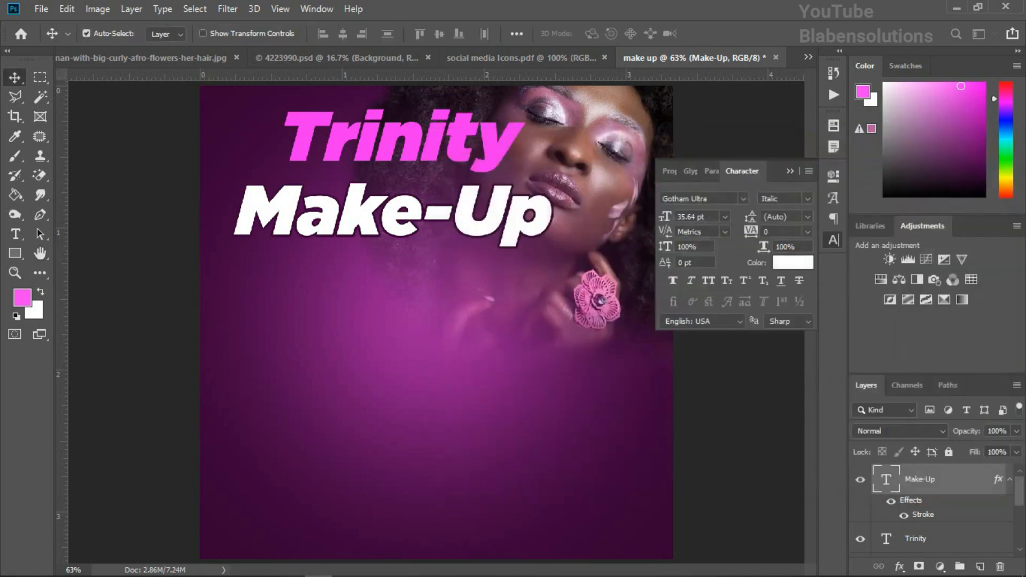
Step: Move Make-Up up to overlap Trinity and select both title layers
{"action": "left_click_drag", "start_coordinate": [492, 203], "coordinate": [505, 163]}
{"action": "key", "text": "ctrl"}
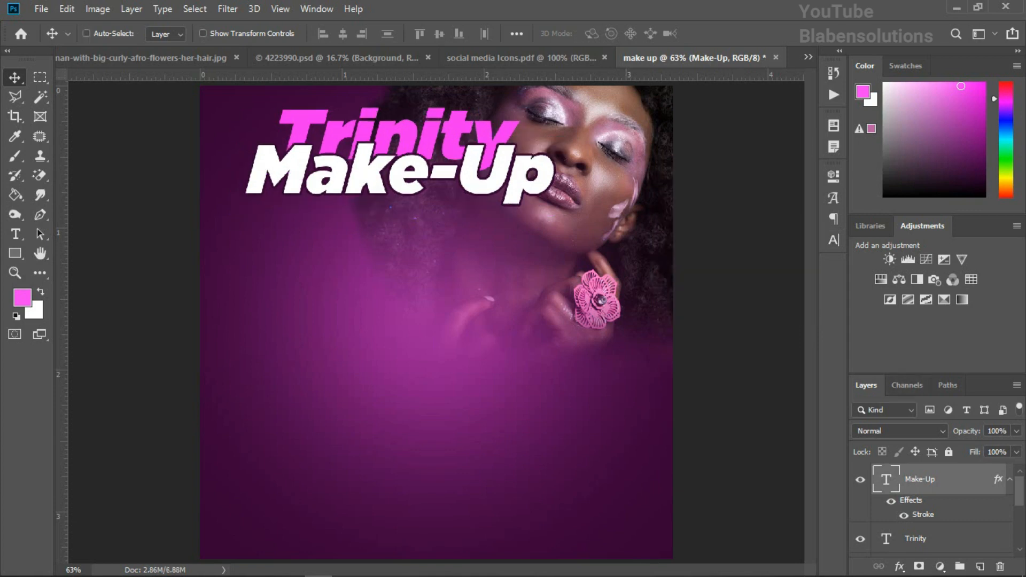
{"action": "left_click", "coordinate": [951, 531]}
{"action": "left_click", "coordinate": [940, 538], "text": "ctrl"}
Step: Scale both titles down slightly, raise them on the poster, and reselect Make-Up
{"action": "key", "text": "ctrl+t"}
{"action": "left_click_drag", "start_coordinate": [554, 107], "coordinate": [545, 110]}
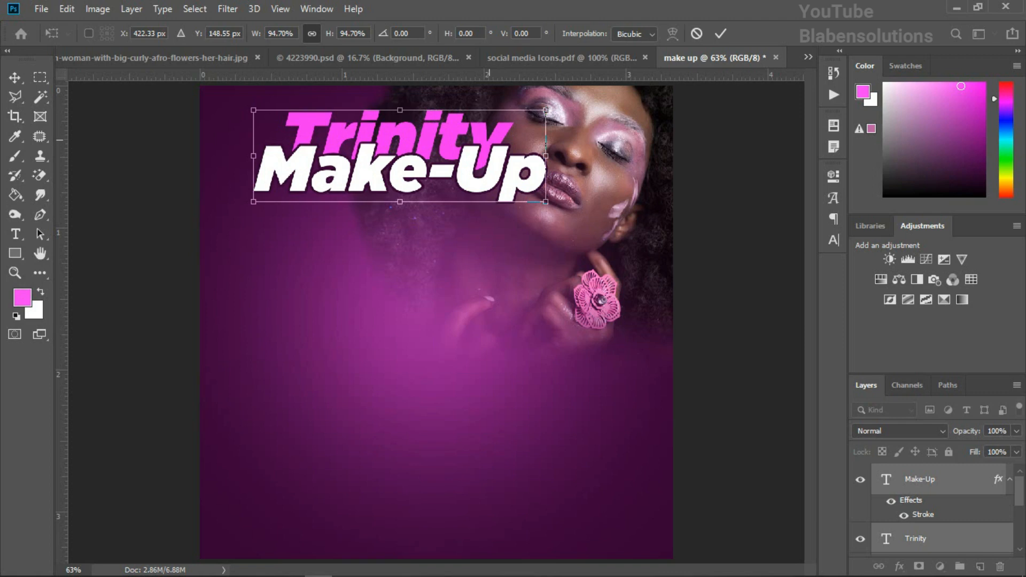
{"action": "left_click_drag", "start_coordinate": [376, 131], "coordinate": [380, 119]}
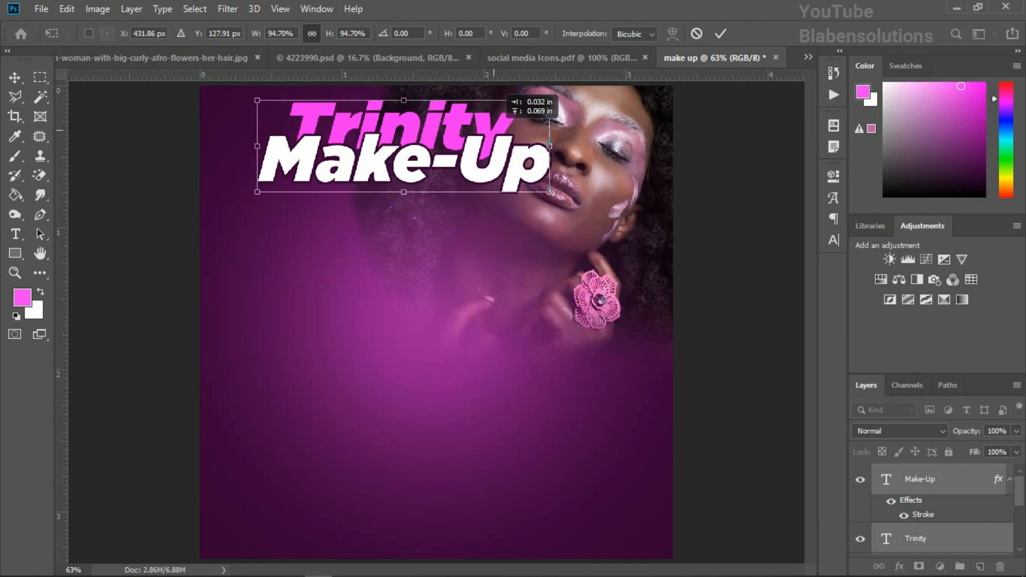
{"action": "key", "text": "Return"}
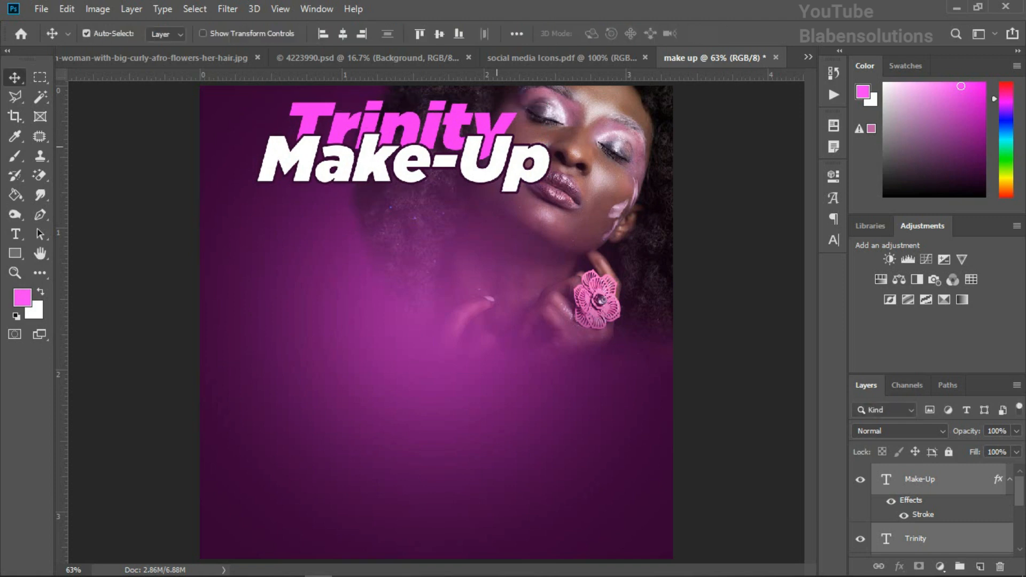
{"action": "left_click", "coordinate": [499, 231]}
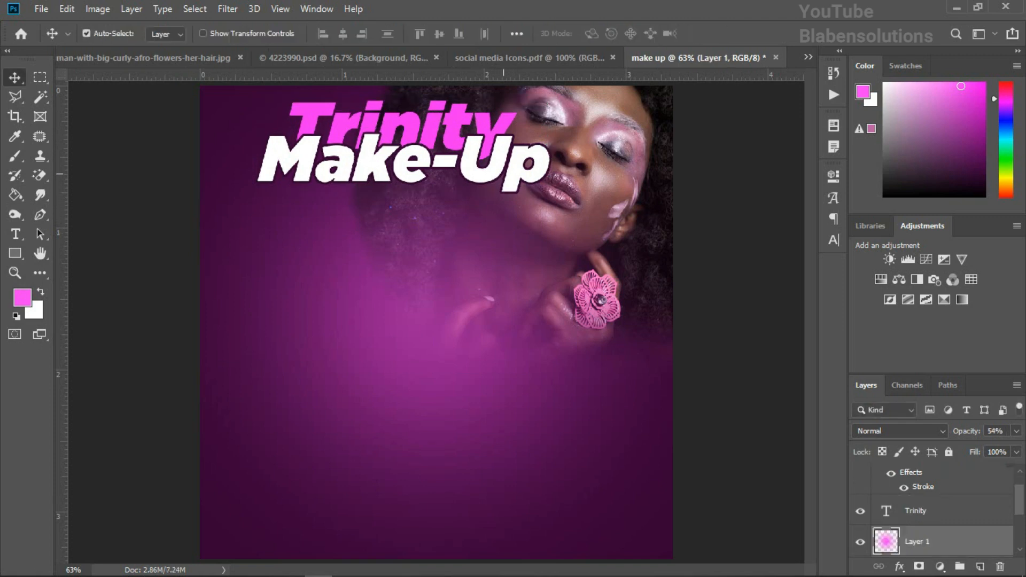
{"action": "left_click", "coordinate": [500, 171]}
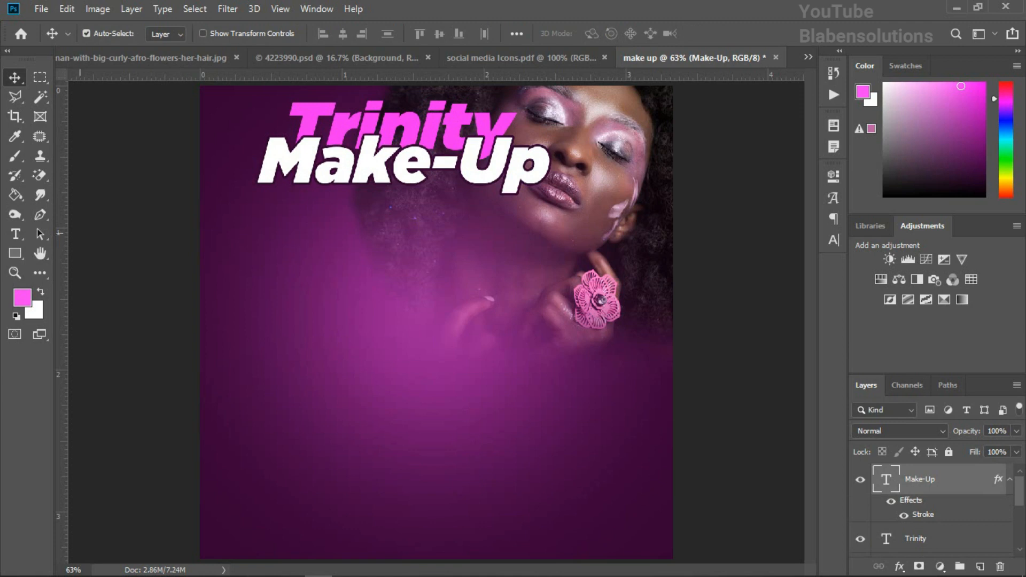
{"action": "left_click", "coordinate": [16, 234]}
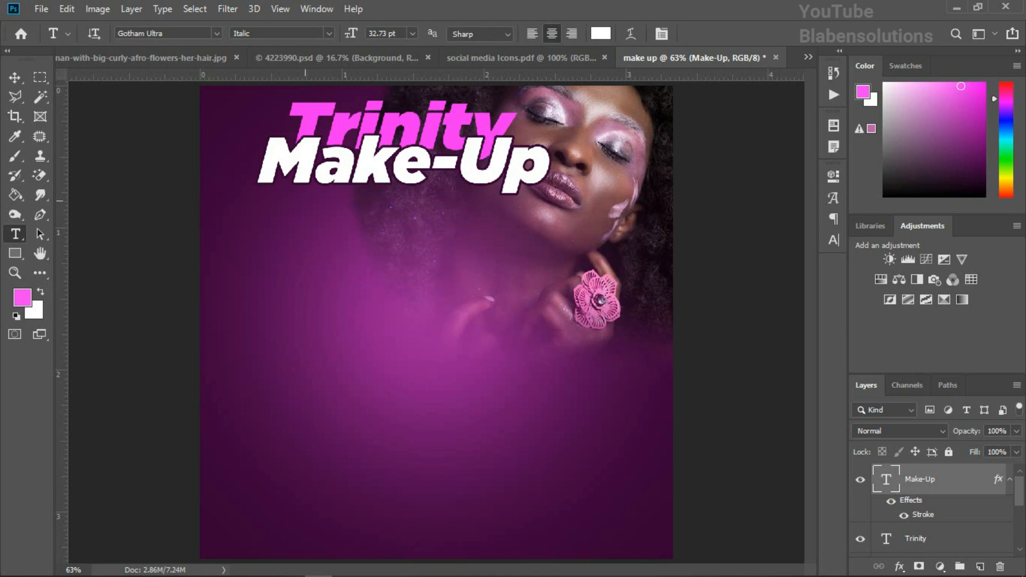
Step: Start a Lorem Ipsum text line below the titles set in Gotham Medium
{"action": "left_click", "coordinate": [264, 225]}
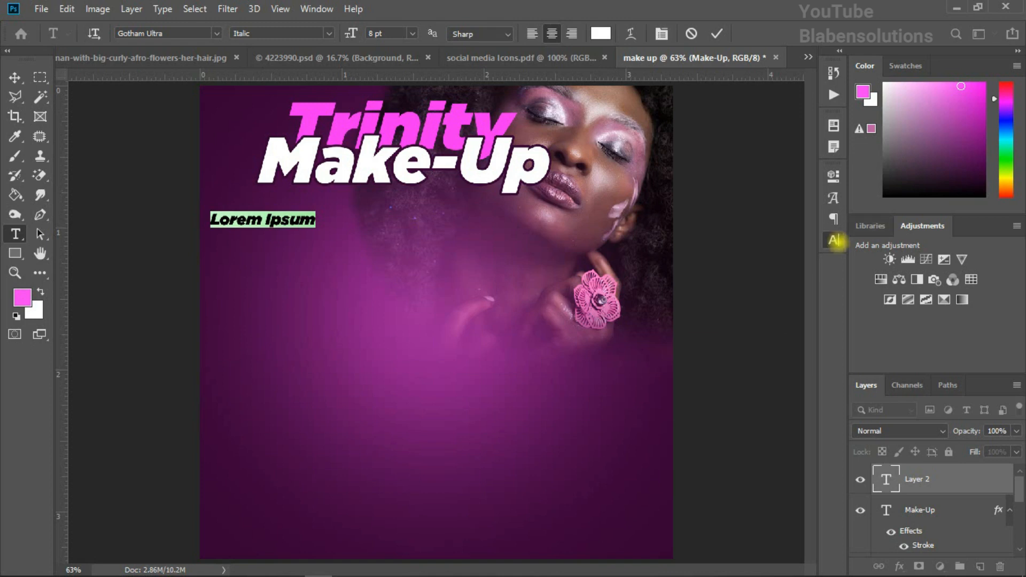
{"action": "left_click", "coordinate": [833, 240]}
{"action": "left_click", "coordinate": [740, 198]}
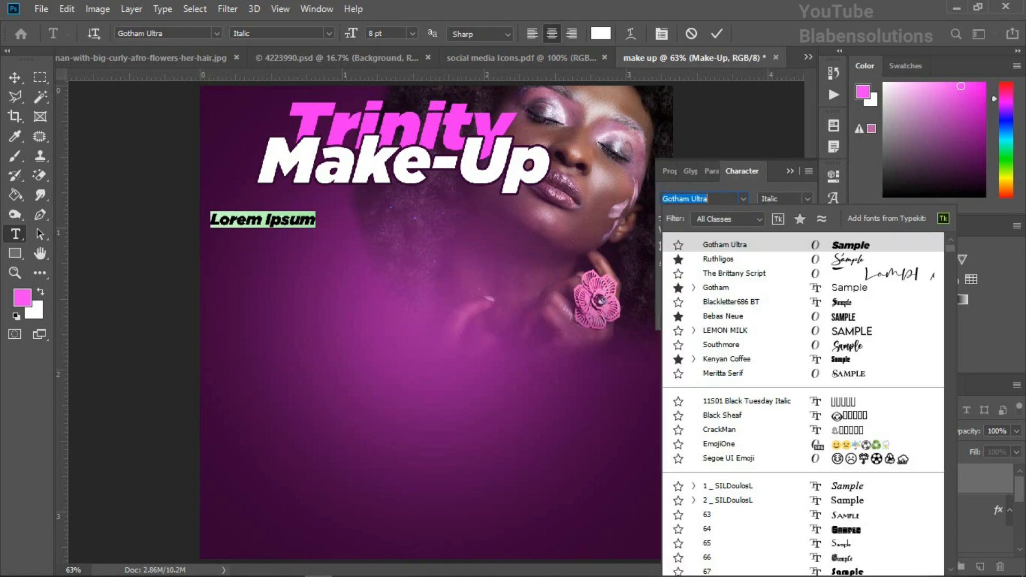
{"action": "key", "text": "Down"}
{"action": "key", "text": "Down"}
{"action": "key", "text": "Down"}
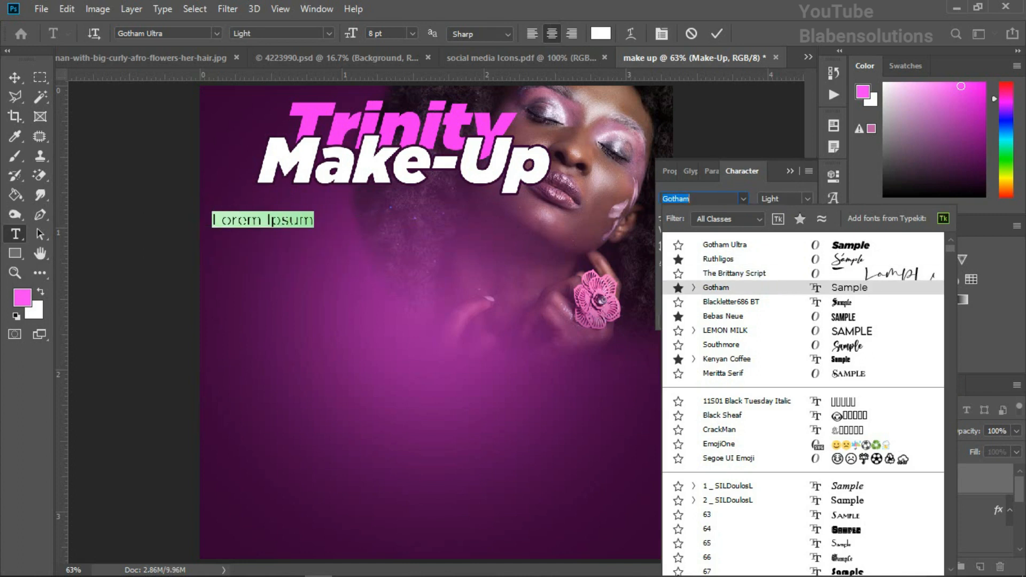
{"action": "key", "text": "Down"}
{"action": "key", "text": "Down"}
{"action": "key", "text": "Down"}
{"action": "key", "text": "Up"}
{"action": "key", "text": "Up"}
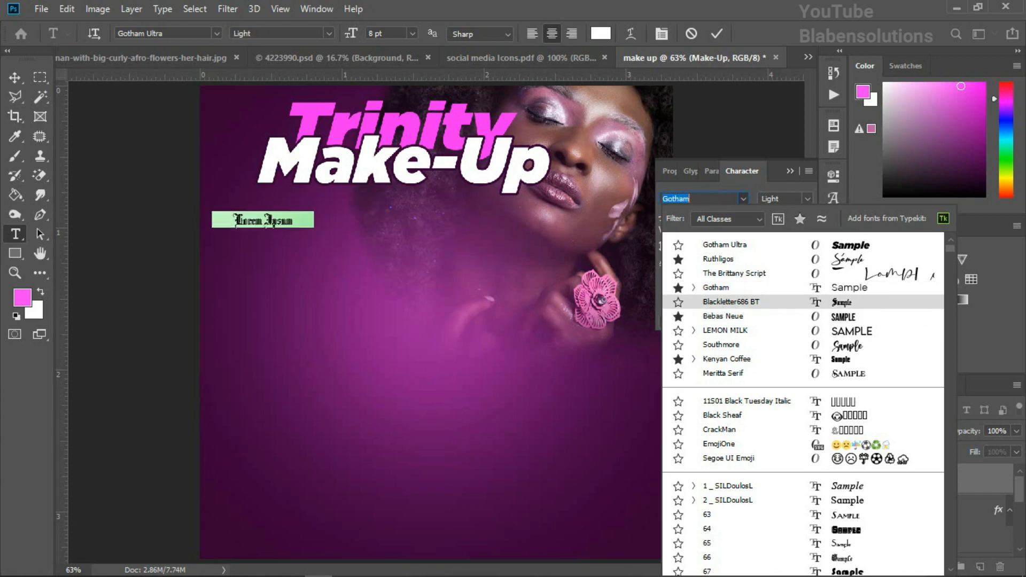
{"action": "key", "text": "Return"}
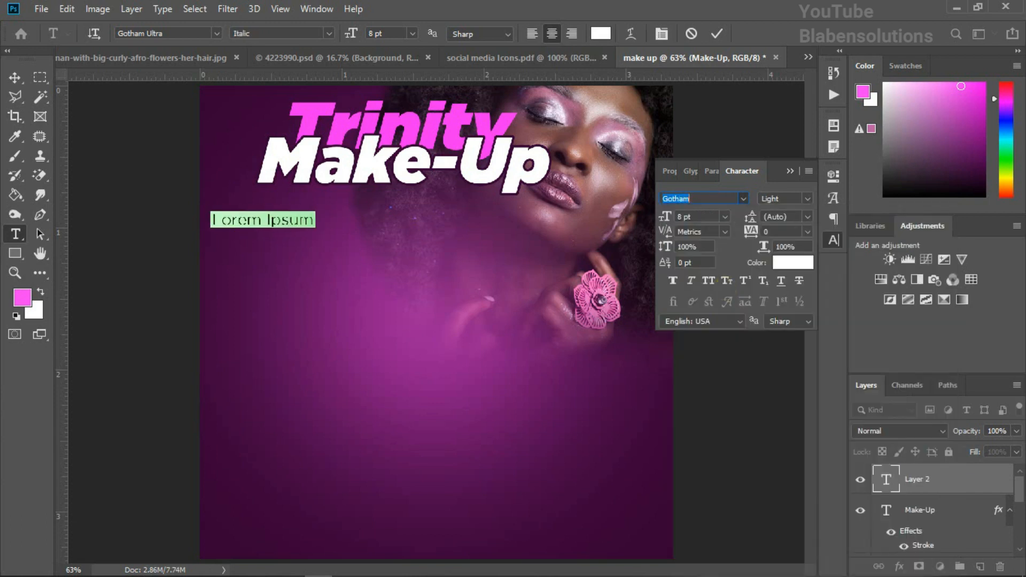
{"action": "left_click", "coordinate": [806, 198]}
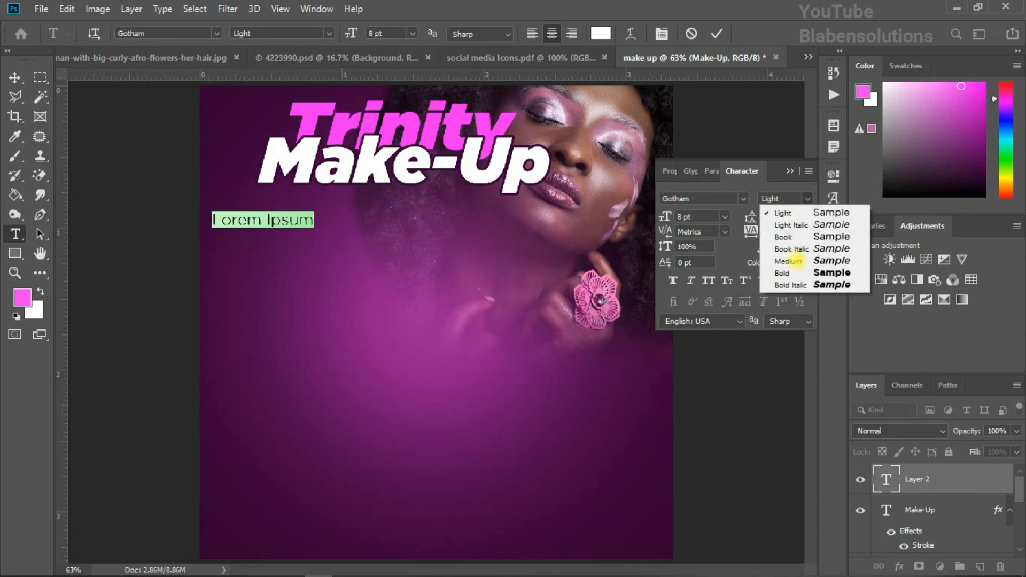
{"action": "key", "text": "Return"}
{"action": "left_click", "coordinate": [784, 262]}
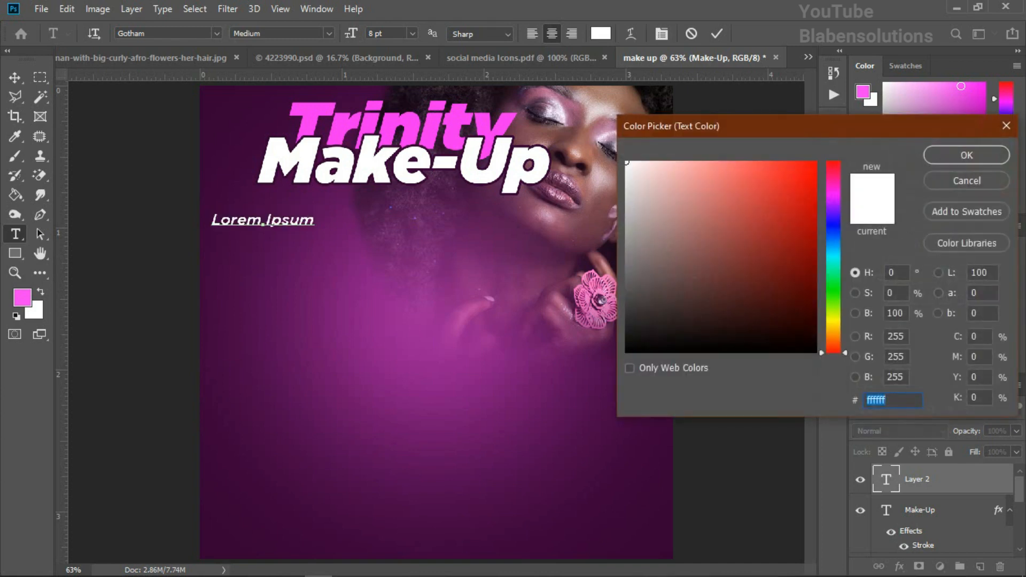
Step: Set the new text line's colour to golden yellow #f5cb05
{"action": "left_click", "coordinate": [835, 326]}
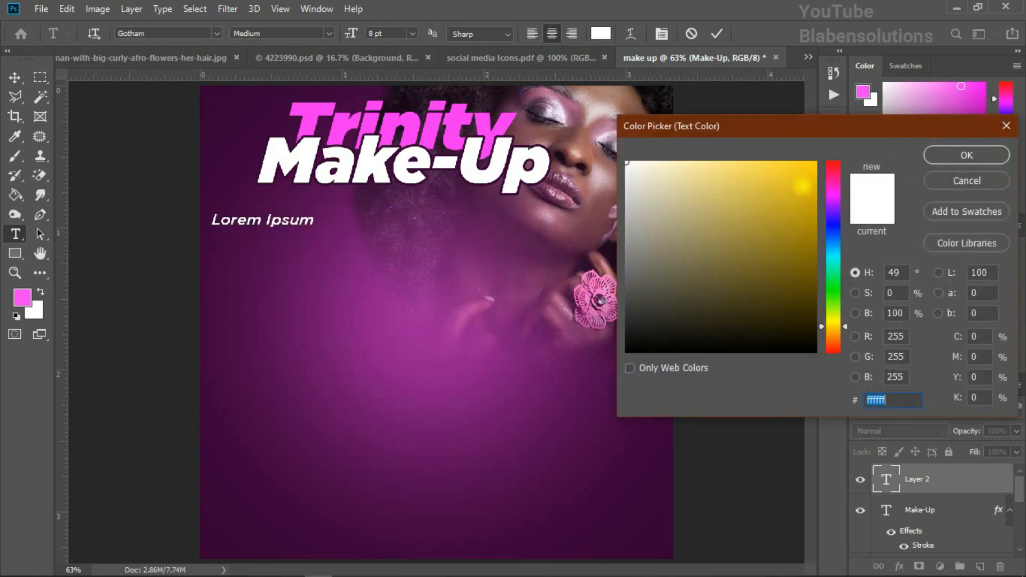
{"action": "left_click", "coordinate": [815, 162]}
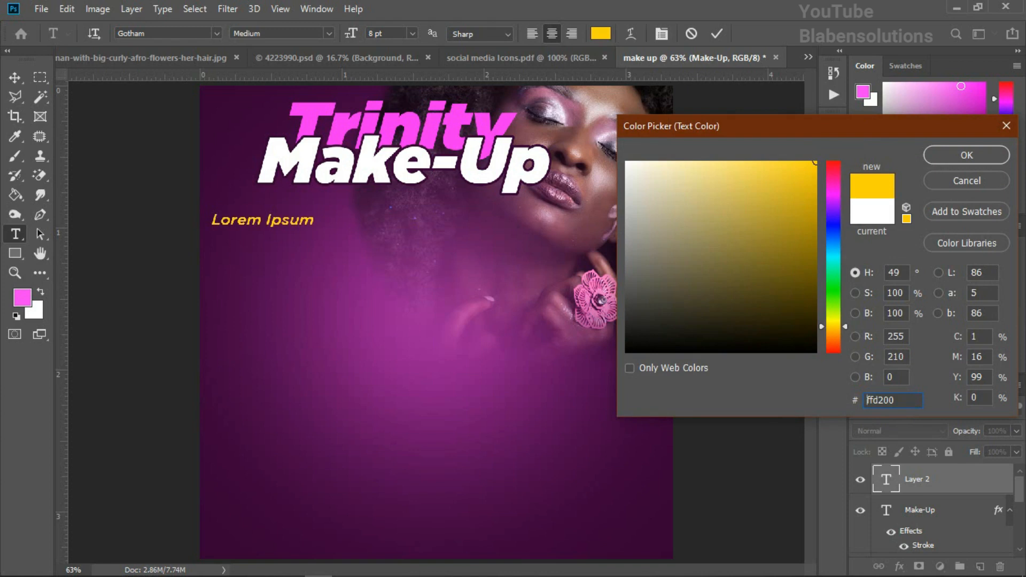
{"action": "left_click", "coordinate": [809, 183]}
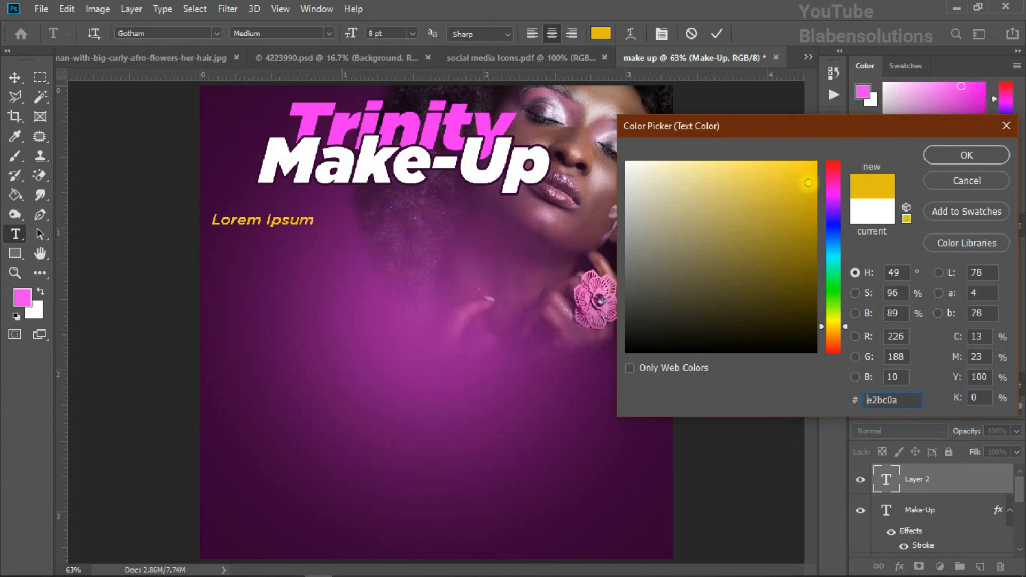
{"action": "left_click", "coordinate": [813, 169]}
{"action": "left_click", "coordinate": [898, 401]}
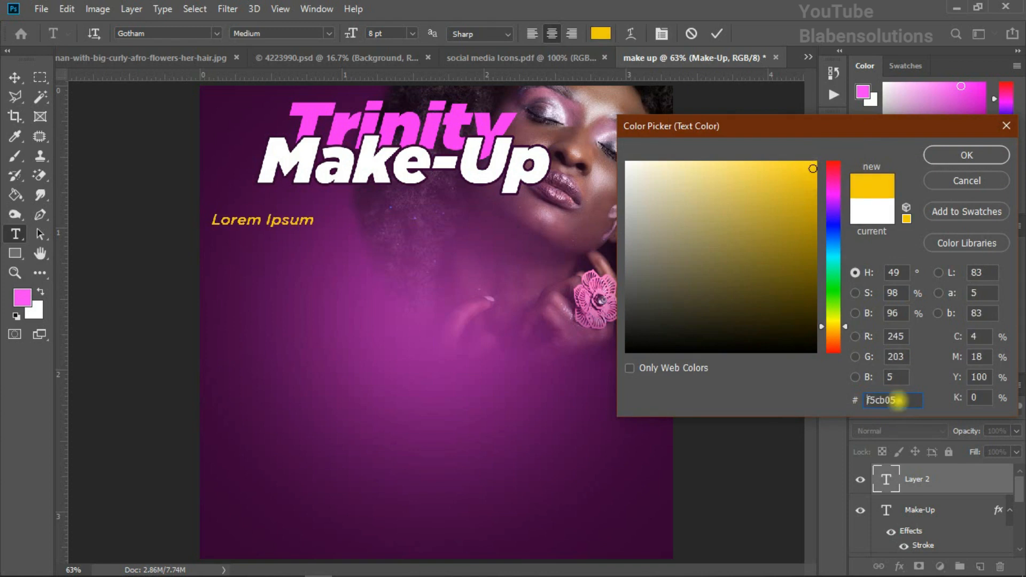
{"action": "key", "text": "ctrl+a"}
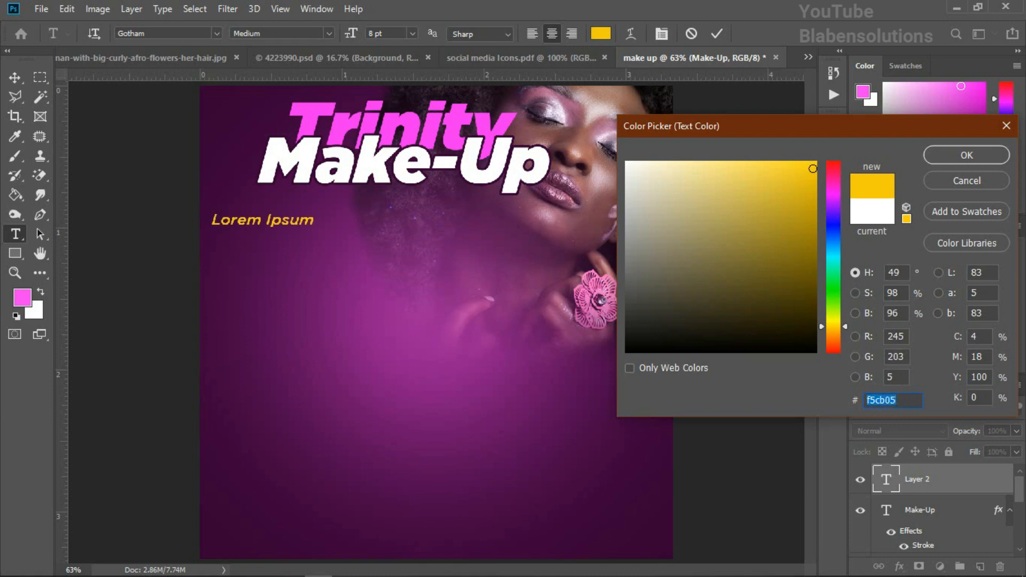
{"action": "left_click", "coordinate": [949, 157]}
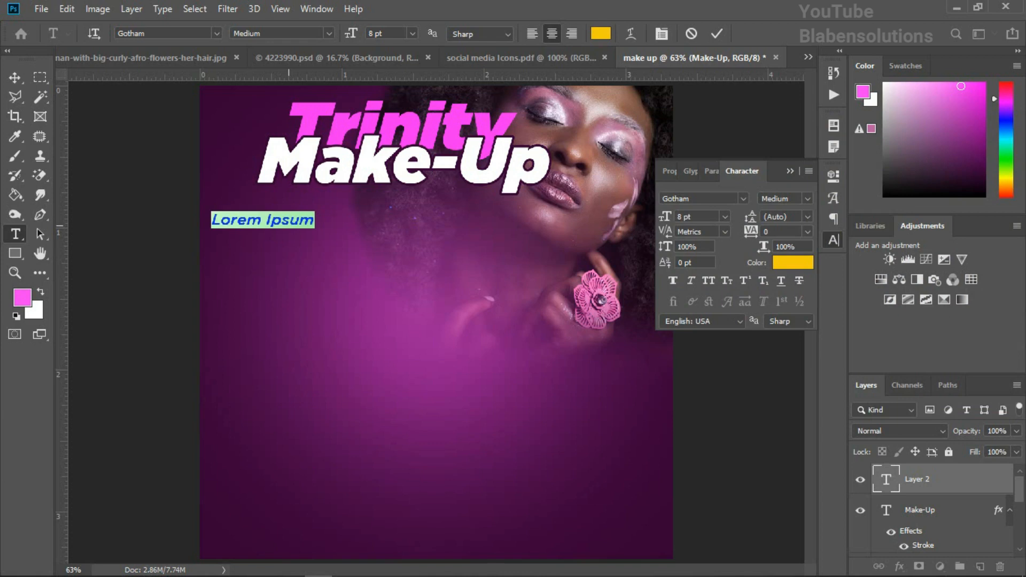
Step: Replace Lorem Ipsum with 'We do Pedicure,Manicure, Bridal Shower, Wig, Wig Fixing,'
{"action": "left_click", "coordinate": [271, 220]}
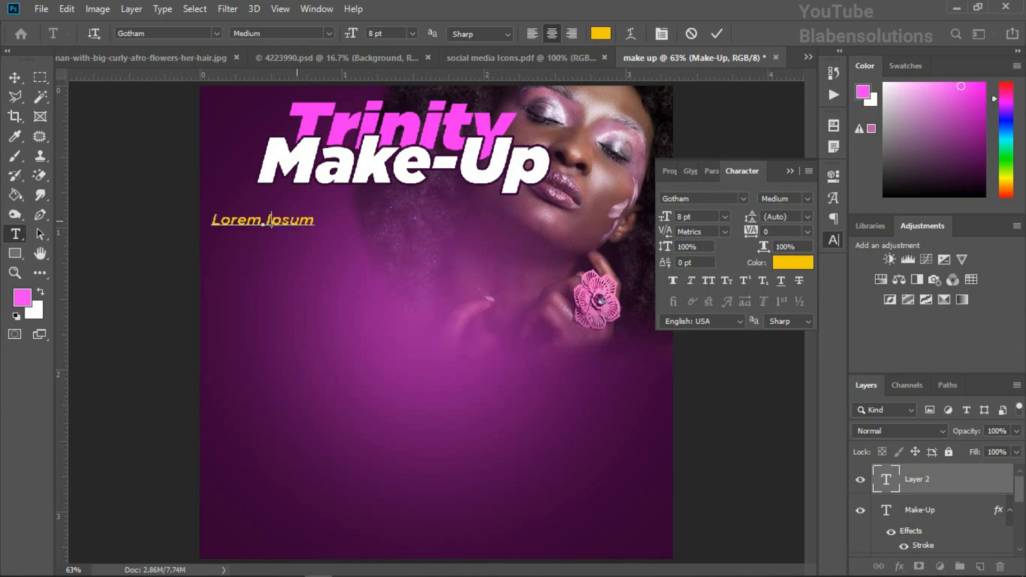
{"action": "key", "text": "ctrl+a"}
{"action": "type", "text": "We do"}
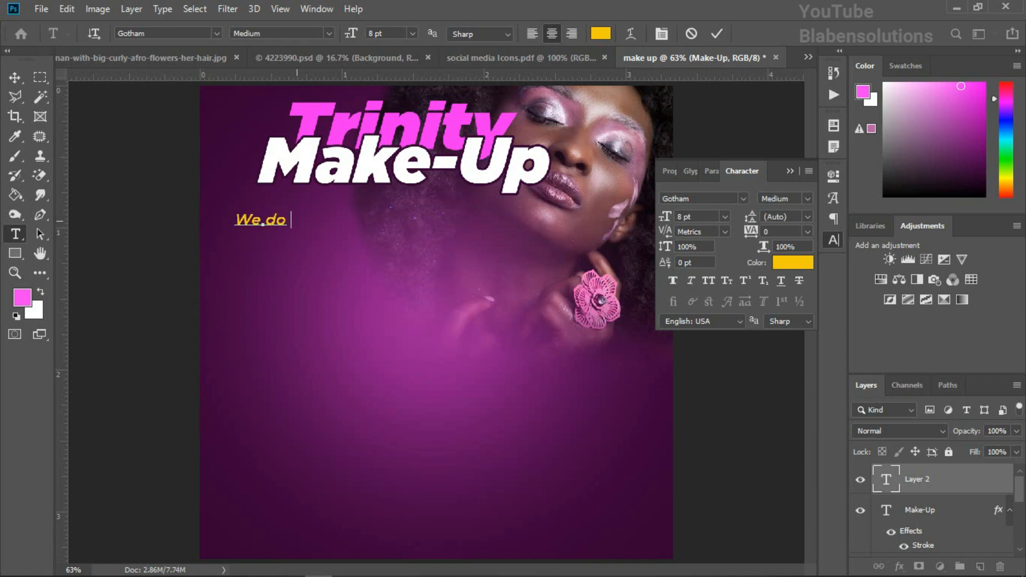
{"action": "type", "text": " Pedicy"}
{"action": "key", "text": "BackSpace"}
{"action": "type", "text": "ure"}
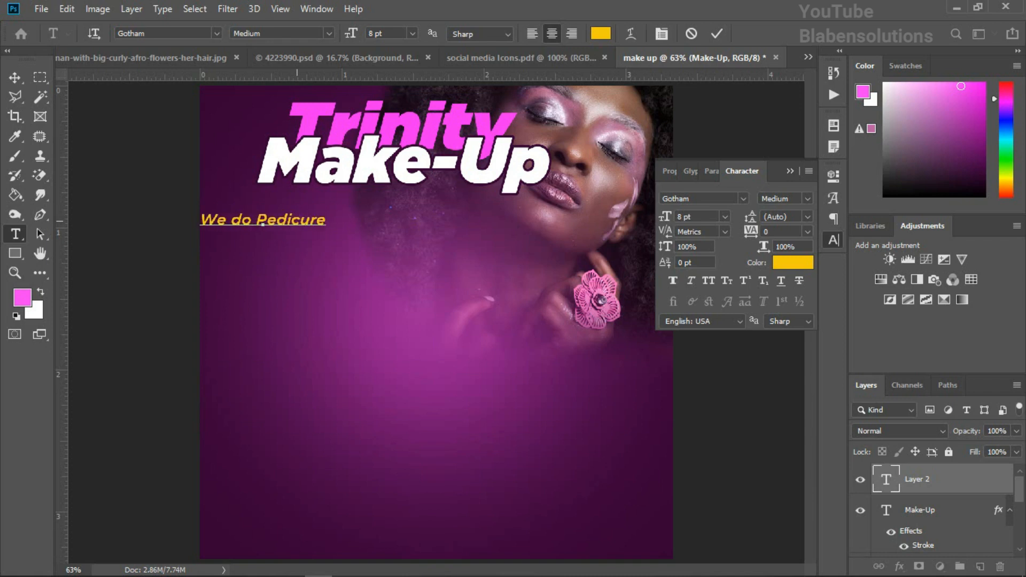
{"action": "type", "text": ","}
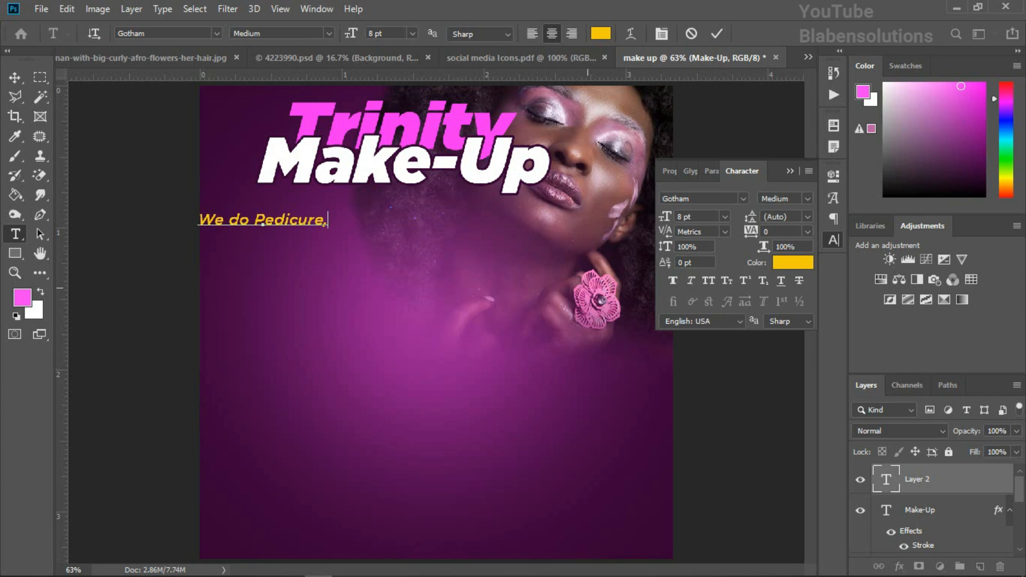
{"action": "type", "text": "Manicy"}
{"action": "type", "text": "e"}
{"action": "key", "text": "BackSpace"}
{"action": "key", "text": "BackSpace"}
{"action": "type", "text": "re"}
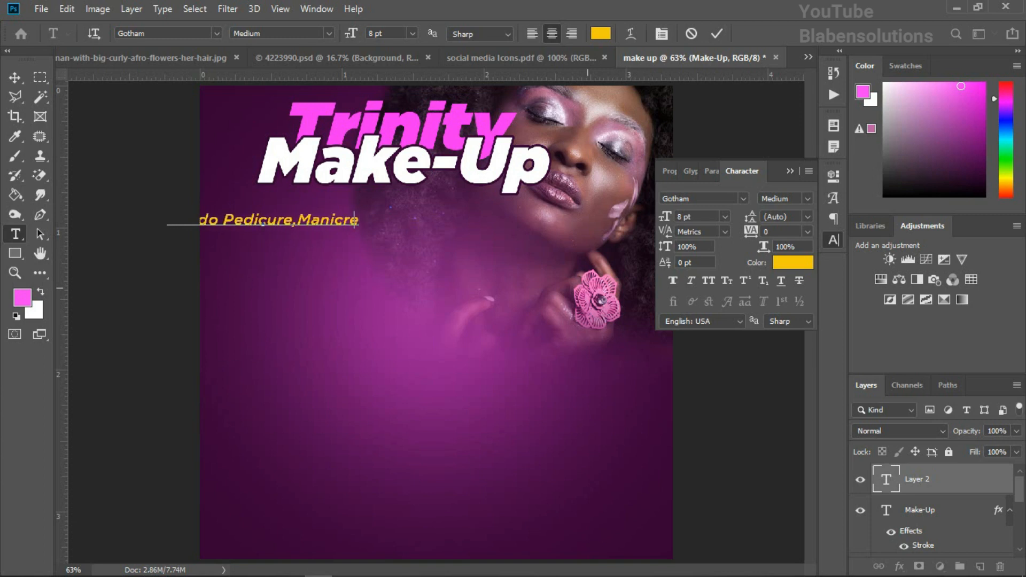
{"action": "key", "text": "BackSpace"}
{"action": "key", "text": "BackSpace"}
{"action": "type", "text": "ure"}
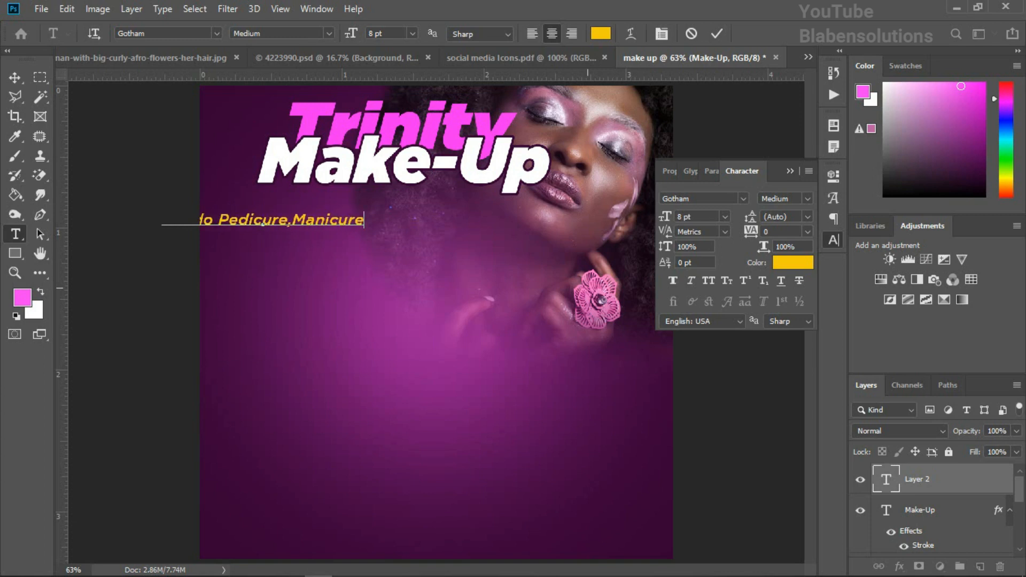
{"action": "type", "text": ", Br"}
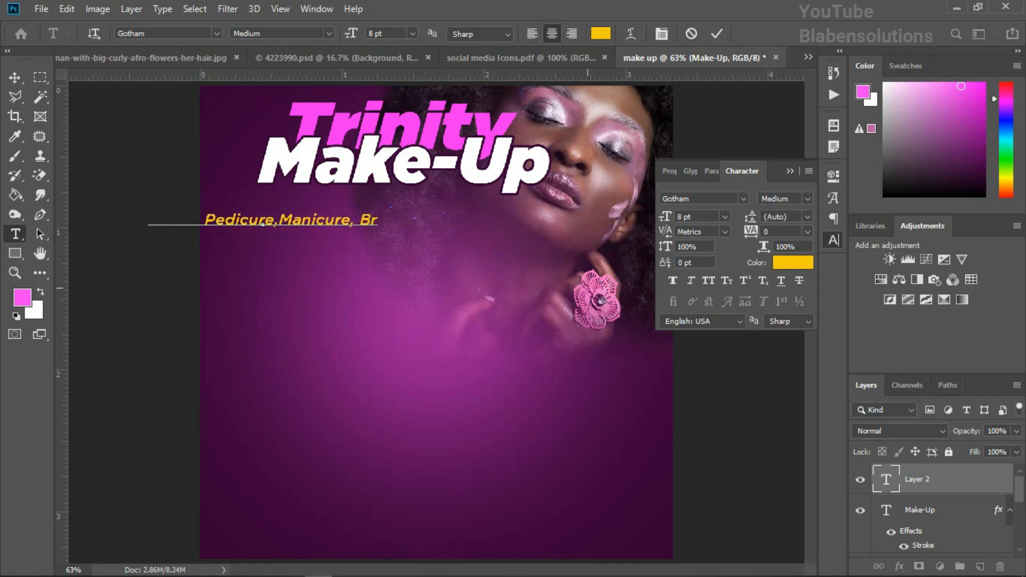
{"action": "type", "text": "idal Show"}
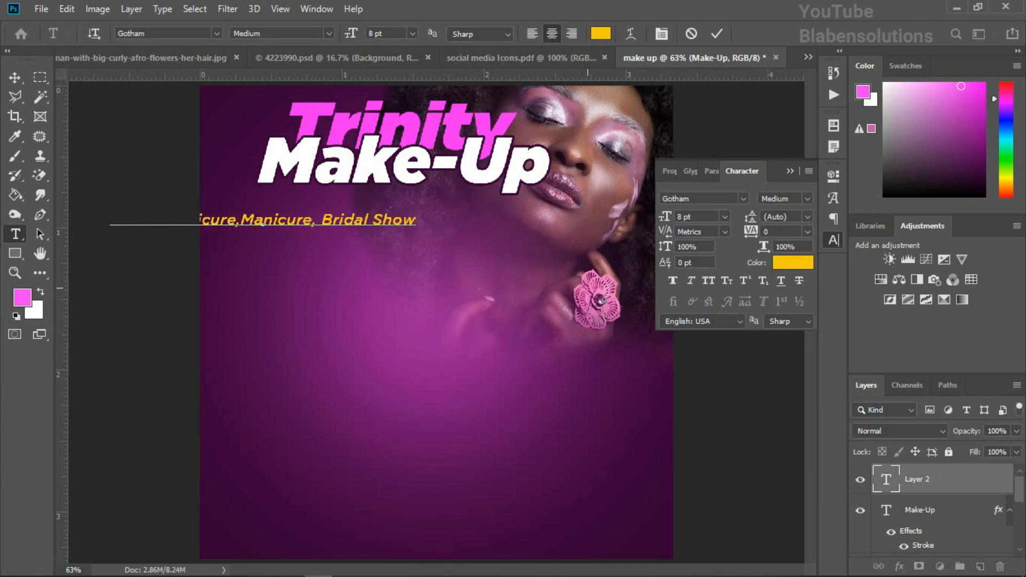
{"action": "type", "text": "er,"}
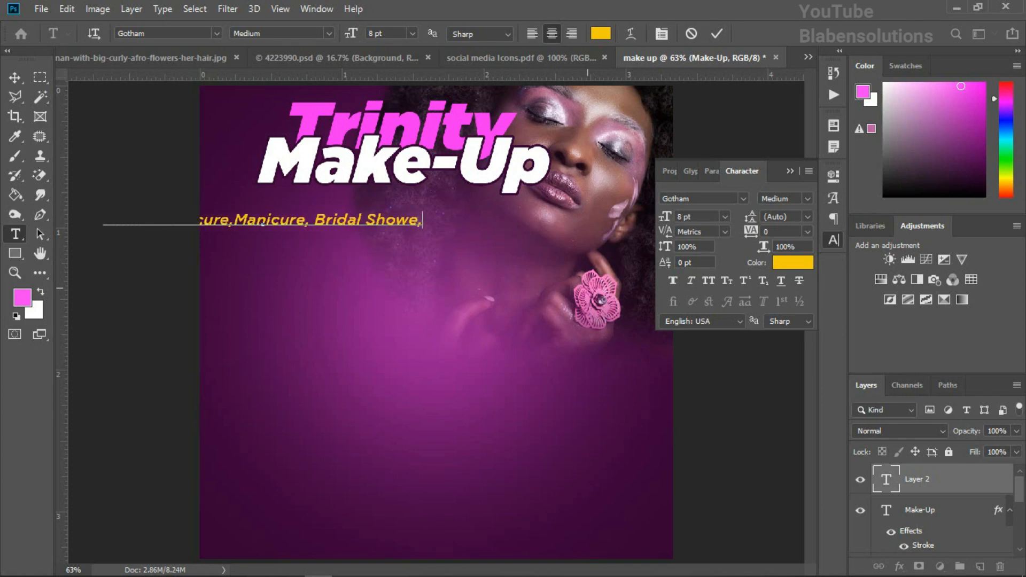
{"action": "type", "text": " Wi"}
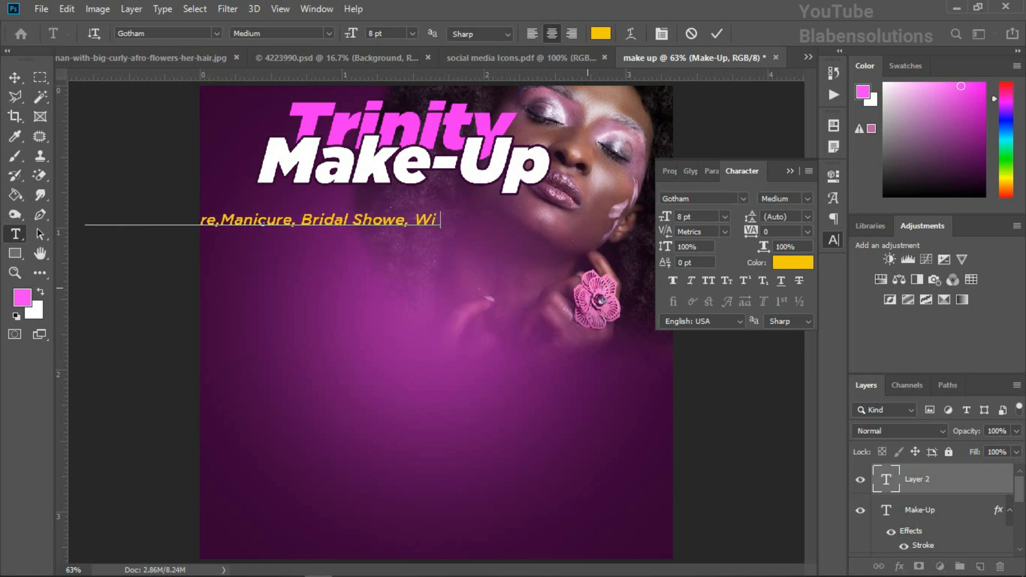
{"action": "type", "text": "g, Wig,"}
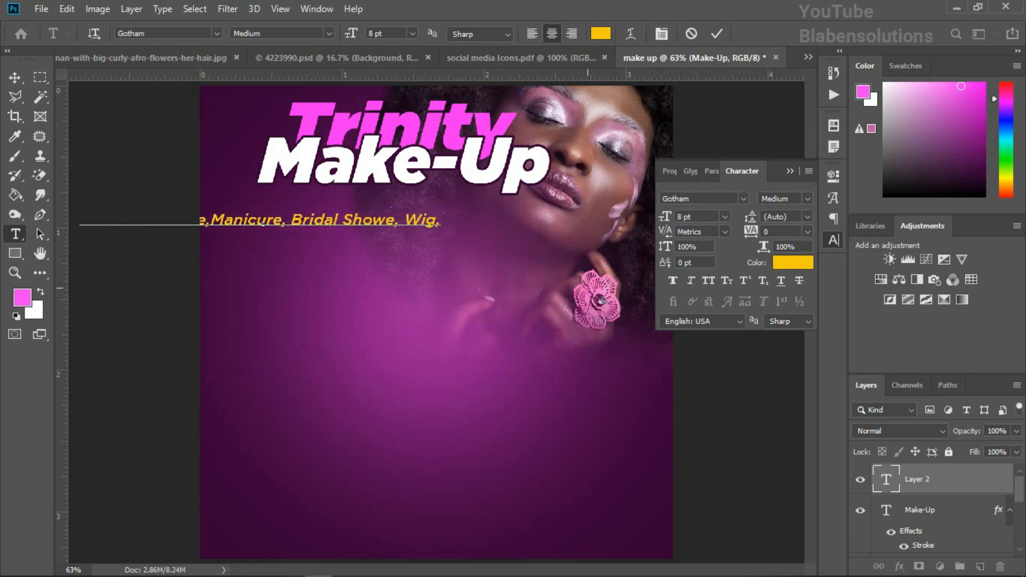
{"action": "type", "text": " Fixing"}
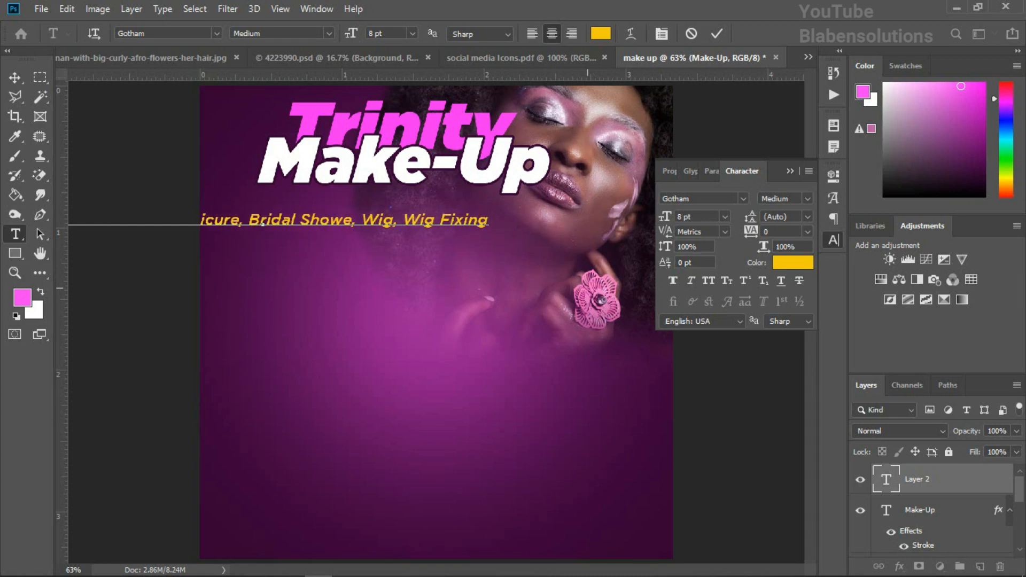
{"action": "type", "text": ", Man"}
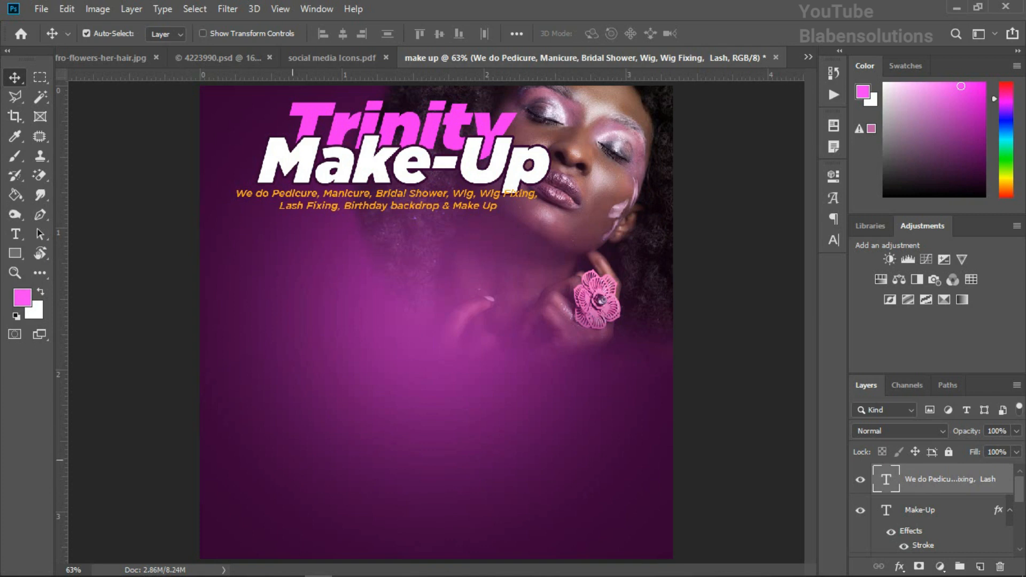
Step: Draw a wide white rectangle band across the bottom of the poster
{"action": "left_click", "coordinate": [15, 254]}
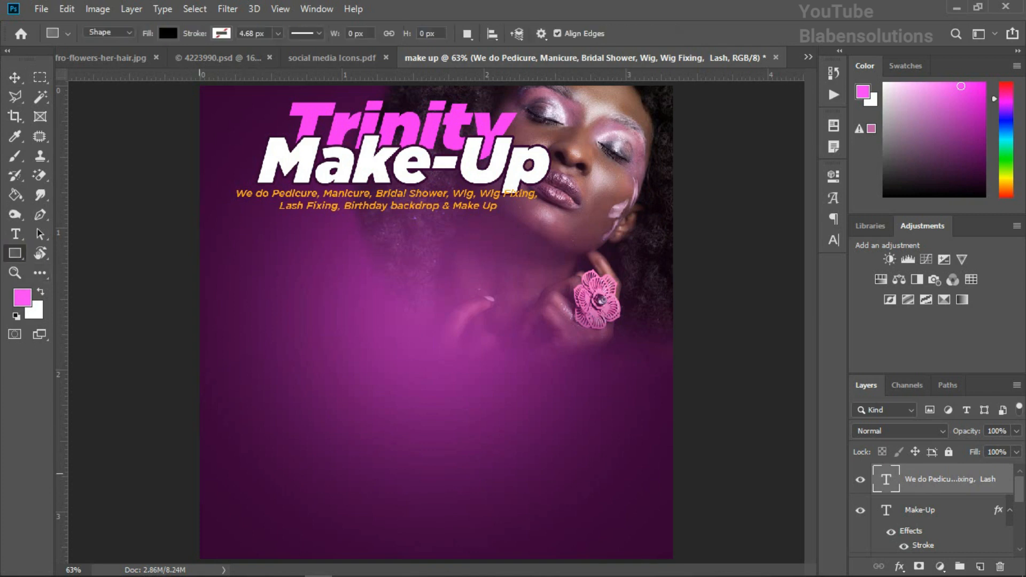
{"action": "left_click_drag", "start_coordinate": [178, 470], "coordinate": [716, 561]}
{"action": "key", "text": "v"}
{"action": "left_click_drag", "start_coordinate": [510, 500], "coordinate": [509, 481]}
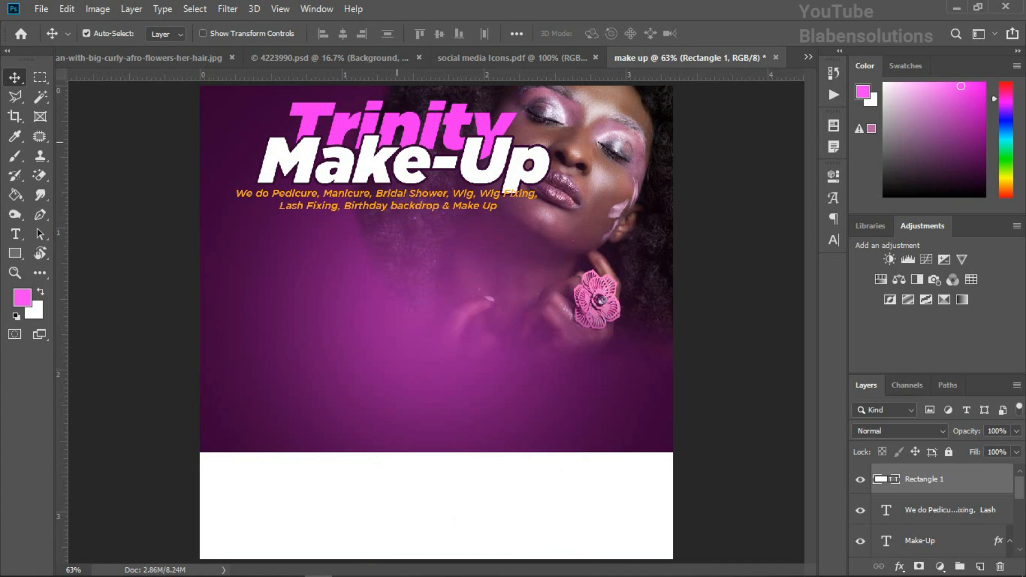
Step: Place a copy of Make-Up on the band and move Rectangle 1 lower in the layer stack
{"action": "left_click", "coordinate": [406, 166]}
{"action": "left_click_drag", "start_coordinate": [410, 166], "coordinate": [409, 500]}
{"action": "left_click", "coordinate": [411, 499]}
{"action": "left_click_drag", "start_coordinate": [954, 481], "coordinate": [953, 520]}
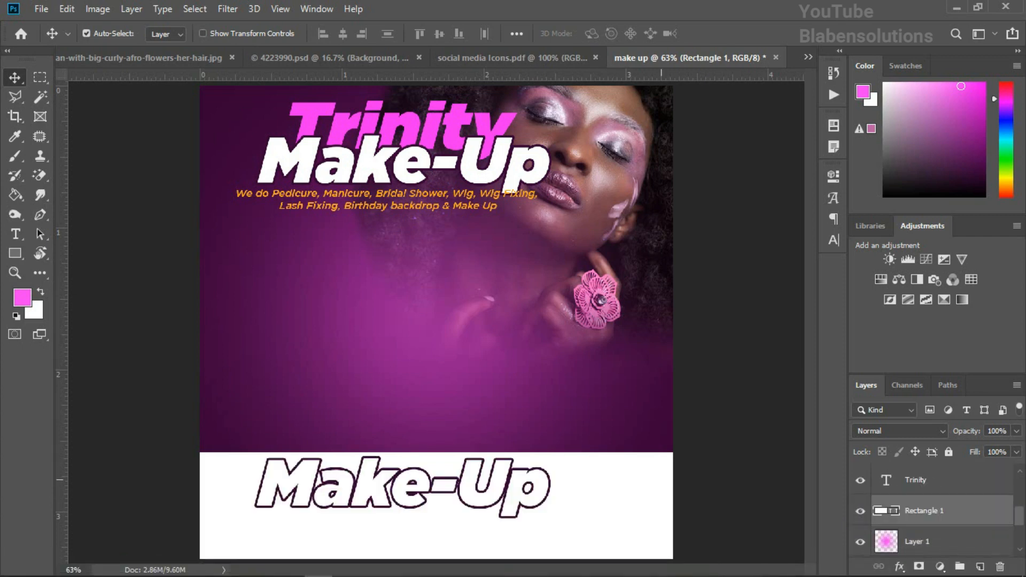
{"action": "left_click_drag", "start_coordinate": [512, 501], "coordinate": [540, 512]}
{"action": "key", "text": "t"}
{"action": "triple_click", "coordinate": [541, 512]}
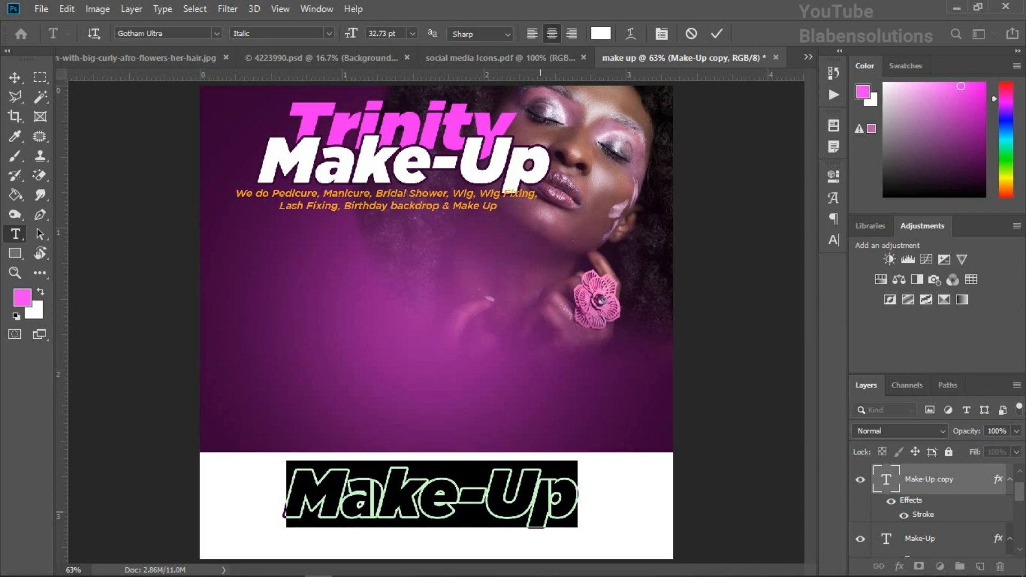
{"action": "left_click", "coordinate": [456, 494]}
{"action": "key", "text": "ctrl+a"}
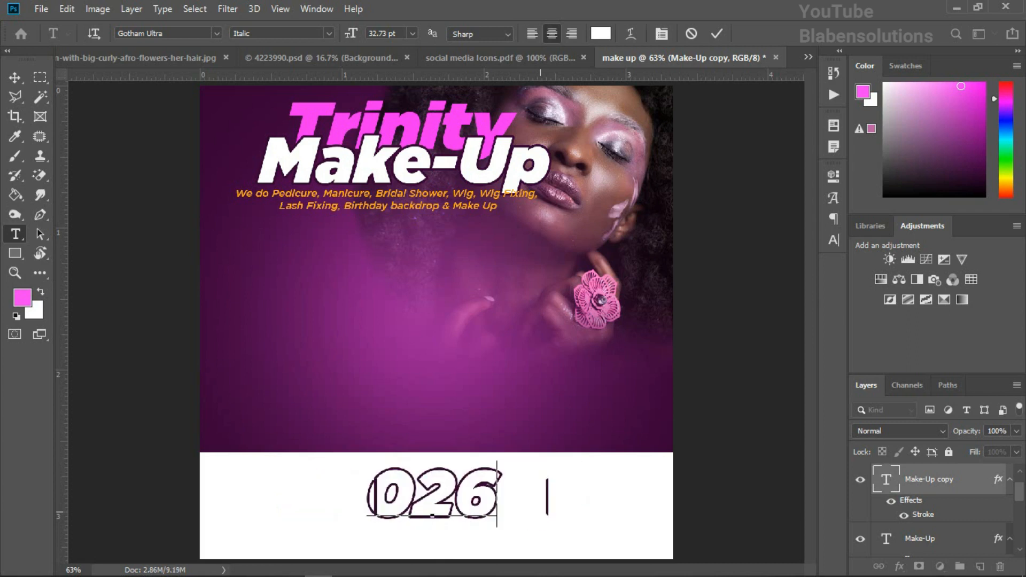
{"action": "key", "text": "ctrl+Return"}
{"action": "key", "text": "v"}
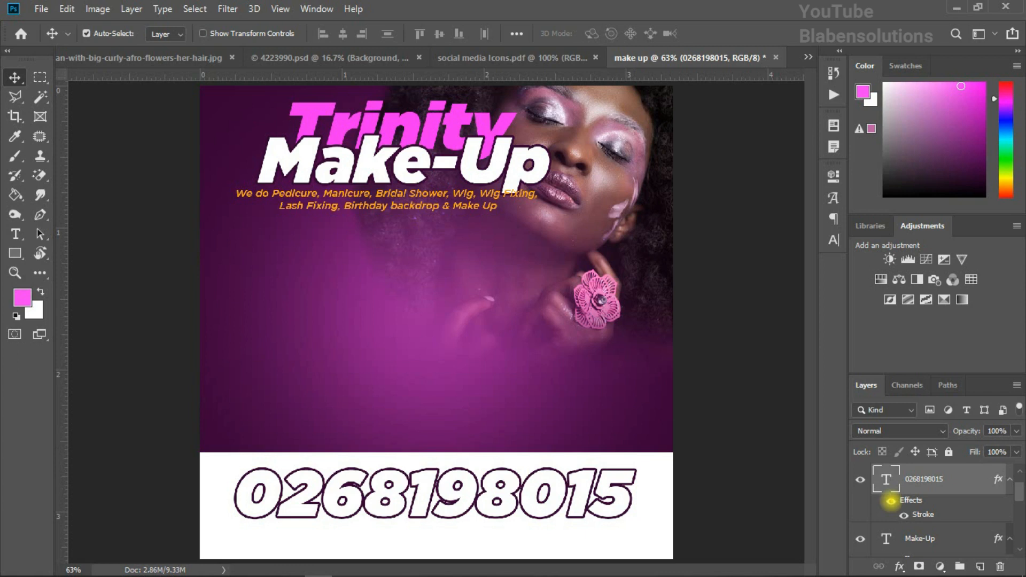
Step: Hide the number's stroke, colour it dark purple #360136, and lower it in the band
{"action": "left_click", "coordinate": [891, 501]}
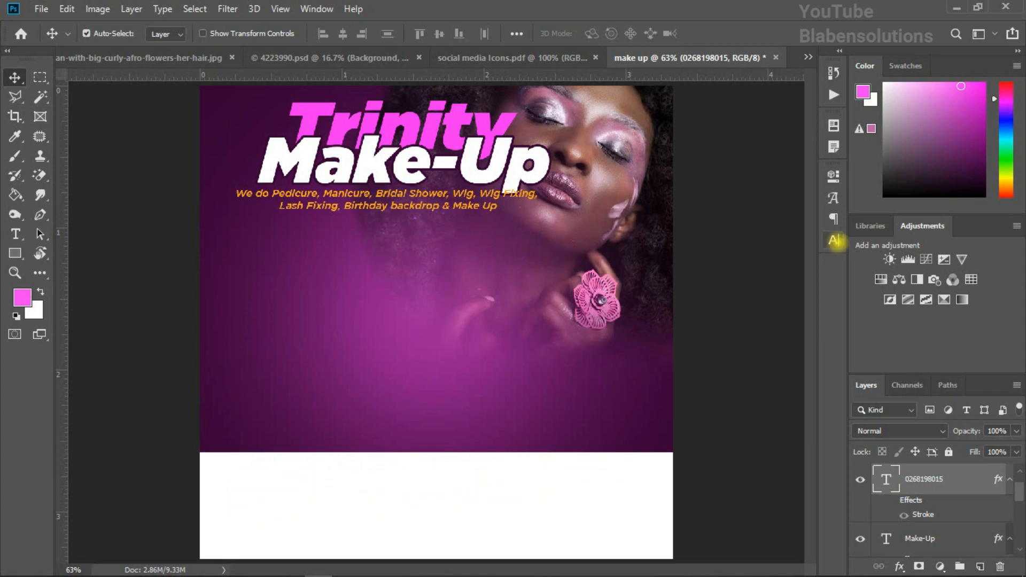
{"action": "left_click", "coordinate": [834, 240]}
{"action": "left_click", "coordinate": [791, 262]}
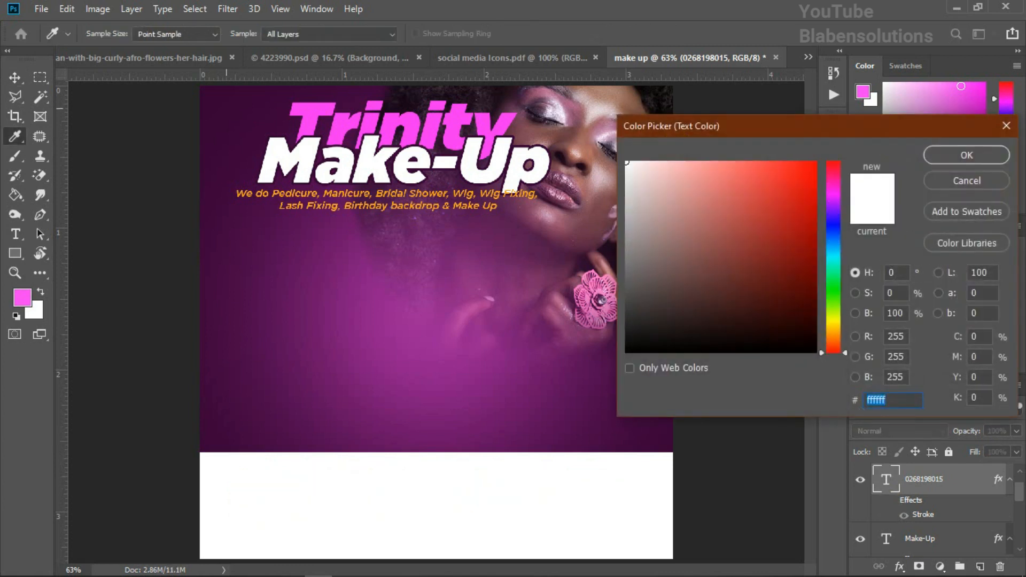
{"action": "left_click", "coordinate": [225, 103]}
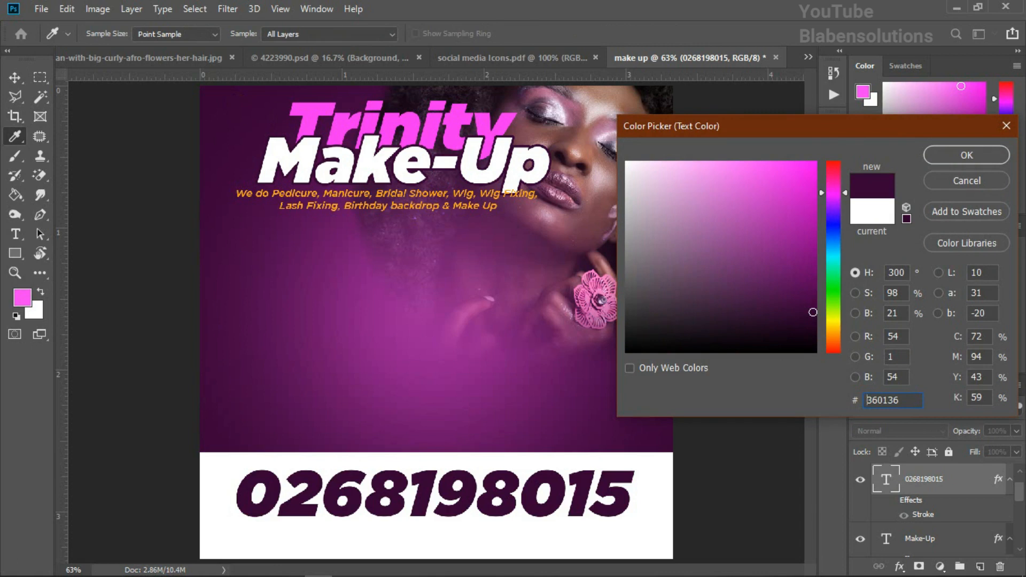
{"action": "left_click", "coordinate": [967, 155]}
{"action": "left_click_drag", "start_coordinate": [608, 484], "coordinate": [607, 513]}
Step: Copy the services list onto the white band and colour the copy pink #ec137e
{"action": "left_click", "coordinate": [462, 206]}
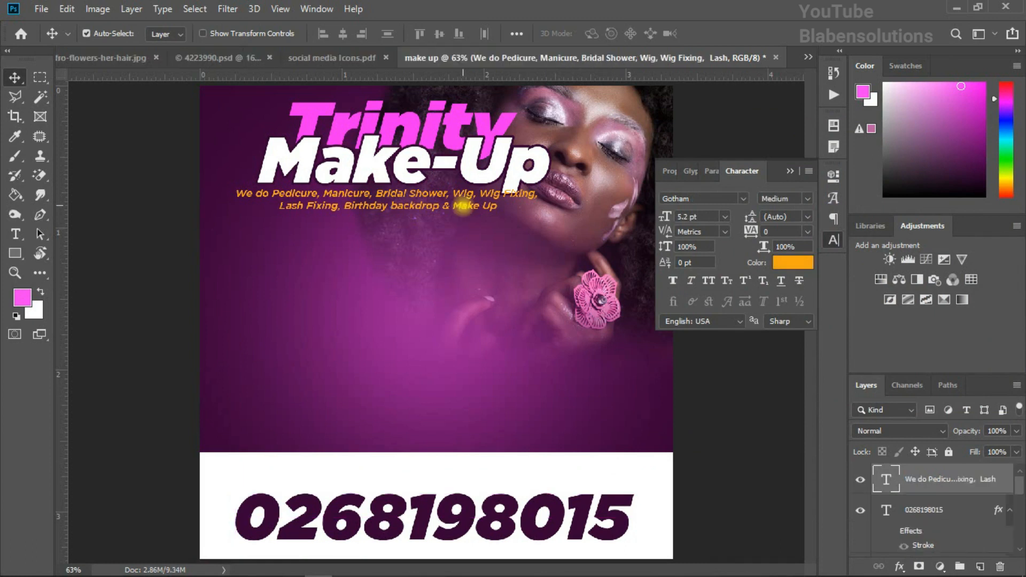
{"action": "left_click_drag", "start_coordinate": [462, 205], "coordinate": [502, 488]}
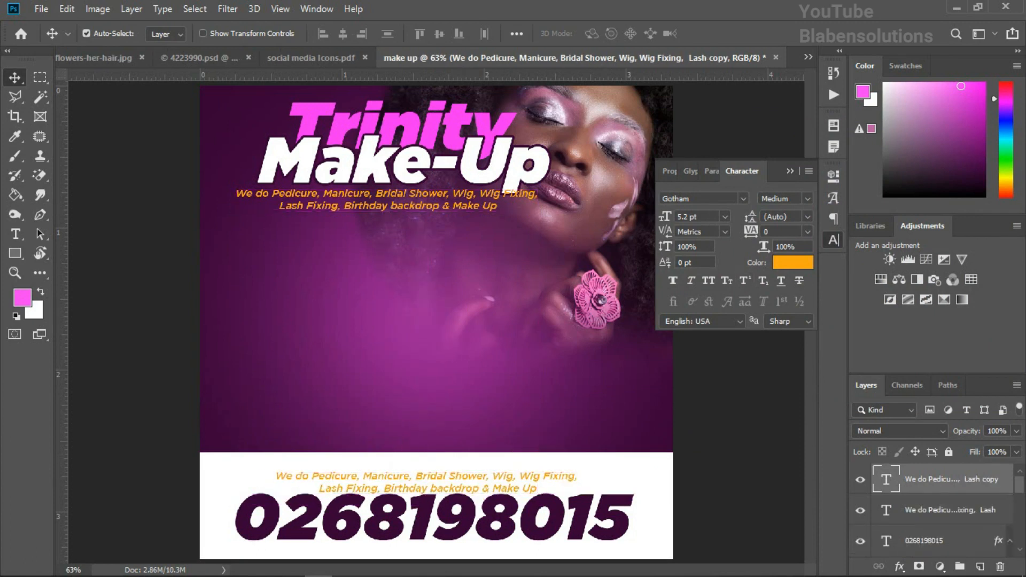
{"action": "left_click", "coordinate": [793, 262]}
{"action": "left_click", "coordinate": [453, 118]}
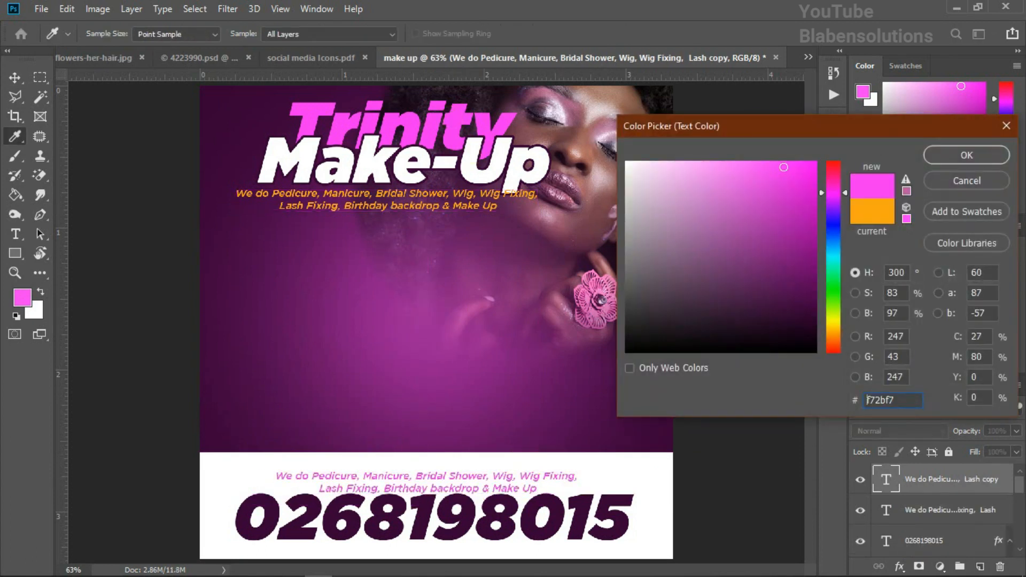
{"action": "double_click", "coordinate": [892, 400]}
{"action": "type", "text": "ec137e"}
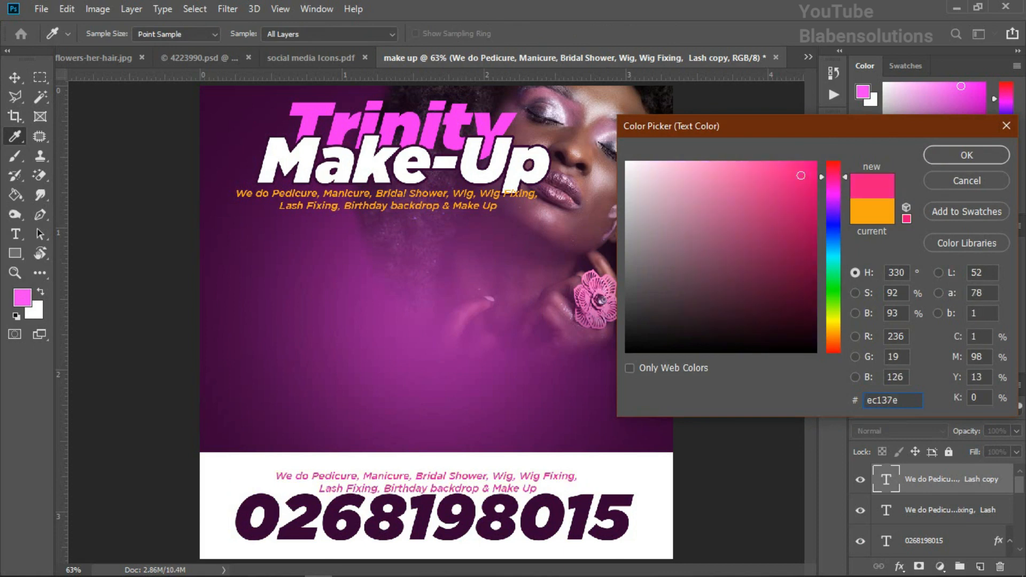
{"action": "left_click", "coordinate": [964, 155]}
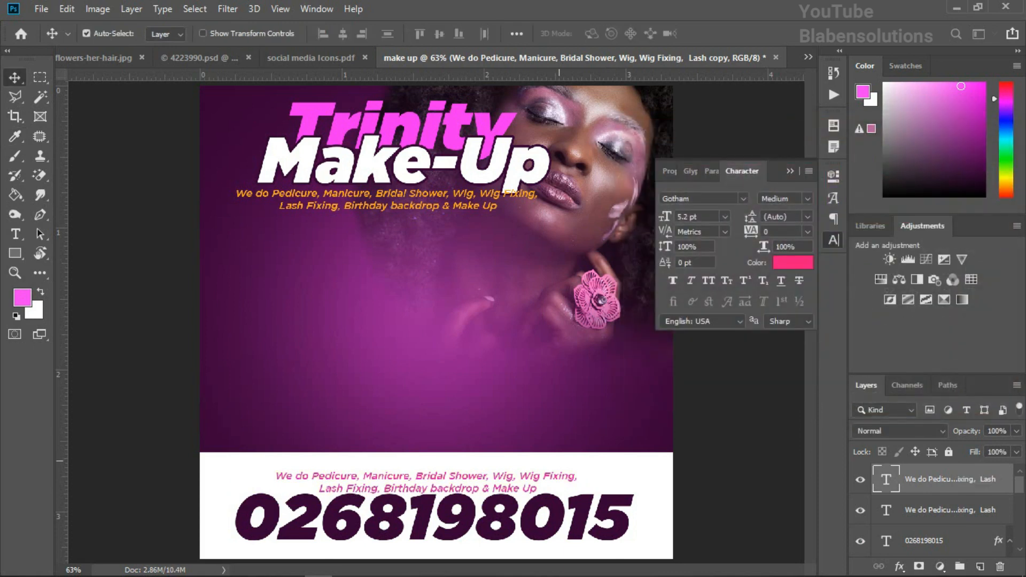
Step: Change the copied line to 'What's app Only' and move it toward the left
{"action": "key", "text": "t"}
{"action": "left_click", "coordinate": [434, 476]}
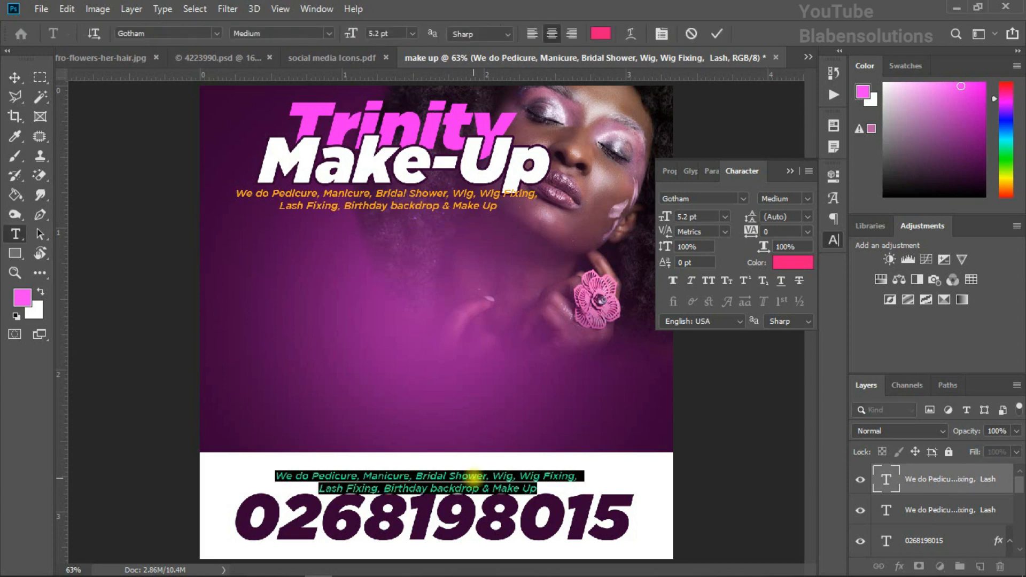
{"action": "key", "text": "ctrl+a"}
{"action": "type", "text": "What'"}
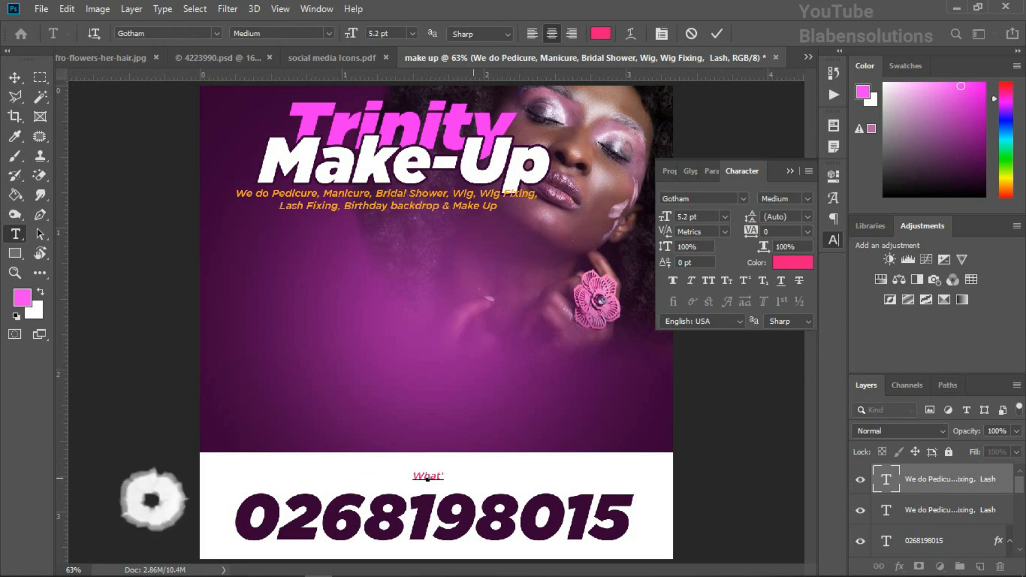
{"action": "type", "text": "s "}
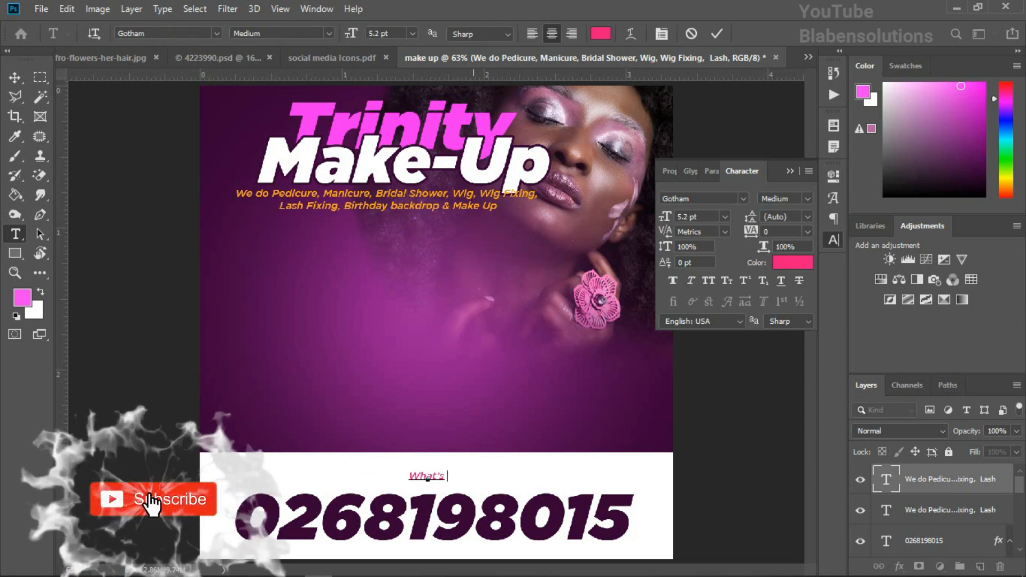
{"action": "type", "text": "app "}
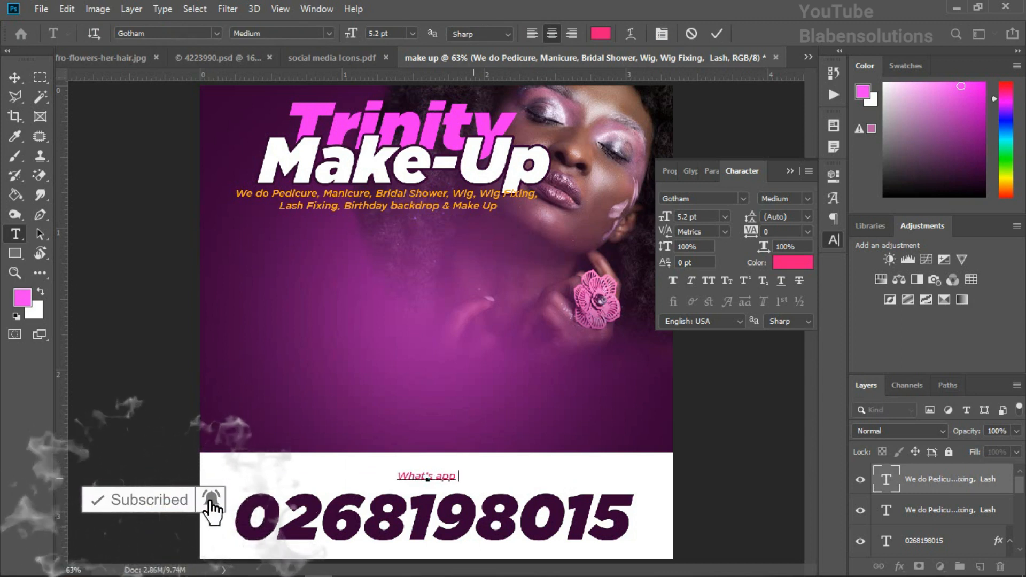
{"action": "type", "text": "On"}
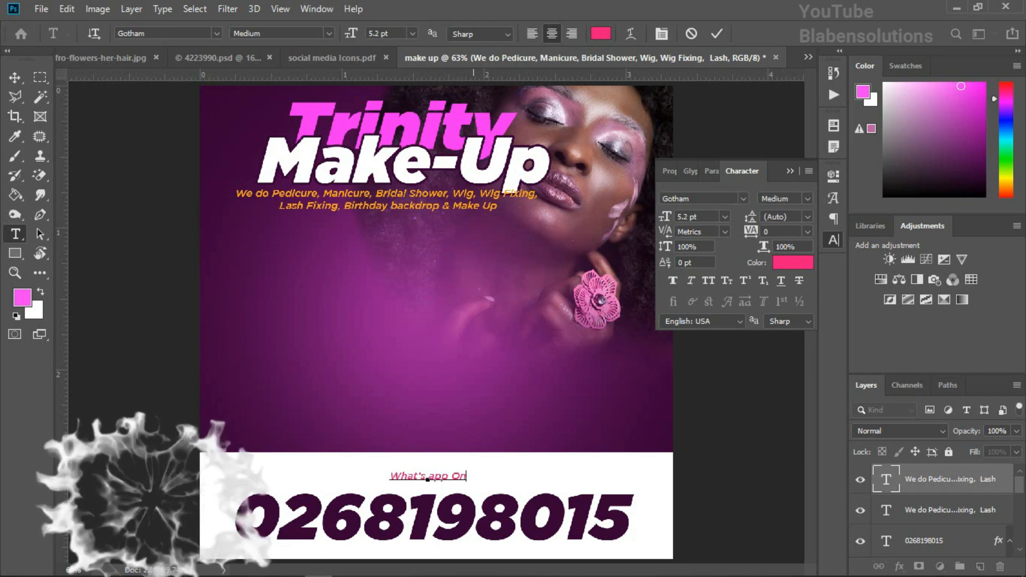
{"action": "type", "text": "ly"}
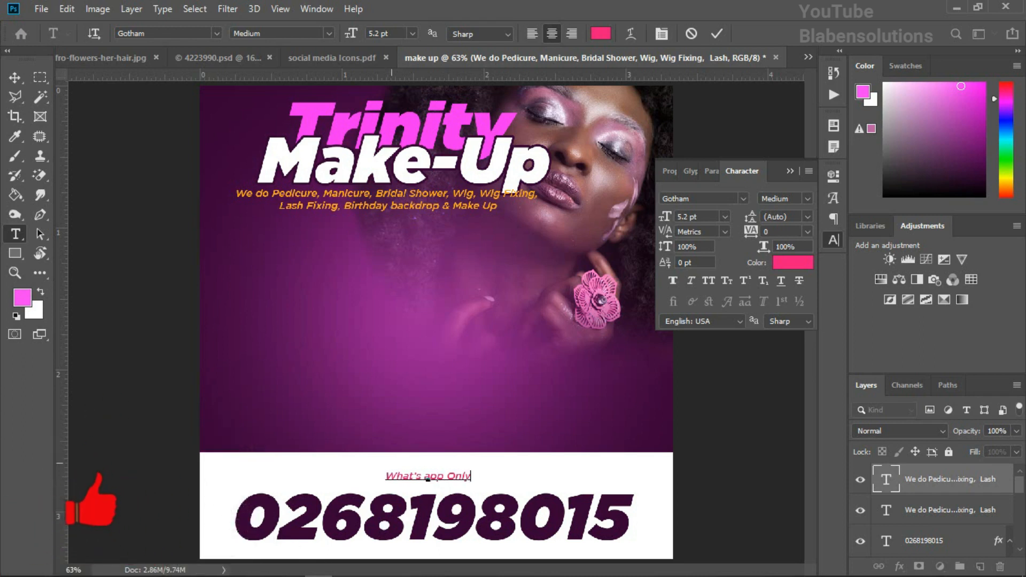
{"action": "left_click", "coordinate": [14, 78]}
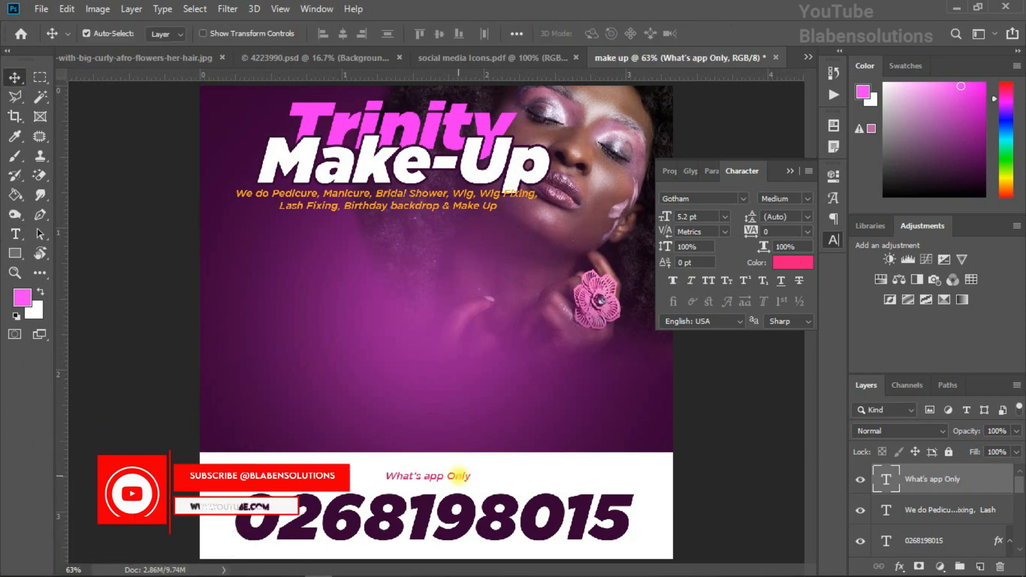
{"action": "left_click_drag", "start_coordinate": [427, 476], "coordinate": [325, 484]}
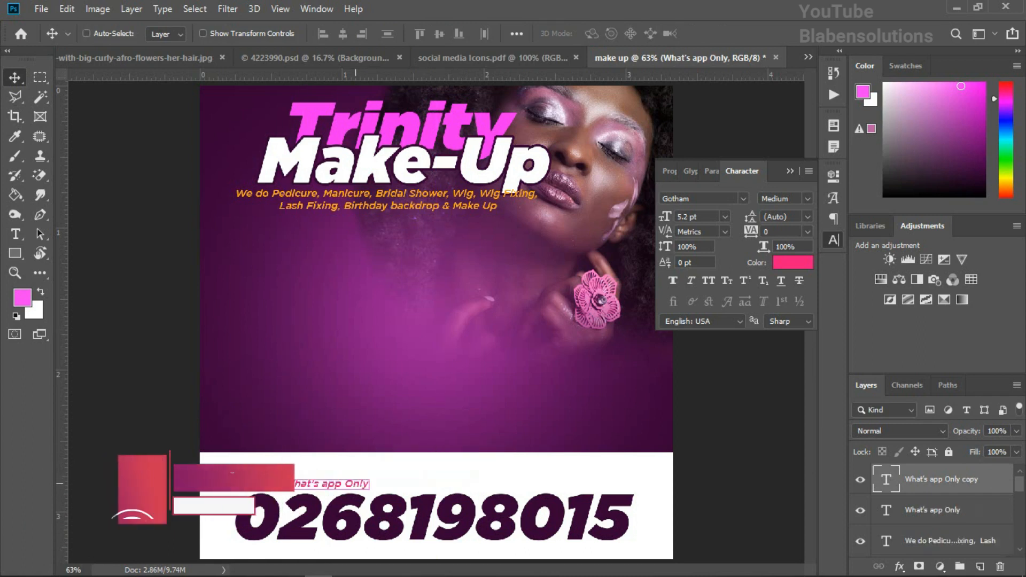
Step: Duplicate the label to the right of the white band, replace its text with the business's social media handle, then bring up the social media icons document
{"action": "left_click_drag", "start_coordinate": [357, 484], "coordinate": [588, 485]}
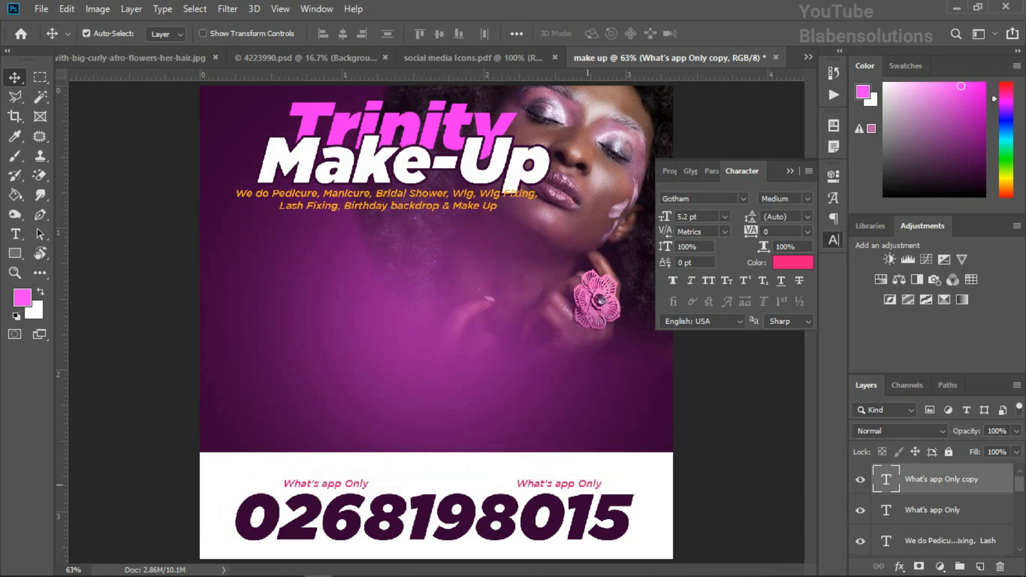
{"action": "double_click", "coordinate": [588, 484]}
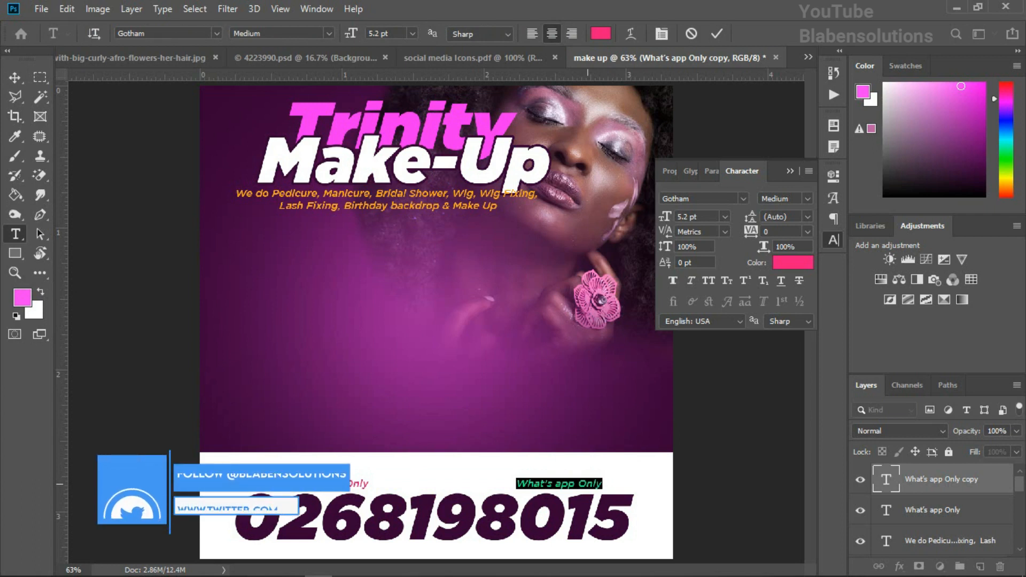
{"action": "left_click", "coordinate": [561, 484]}
{"action": "key", "text": "ctrl+a"}
{"action": "type", "text": "Tri"}
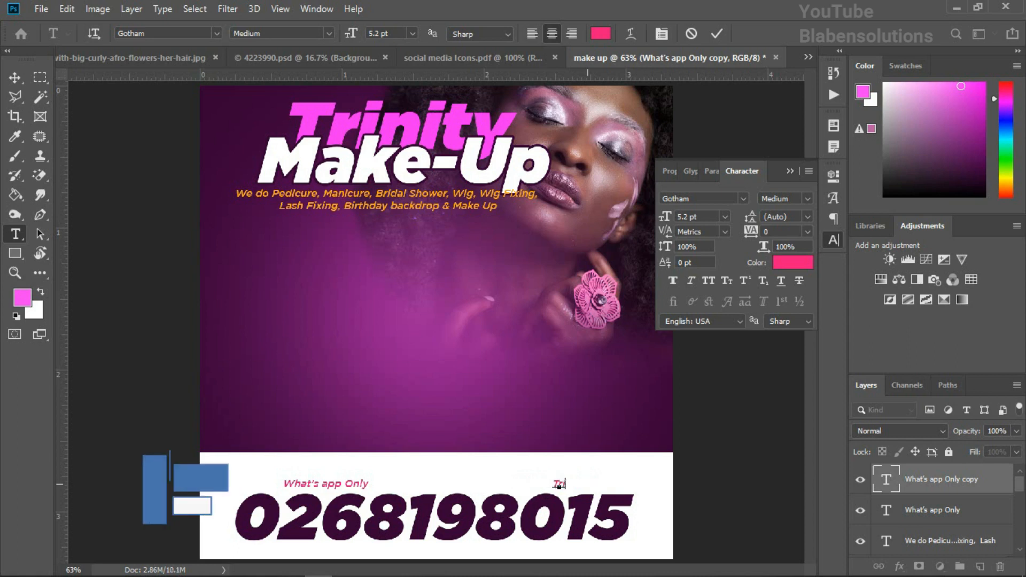
{"action": "type", "text": "nity_"}
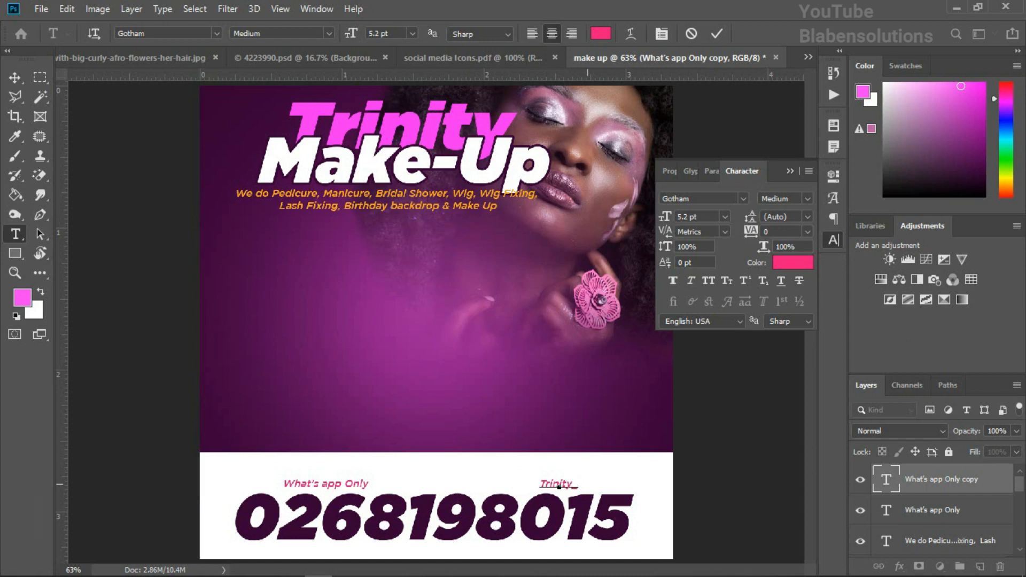
{"action": "type", "text": "Ma"}
{"action": "type", "text": "keup22"}
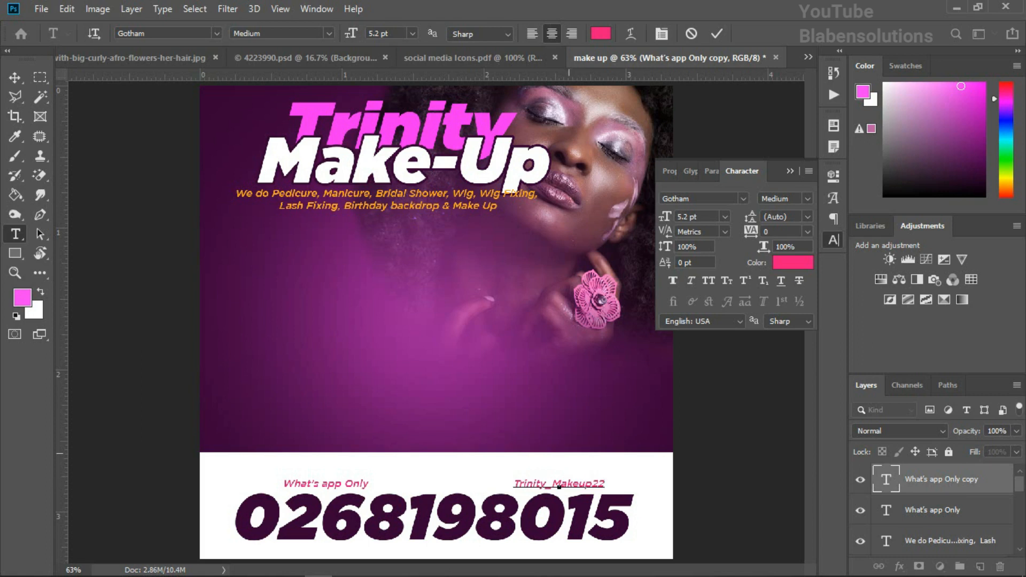
{"action": "left_click", "coordinate": [15, 77]}
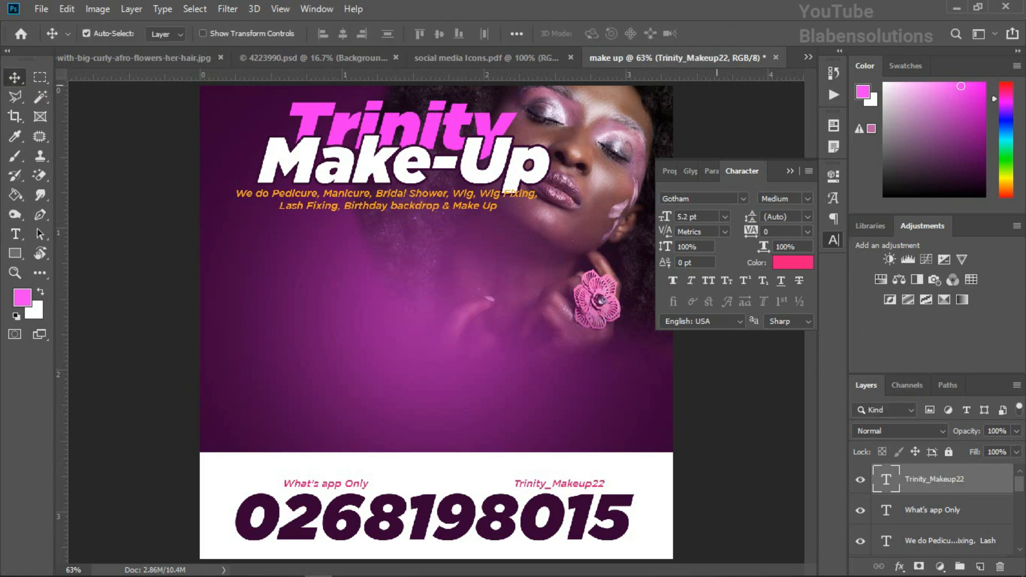
{"action": "left_click", "coordinate": [497, 57]}
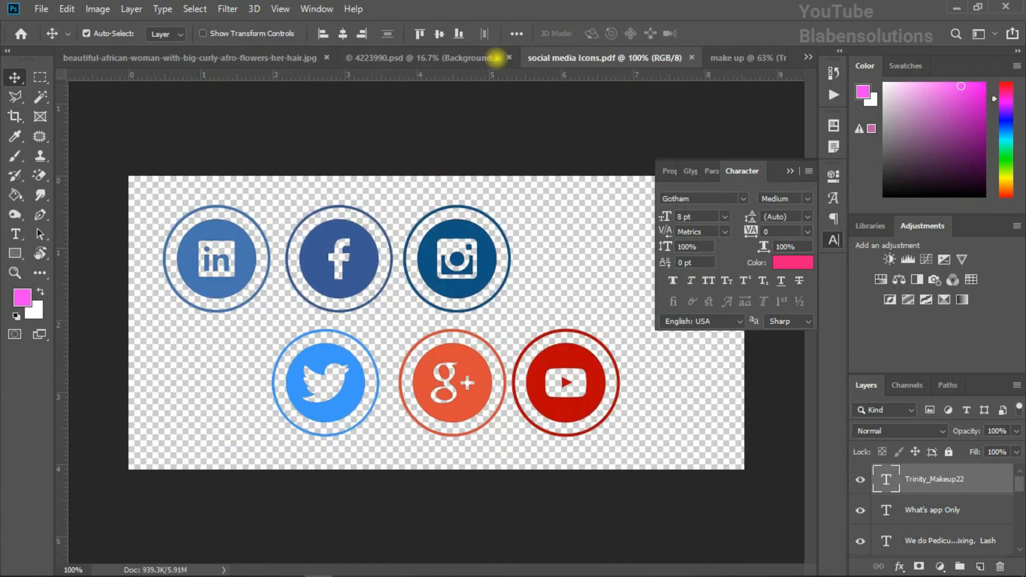
Step: Bring the Facebook and Instagram icons onto the poster and give Facebook a #e80f8f Color Overlay
{"action": "left_click_drag", "start_coordinate": [281, 194], "coordinate": [436, 322]}
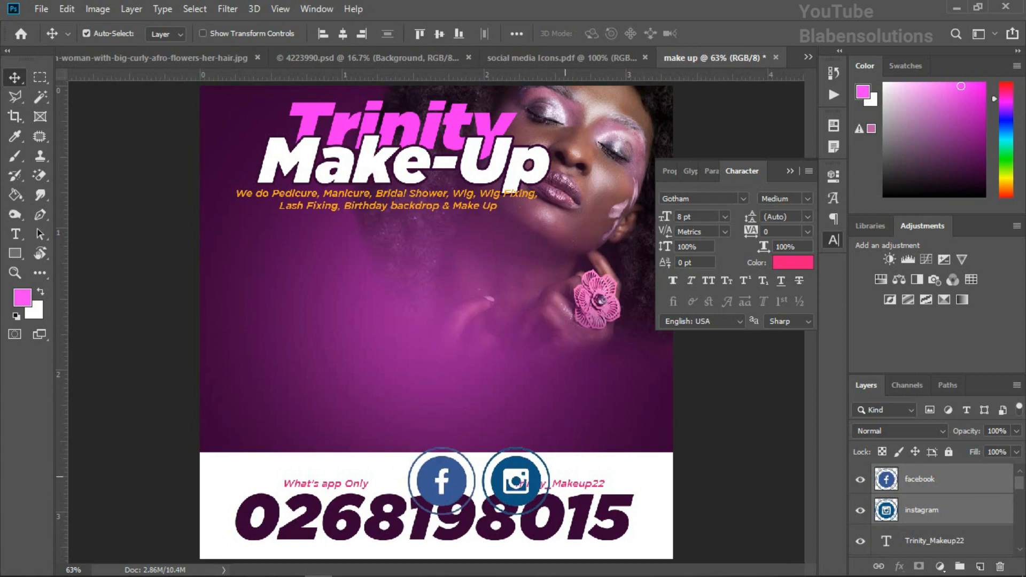
{"action": "left_click", "coordinate": [940, 473]}
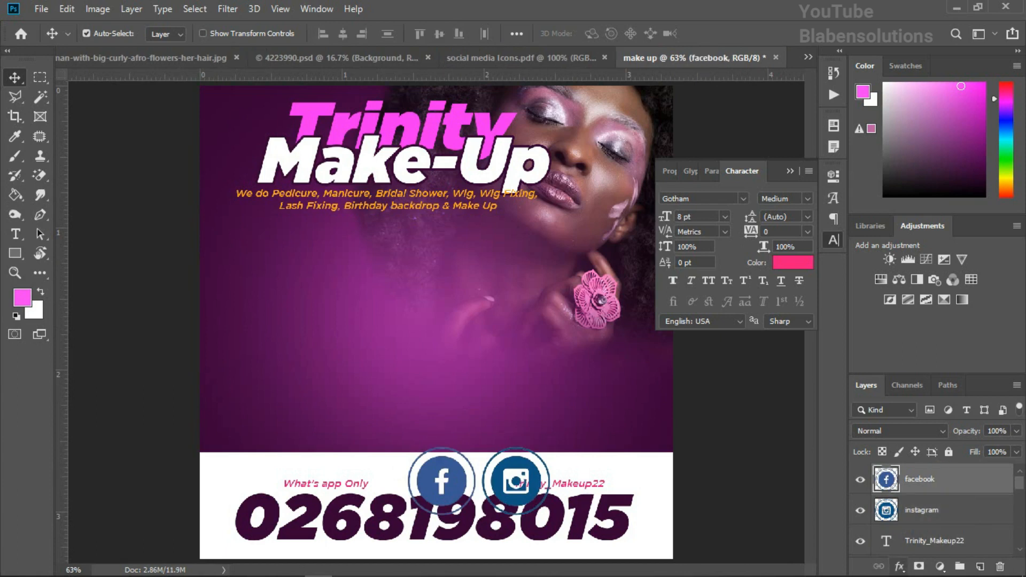
{"action": "left_click", "coordinate": [900, 565]}
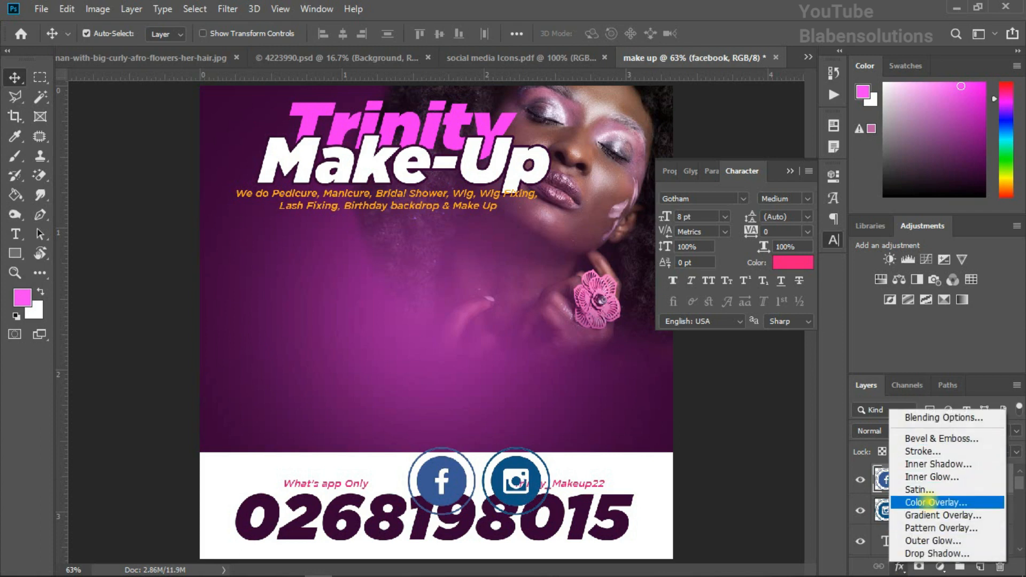
{"action": "left_click", "coordinate": [935, 503]}
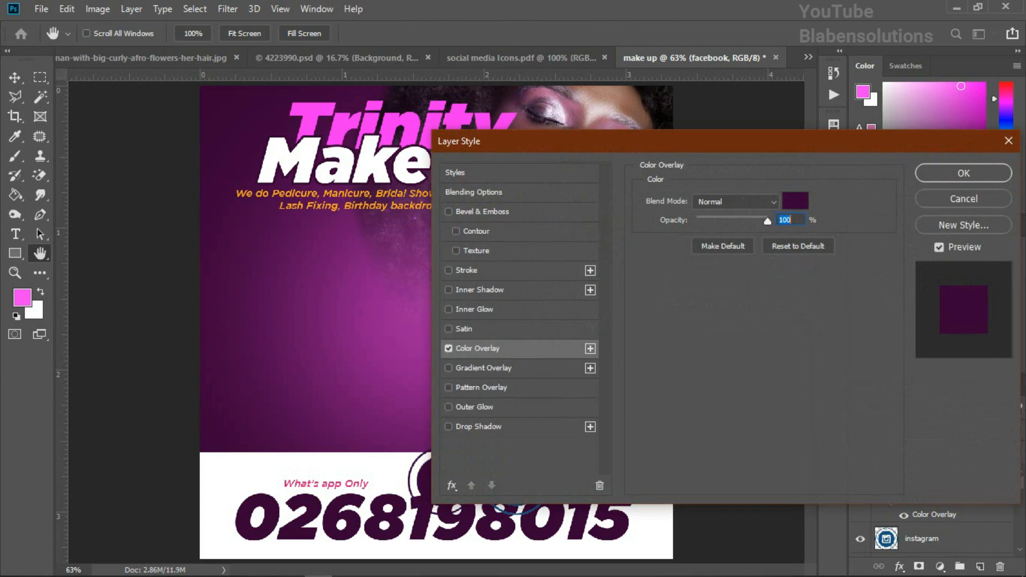
{"action": "left_click_drag", "start_coordinate": [753, 139], "coordinate": [849, 93]}
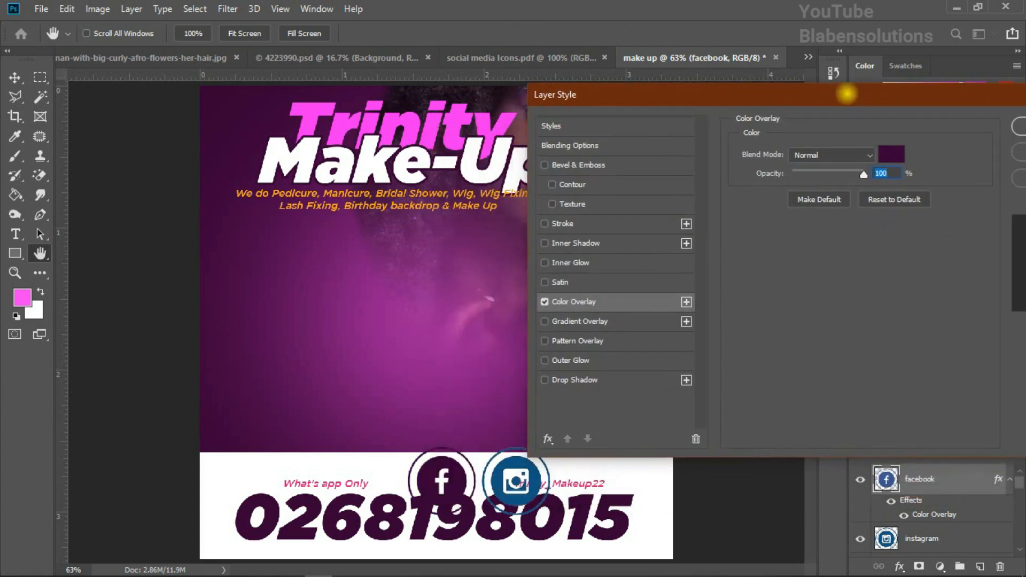
{"action": "left_click", "coordinate": [892, 154]}
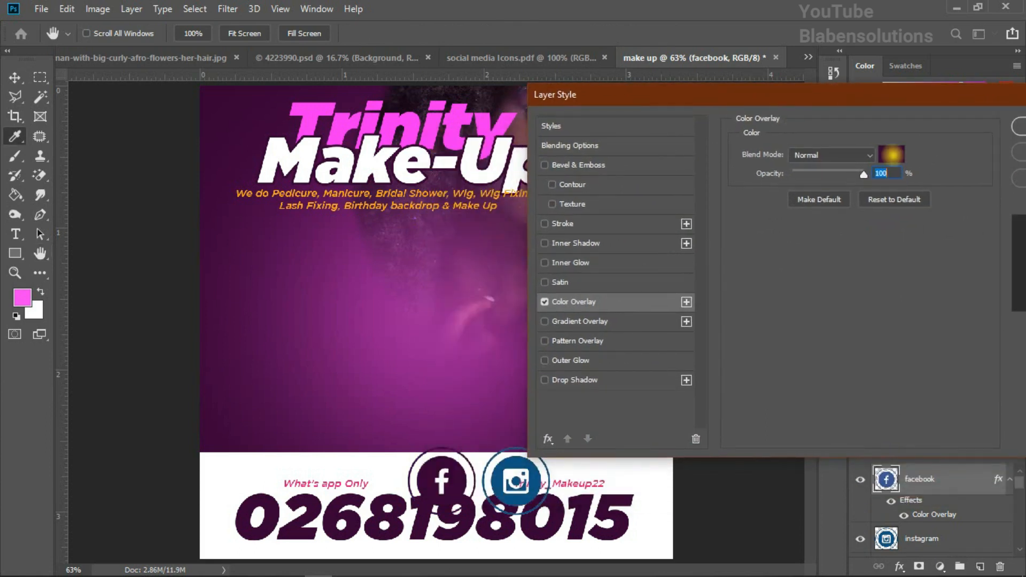
{"action": "left_click", "coordinate": [454, 126]}
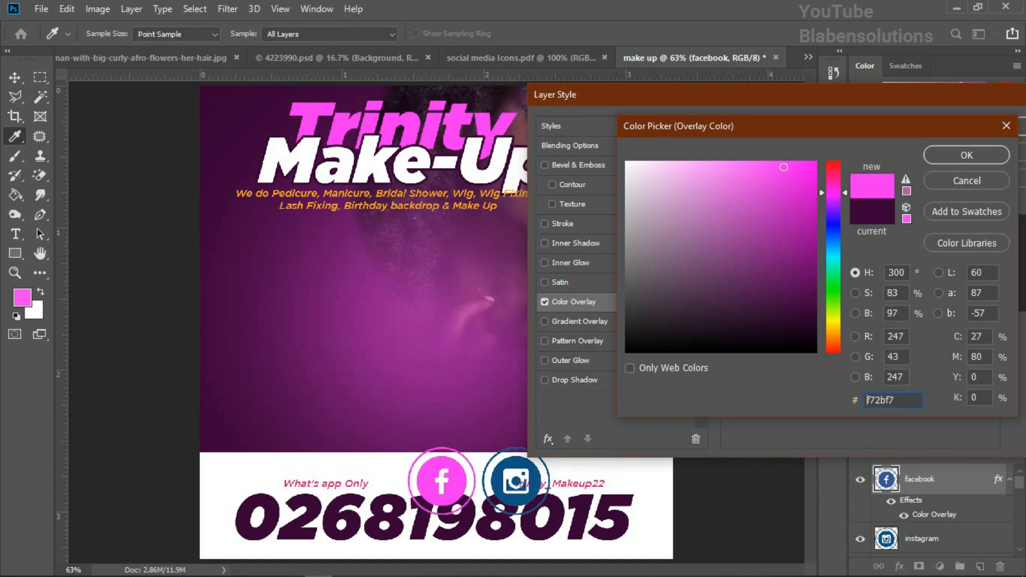
{"action": "left_click_drag", "start_coordinate": [834, 193], "coordinate": [834, 180]}
{"action": "left_click", "coordinate": [804, 179]}
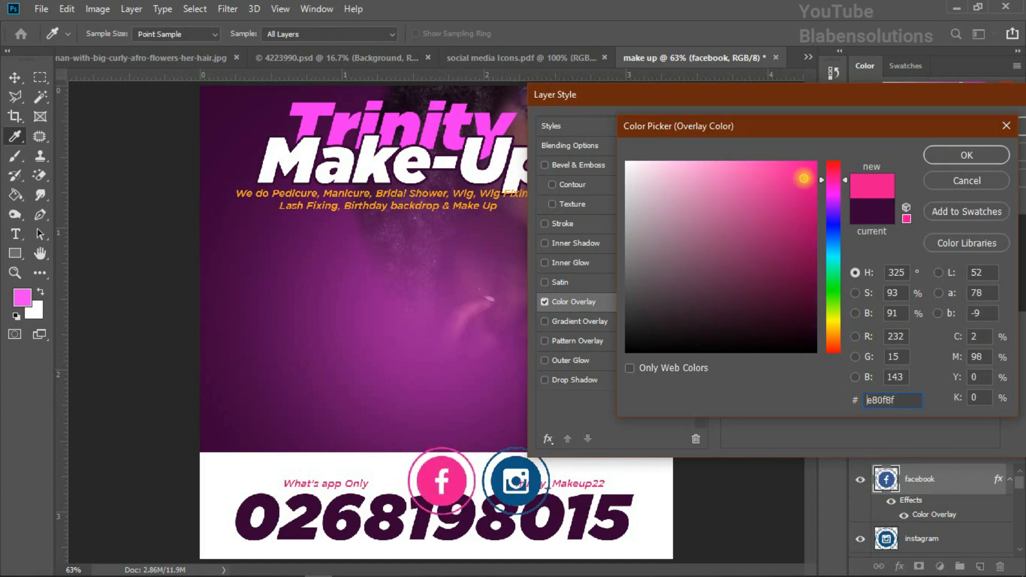
{"action": "left_click", "coordinate": [951, 150]}
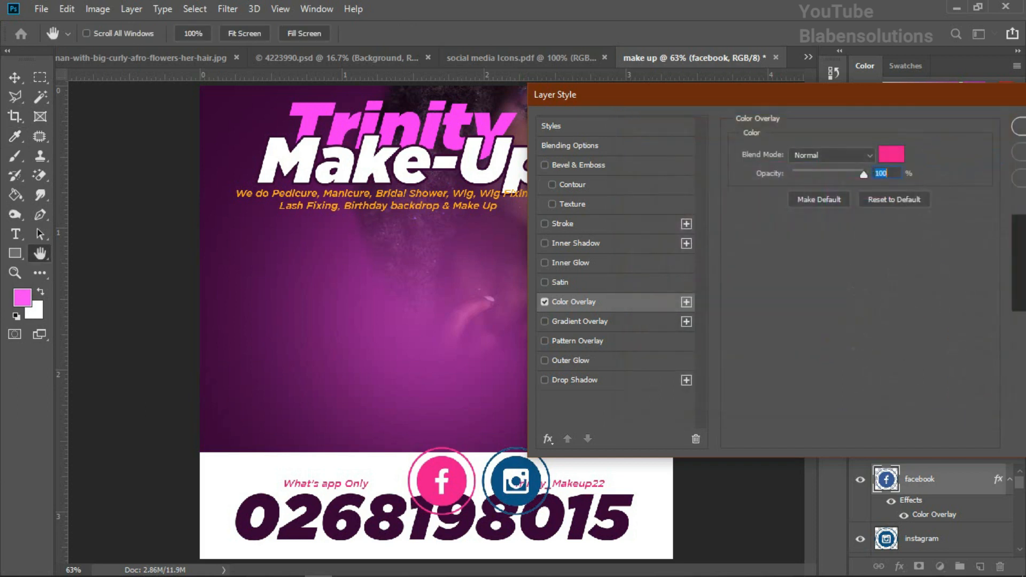
{"action": "key", "text": "Return"}
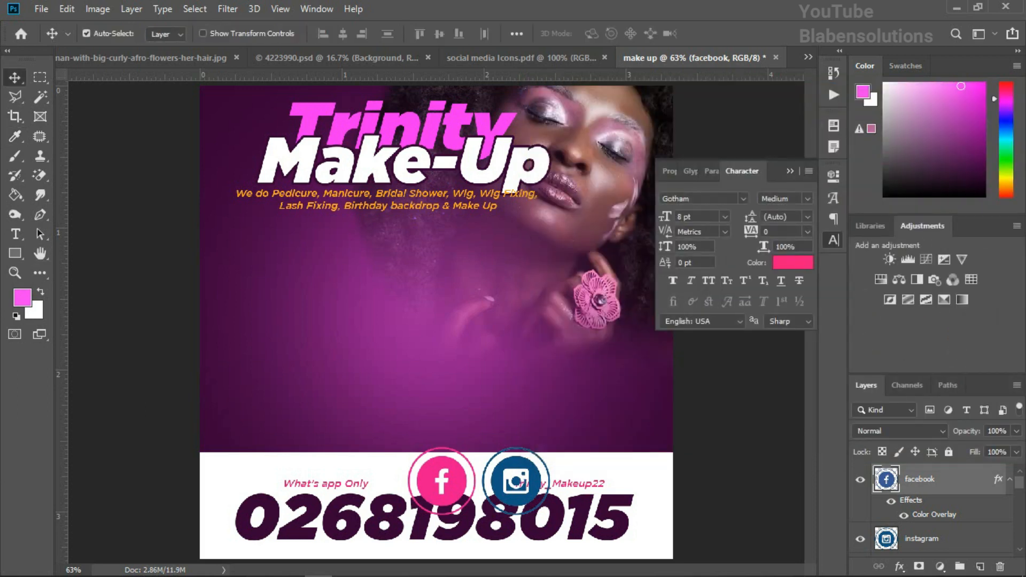
Step: Copy the Facebook icon's pink layer style onto the Instagram icon
{"action": "left_click", "coordinate": [941, 477]}
{"action": "right_click", "coordinate": [940, 478]}
{"action": "left_click", "coordinate": [800, 345]}
{"action": "left_click", "coordinate": [948, 533]}
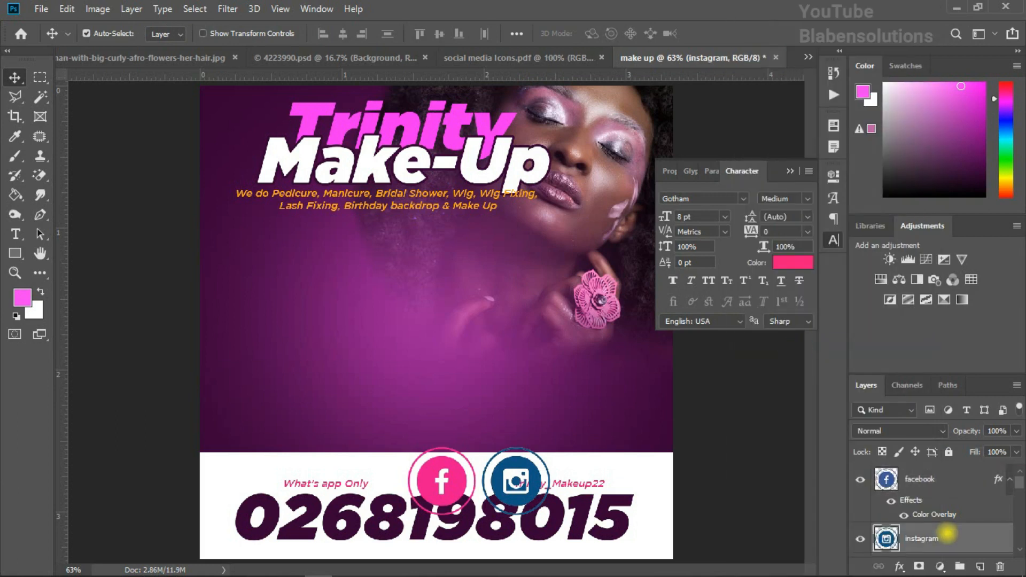
{"action": "right_click", "coordinate": [955, 537]}
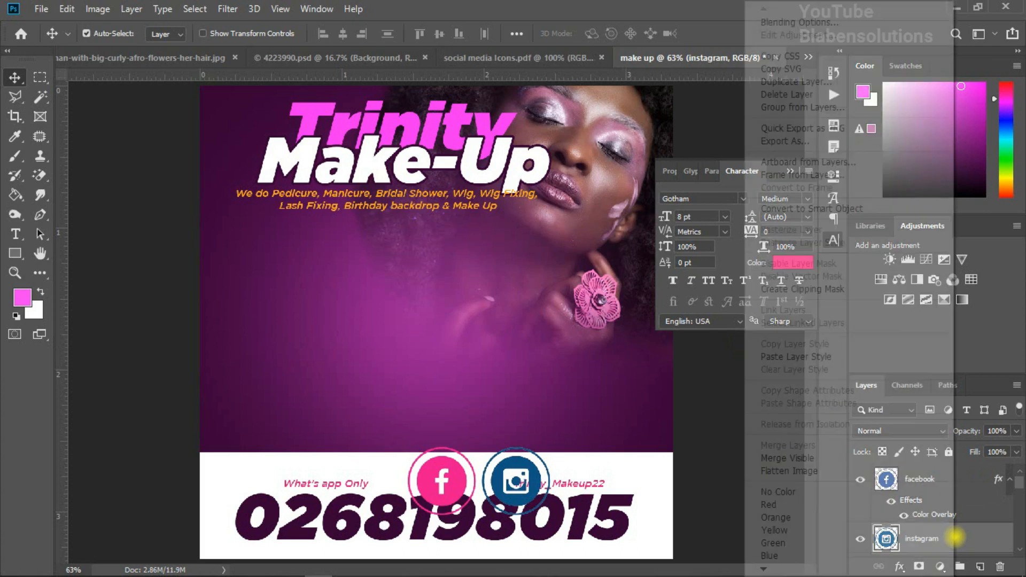
{"action": "left_click", "coordinate": [796, 356]}
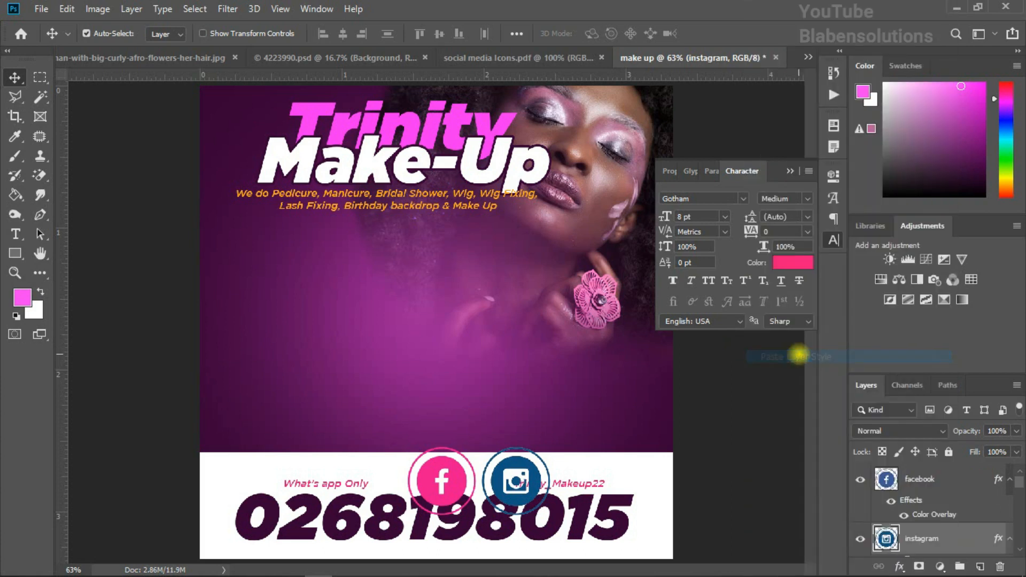
Step: Scale both social icons down to about 22.77% beside the handle
{"action": "key", "text": "ctrl"}
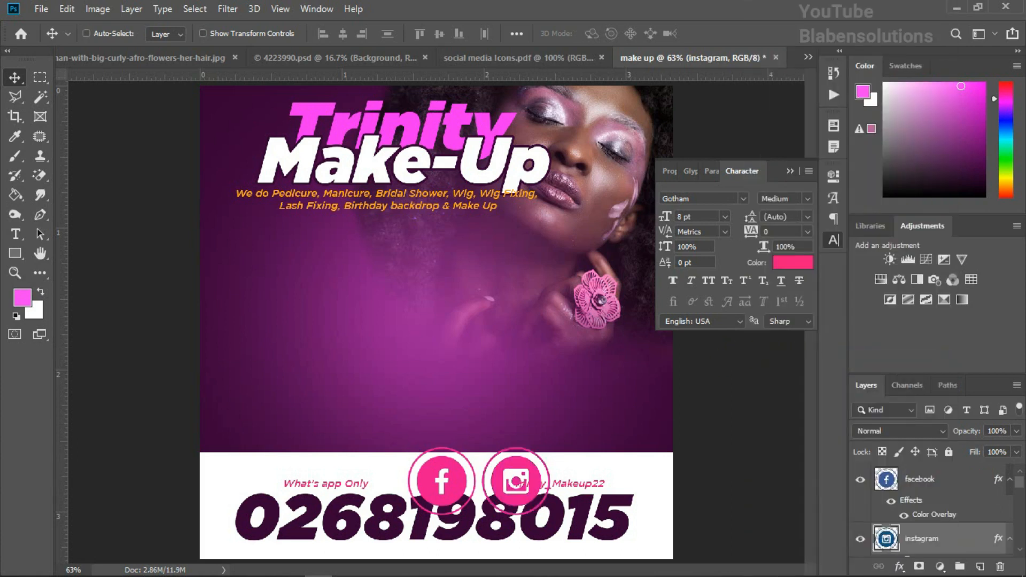
{"action": "left_click", "coordinate": [940, 479], "text": "ctrl"}
{"action": "key", "text": "ctrl+t"}
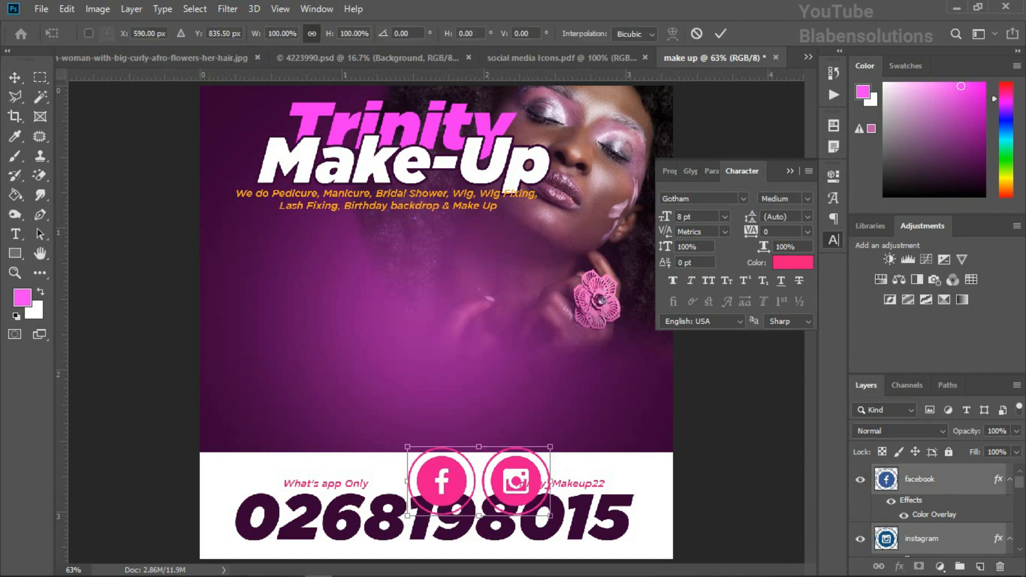
{"action": "left_click_drag", "start_coordinate": [550, 447], "coordinate": [497, 473]}
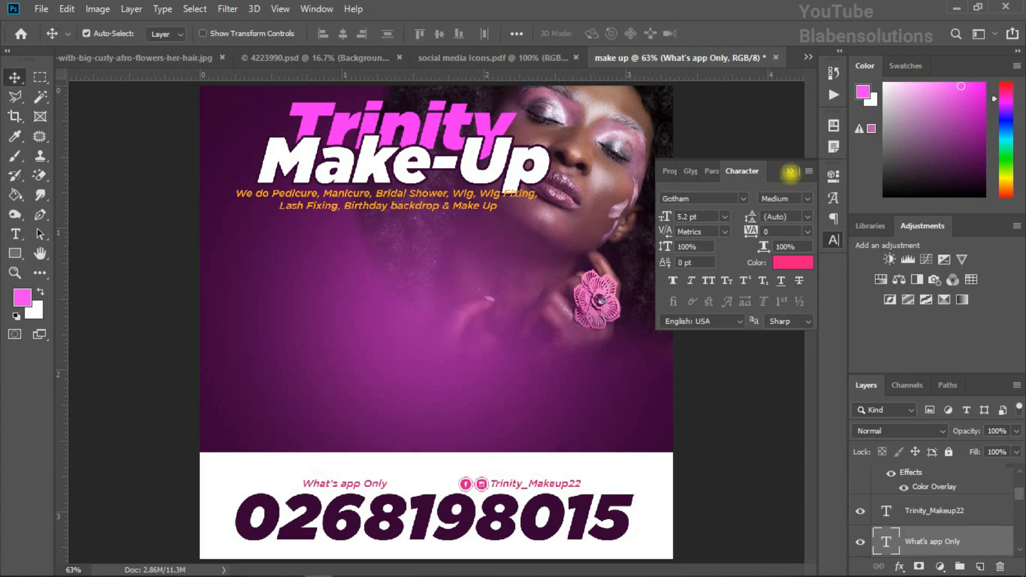
{"action": "left_click", "coordinate": [790, 171]}
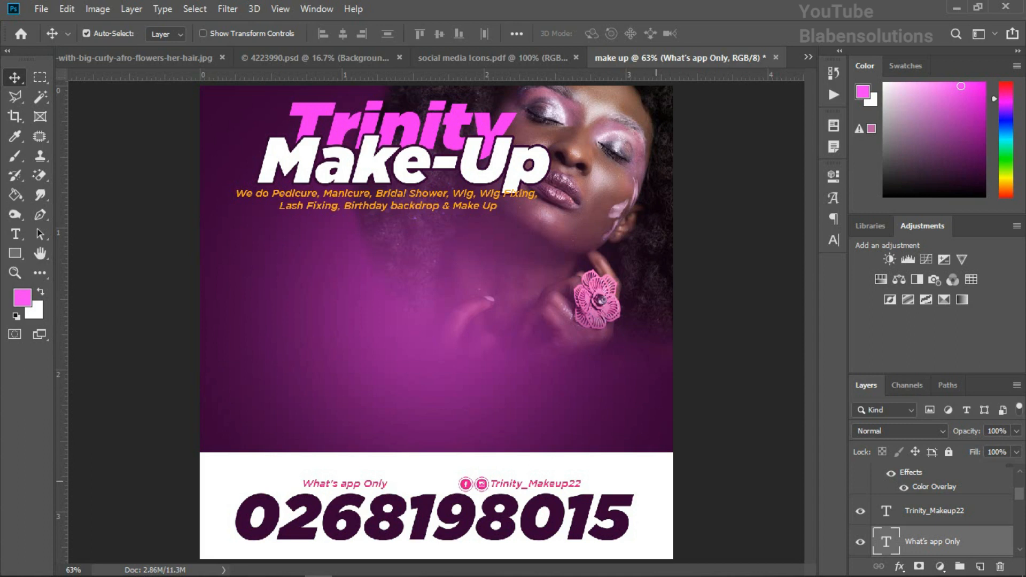
Step: Nudge the white contact band down two steps
{"action": "left_click", "coordinate": [656, 481]}
{"action": "key", "text": "Down"}
{"action": "key", "text": "Down"}
{"action": "key", "text": "Down"}
{"action": "key", "text": "Down"}
{"action": "key", "text": "Down"}
{"action": "key", "text": "Down"}
{"action": "key", "text": "Down"}
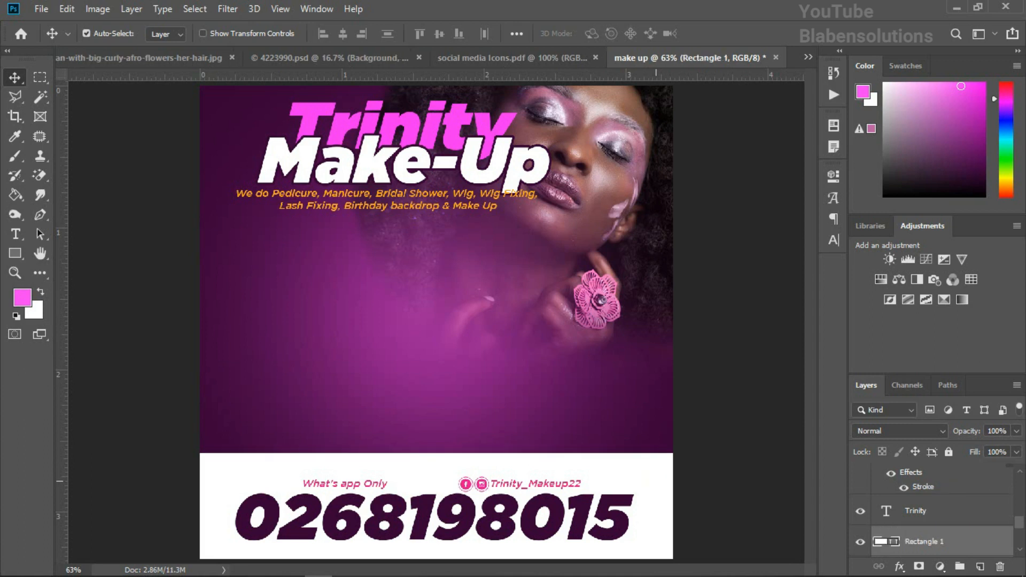
{"action": "key", "text": "Down"}
{"action": "key", "text": "Down"}
{"action": "key", "text": "Down"}
{"action": "key", "text": "Down"}
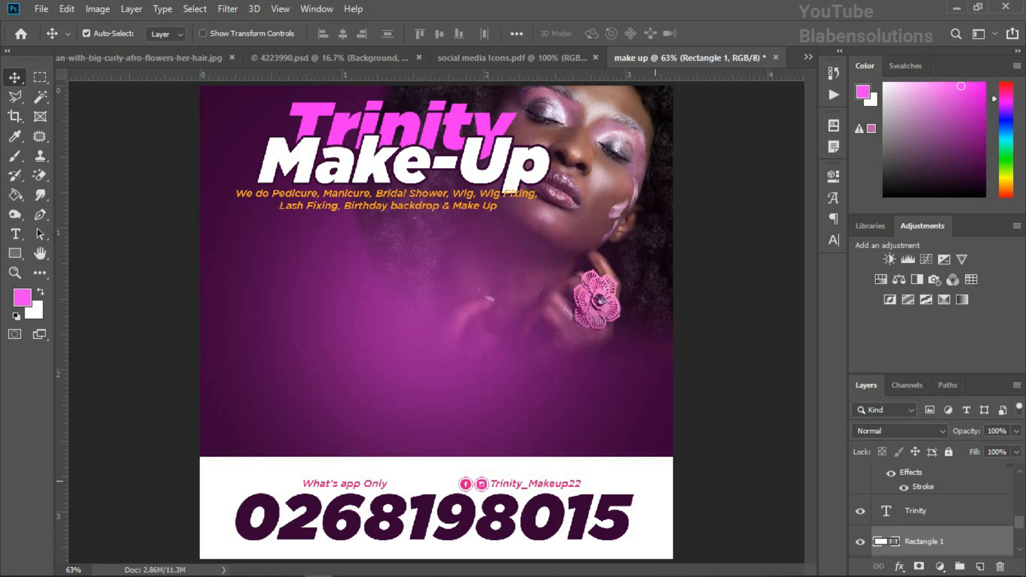
Step: Draw a white 234 x 241 px square on the left and round its corners to 42 px
{"action": "left_click", "coordinate": [15, 253]}
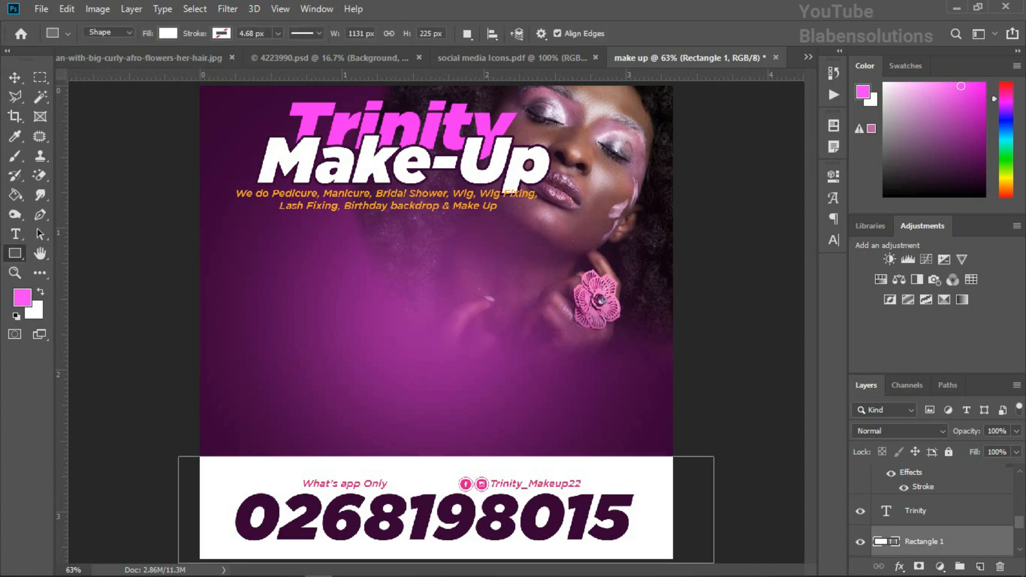
{"action": "left_click_drag", "start_coordinate": [222, 252], "coordinate": [333, 367]}
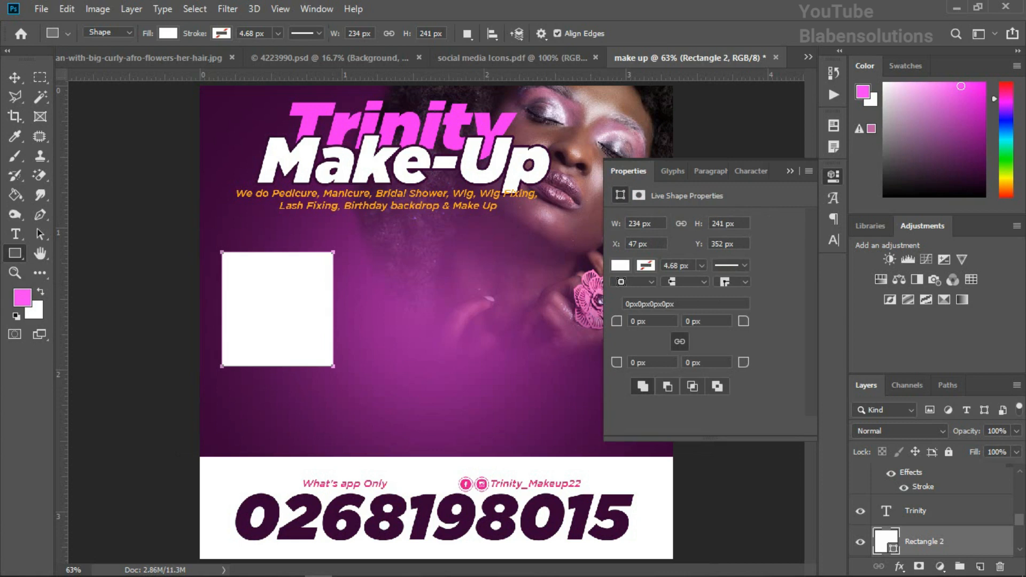
{"action": "left_click_drag", "start_coordinate": [618, 321], "coordinate": [645, 321]}
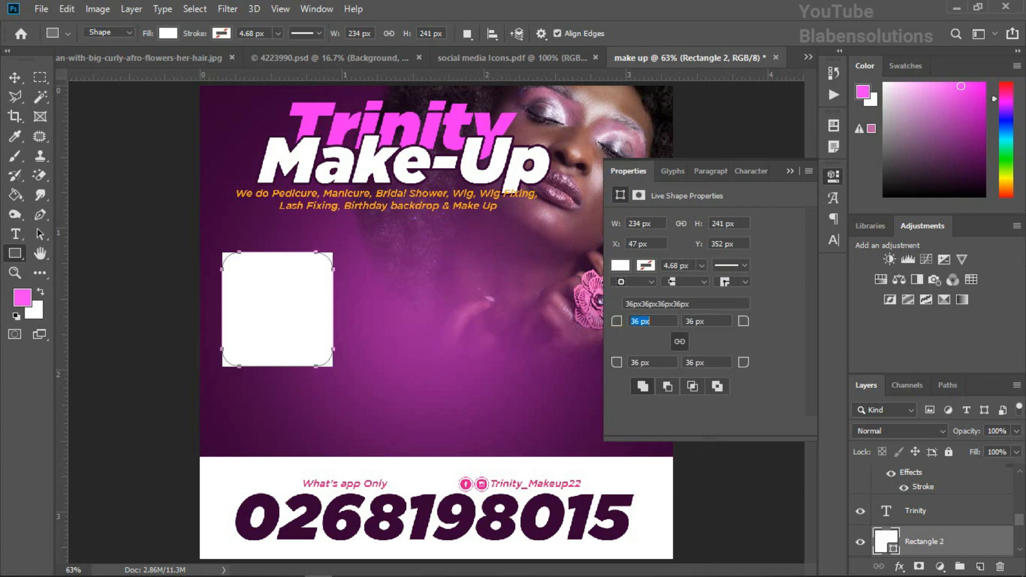
{"action": "left_click", "coordinate": [617, 321]}
{"action": "left_click_drag", "start_coordinate": [621, 323], "coordinate": [625, 323]}
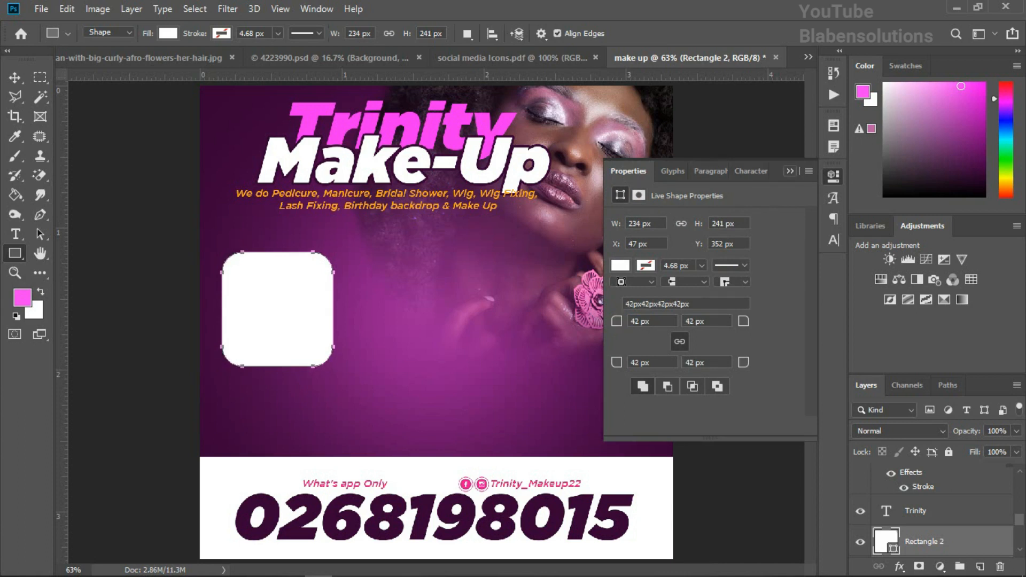
{"action": "left_click", "coordinate": [790, 171]}
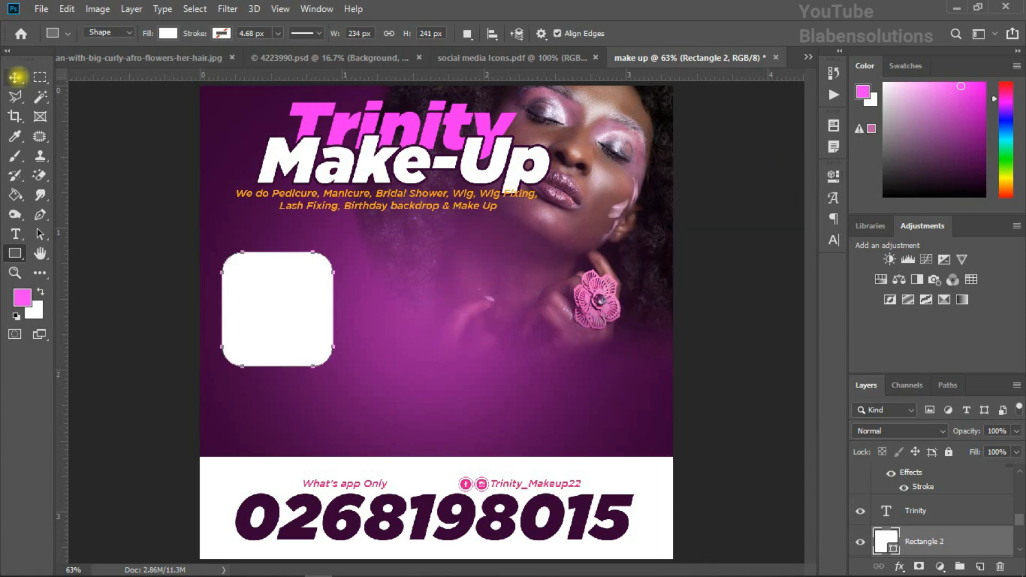
{"action": "left_click", "coordinate": [14, 78]}
Step: Copy the rounded square into a 2x2 grid and position it under the tagline
{"action": "left_click_drag", "start_coordinate": [287, 298], "coordinate": [411, 298]}
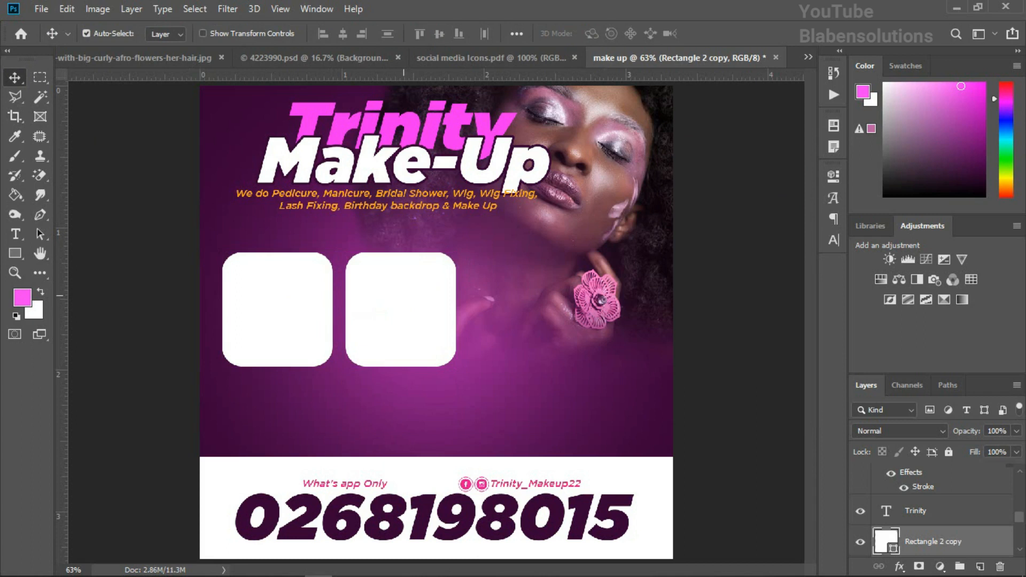
{"action": "left_click", "coordinate": [258, 332]}
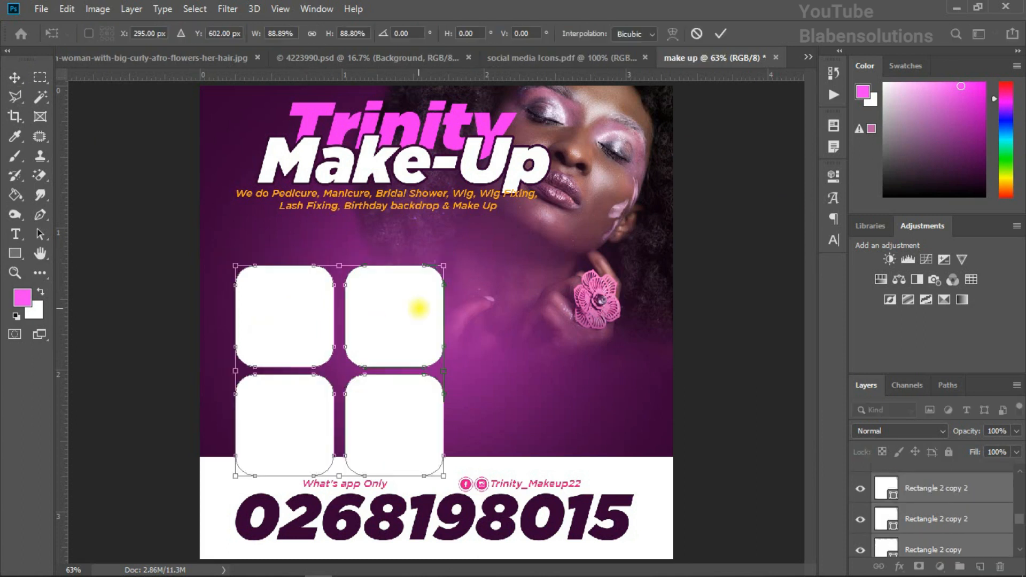
{"action": "left_click_drag", "start_coordinate": [418, 308], "coordinate": [431, 278]}
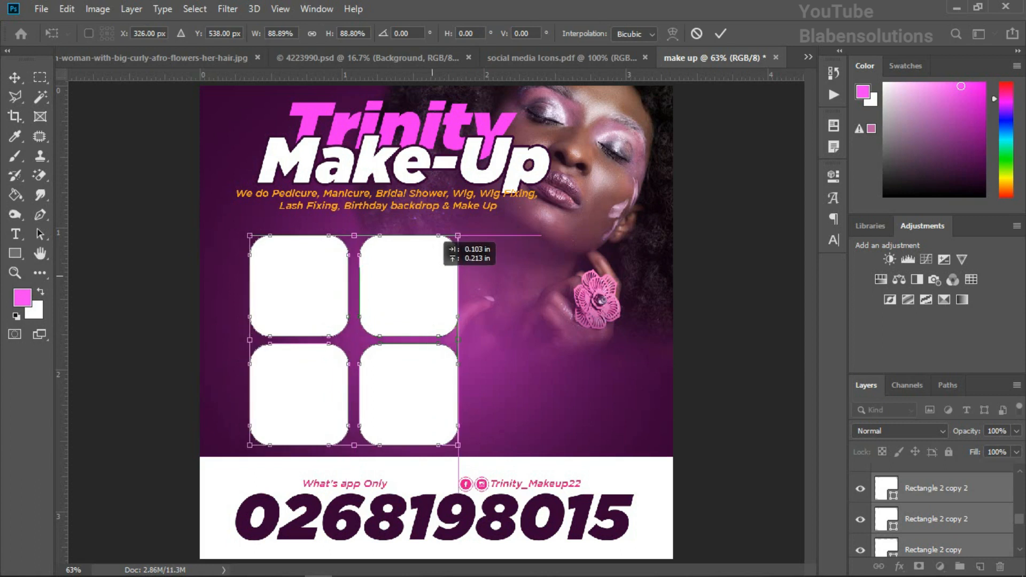
{"action": "left_click_drag", "start_coordinate": [430, 278], "coordinate": [430, 278]}
{"action": "key", "text": "Return"}
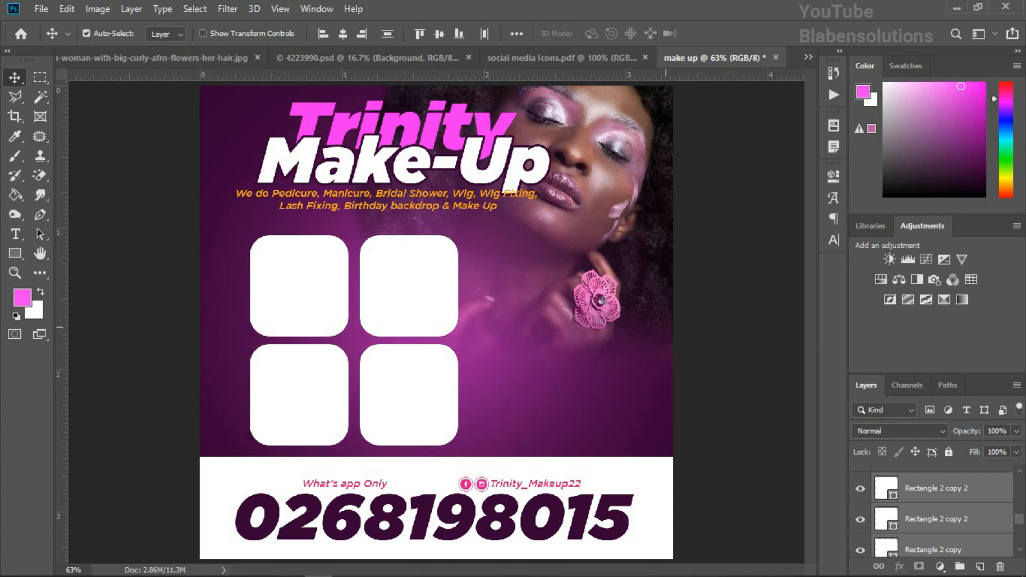
{"action": "left_click", "coordinate": [430, 265]}
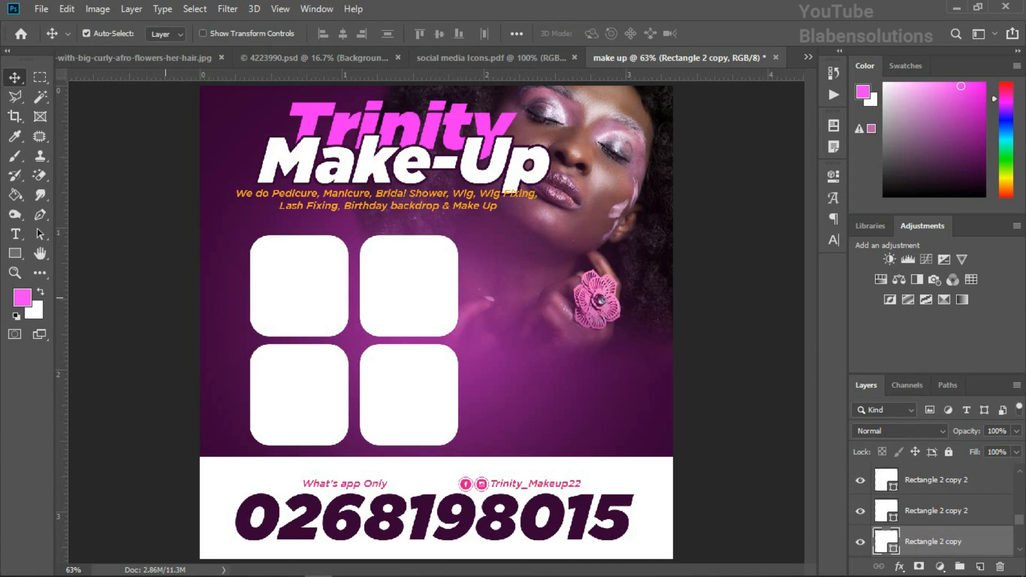
Step: Draw a thin 4 x 478 px vertical bar between the columns and fill it pink-red
{"action": "left_click", "coordinate": [14, 253]}
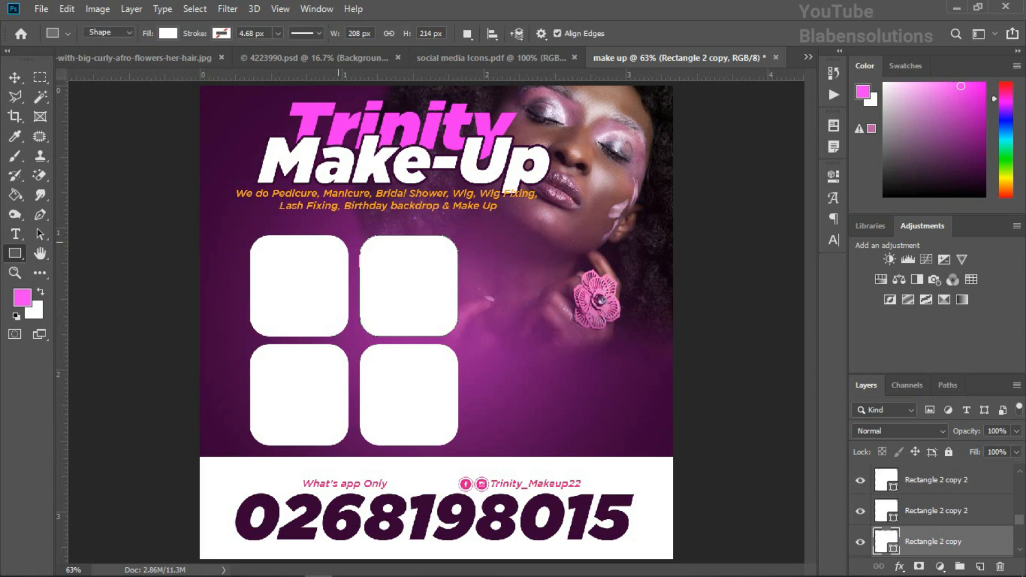
{"action": "left_click_drag", "start_coordinate": [351, 231], "coordinate": [352, 457]}
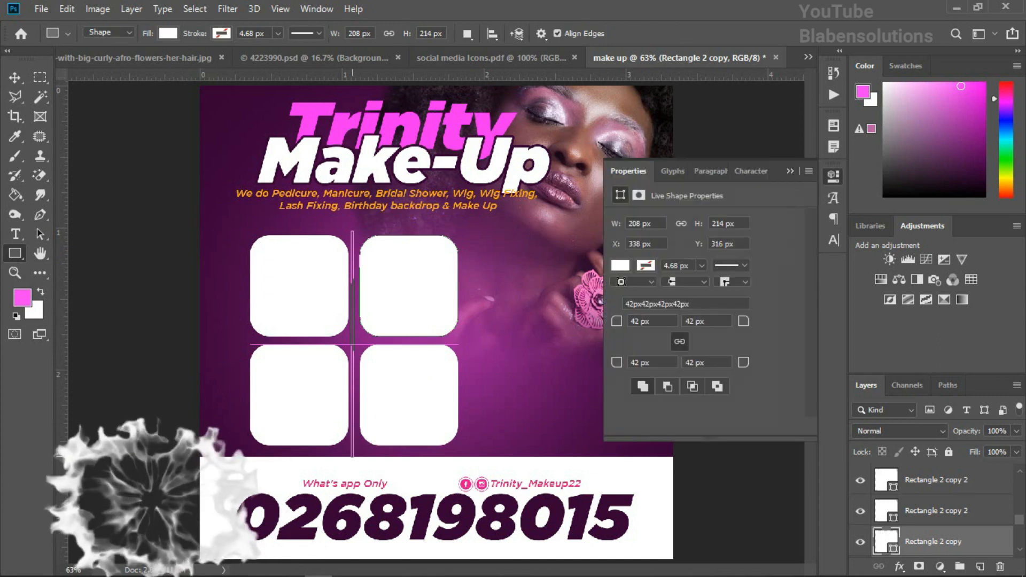
{"action": "left_click", "coordinate": [623, 266]}
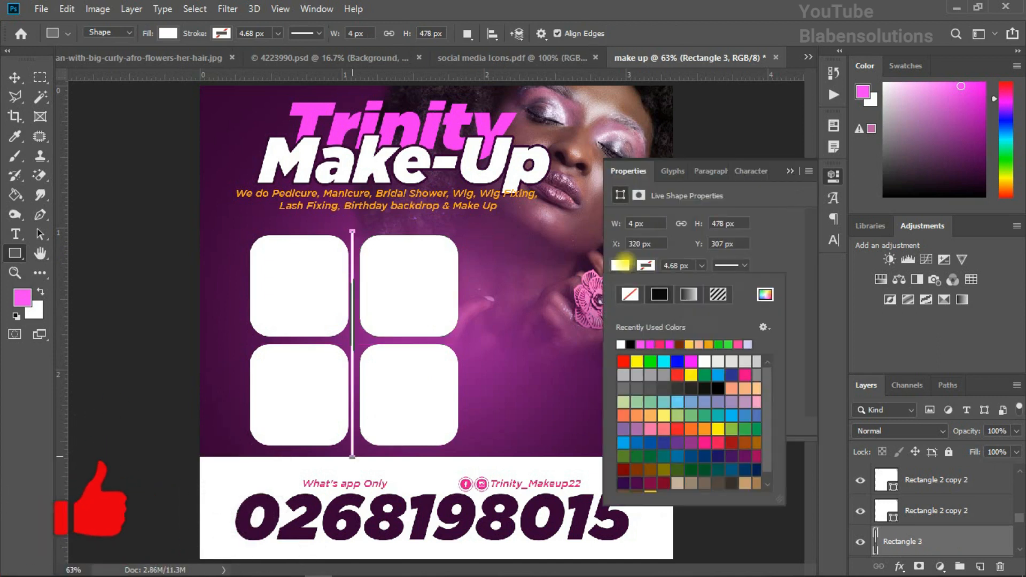
{"action": "left_click", "coordinate": [663, 343]}
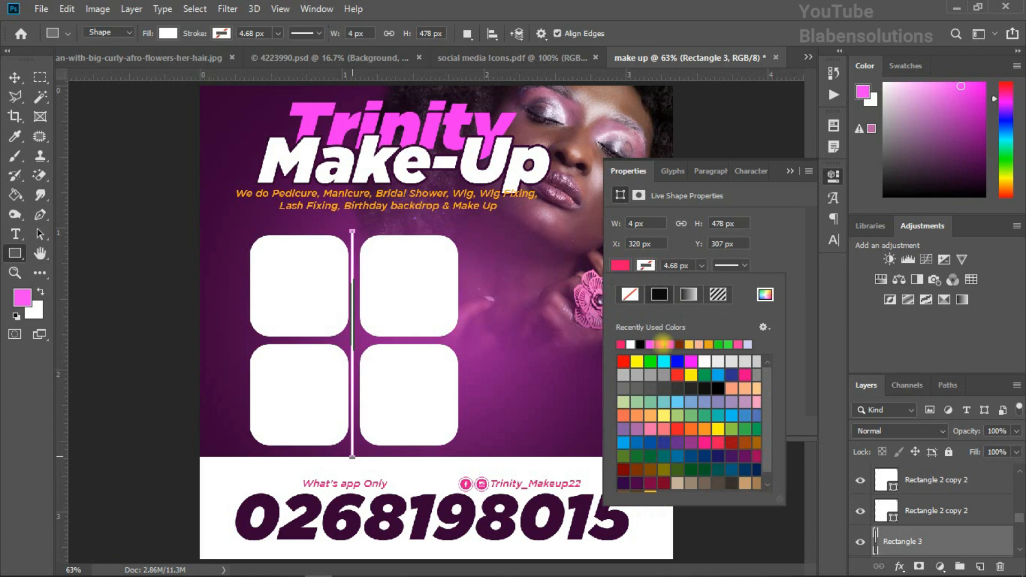
Step: Duplicate the pink bar and rotate the copy 90° counter-clockwise to run horizontally
{"action": "left_click", "coordinate": [790, 171]}
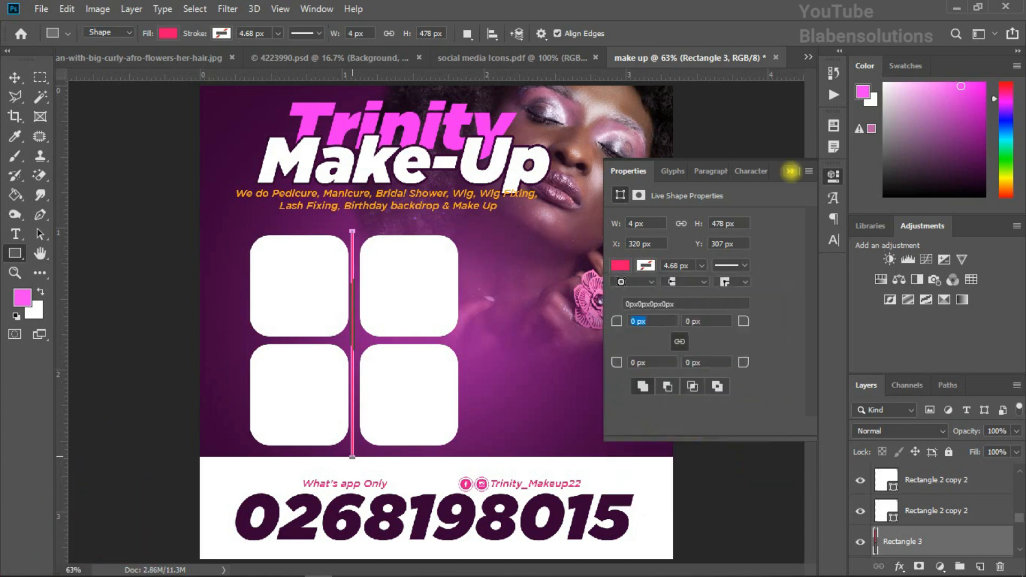
{"action": "left_click", "coordinate": [15, 77]}
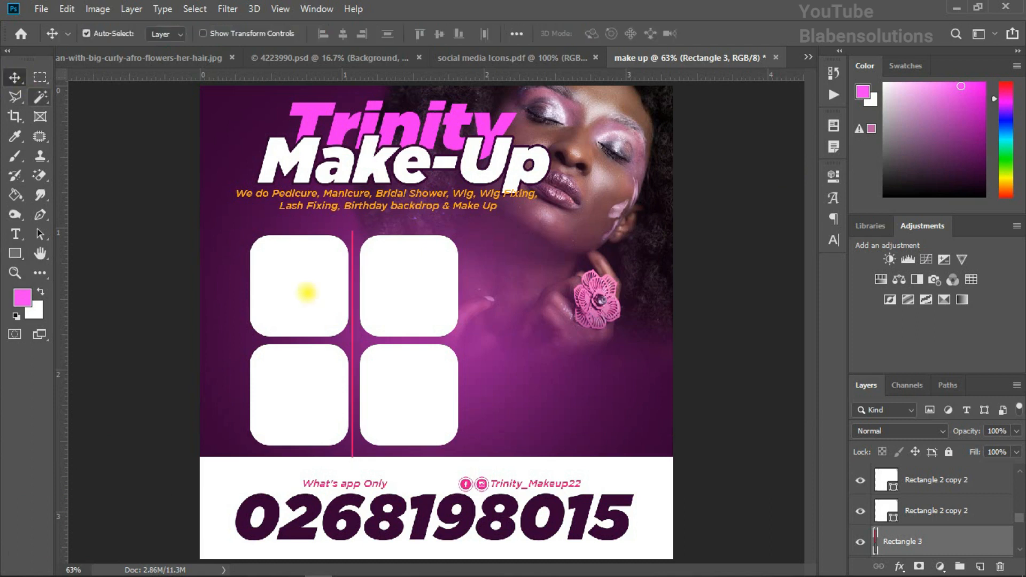
{"action": "key", "text": "ctrl+t"}
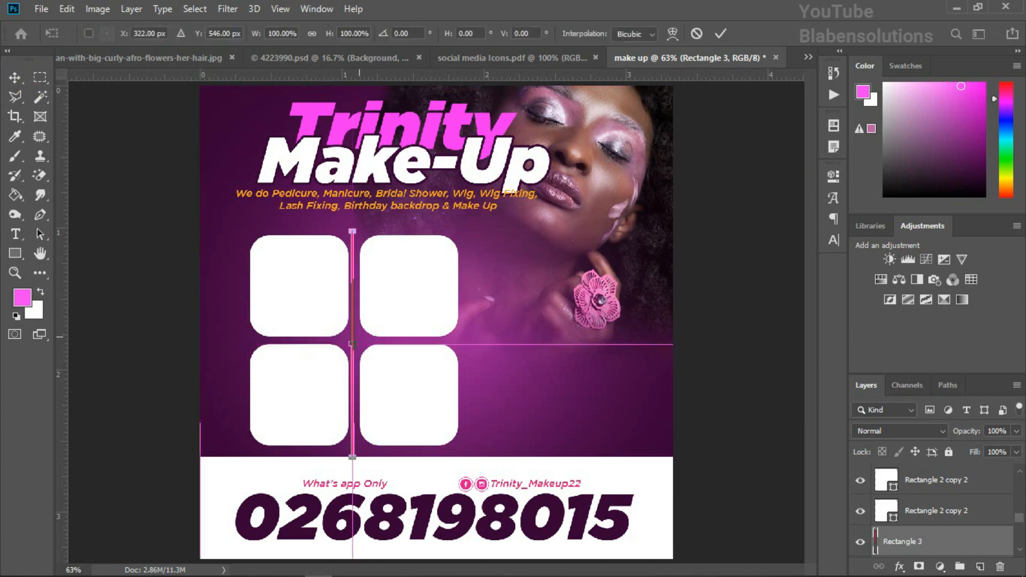
{"action": "key", "text": "Return"}
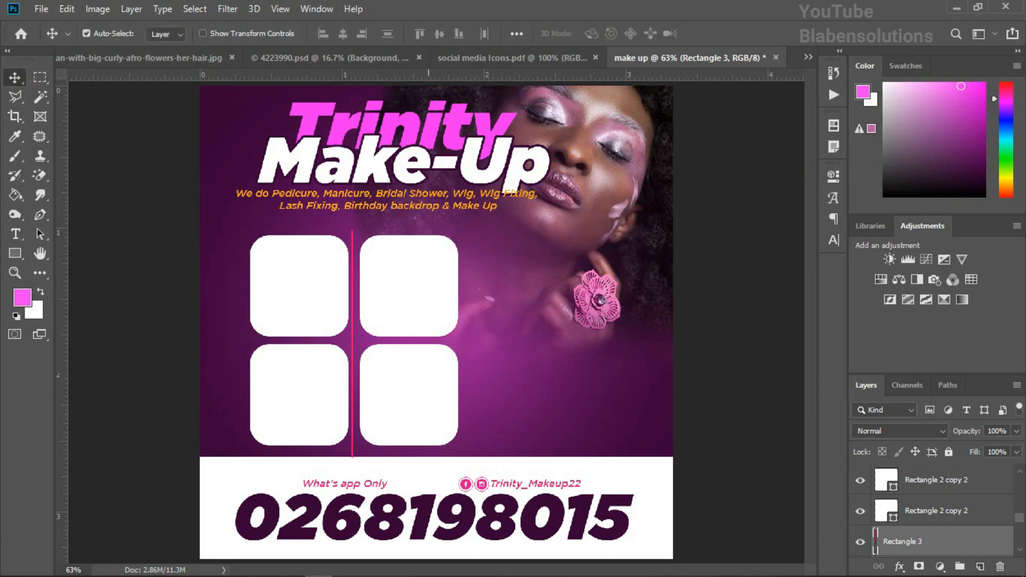
{"action": "key", "text": "ctrl+j"}
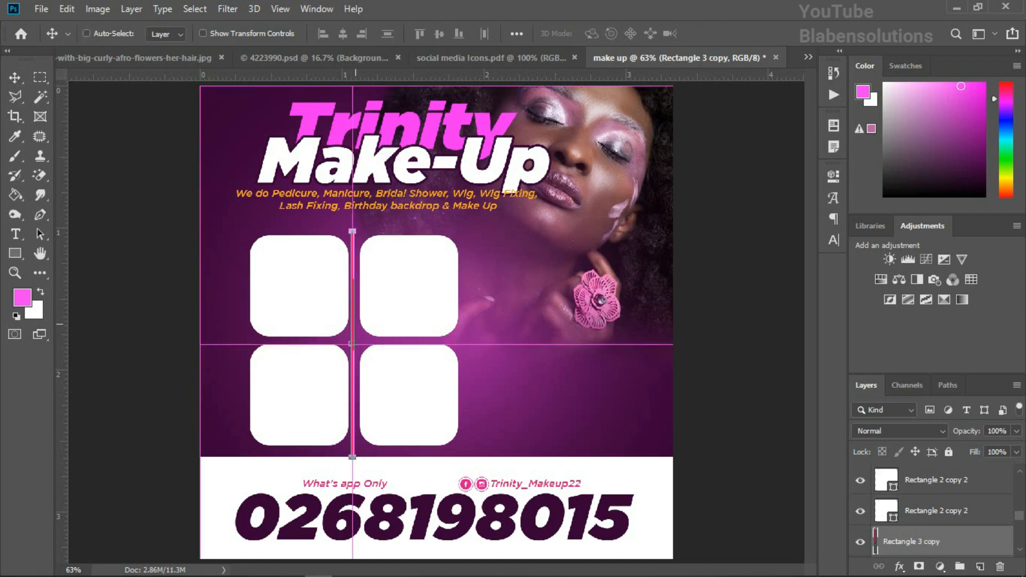
{"action": "key", "text": "ctrl+t"}
{"action": "right_click", "coordinate": [355, 339]}
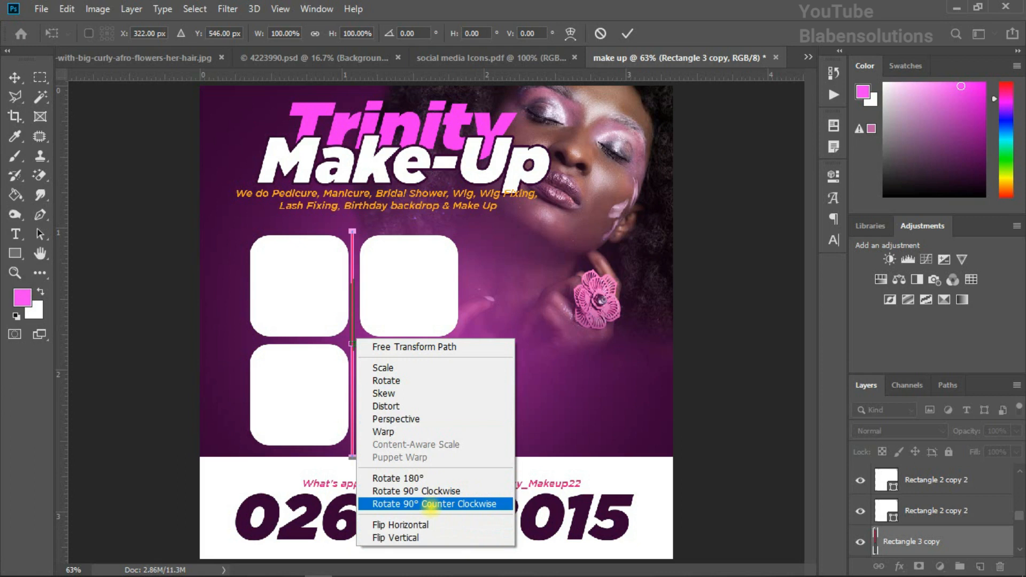
{"action": "left_click", "coordinate": [431, 505]}
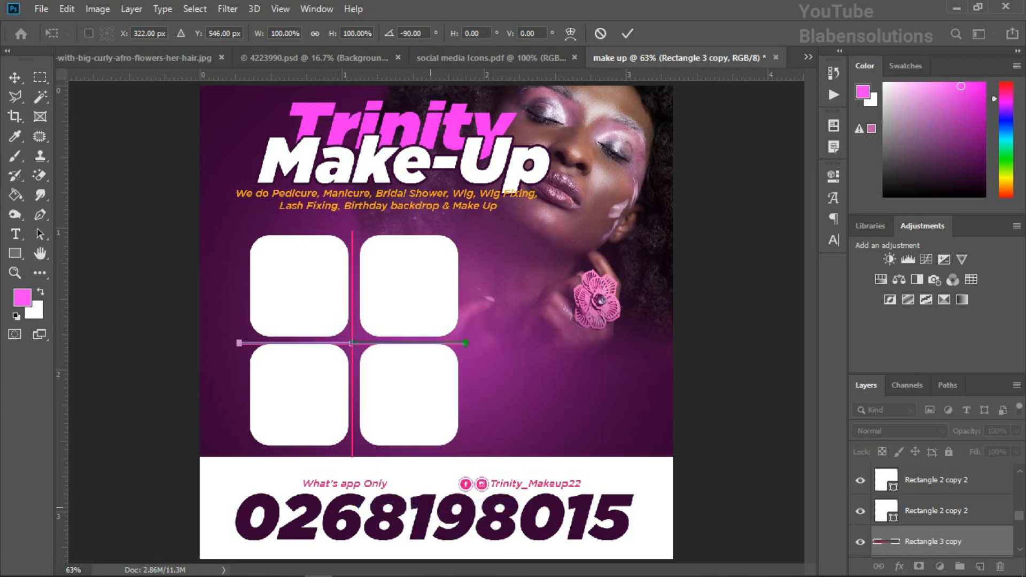
Step: Nudge the horizontal bar between the grid rows and merge both bars into a cross
{"action": "key", "text": "shift+Up"}
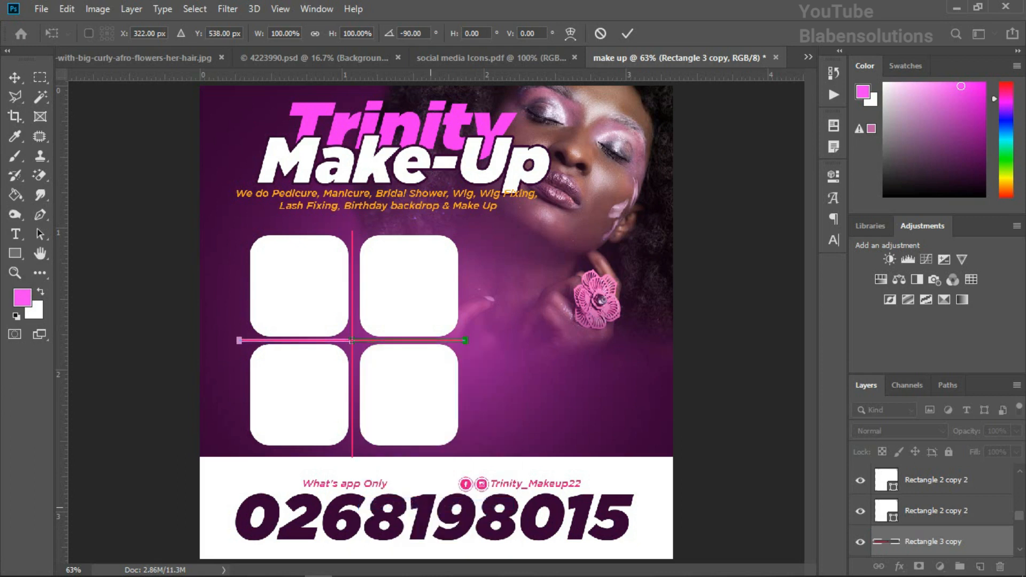
{"action": "key", "text": "Down"}
{"action": "key", "text": "Down"}
{"action": "scroll", "coordinate": [1020, 514], "scroll_direction": "down", "scroll_amount": 2}
{"action": "key", "text": "Return"}
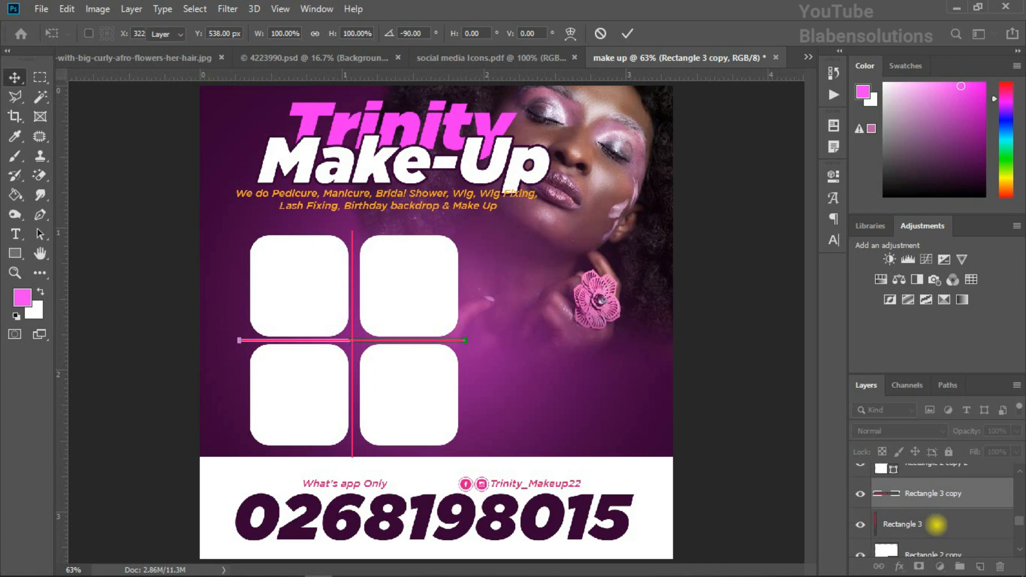
{"action": "left_click", "coordinate": [909, 524], "text": "shift"}
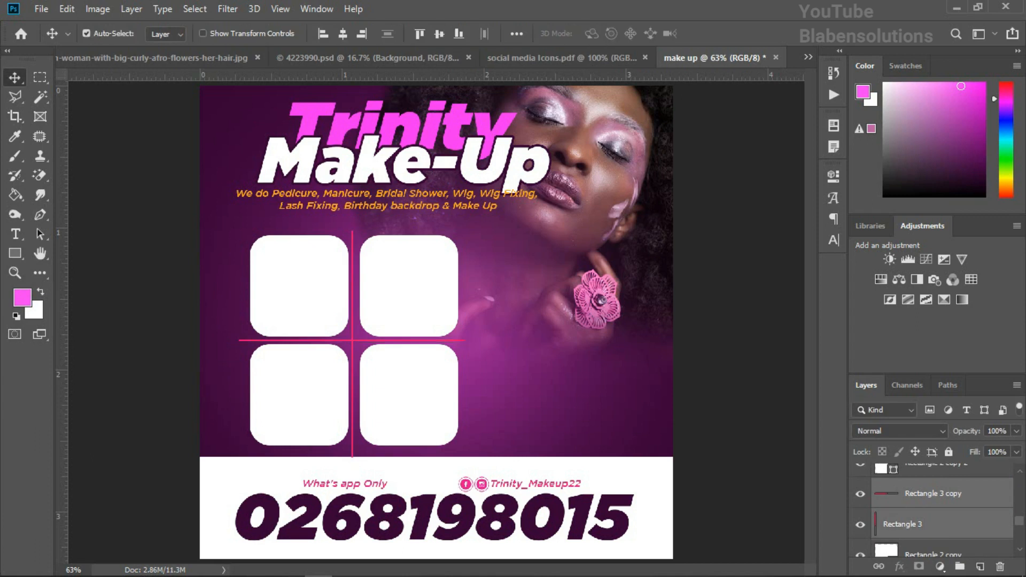
{"action": "key", "text": "ctrl+e"}
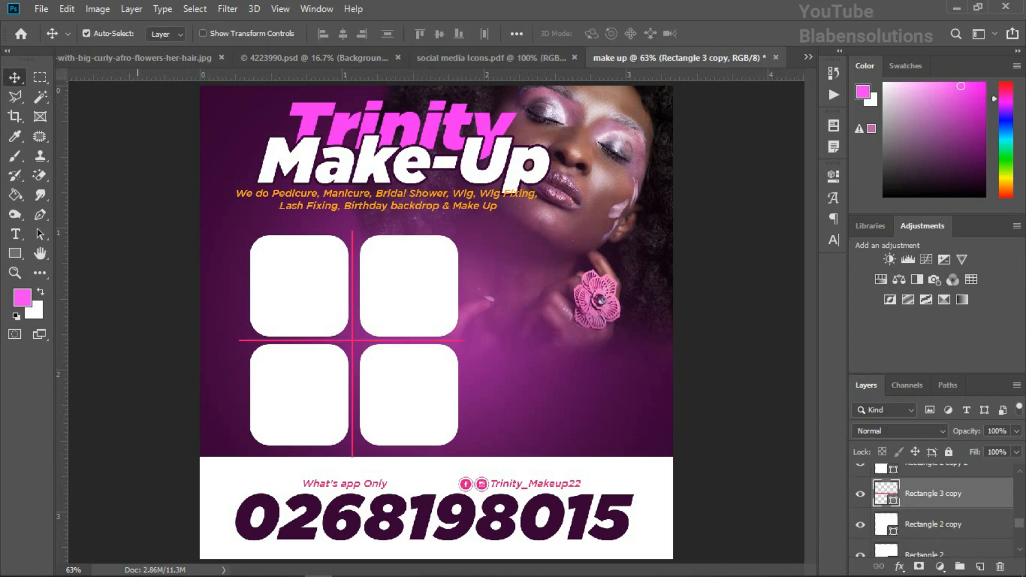
{"action": "left_click", "coordinate": [40, 77]}
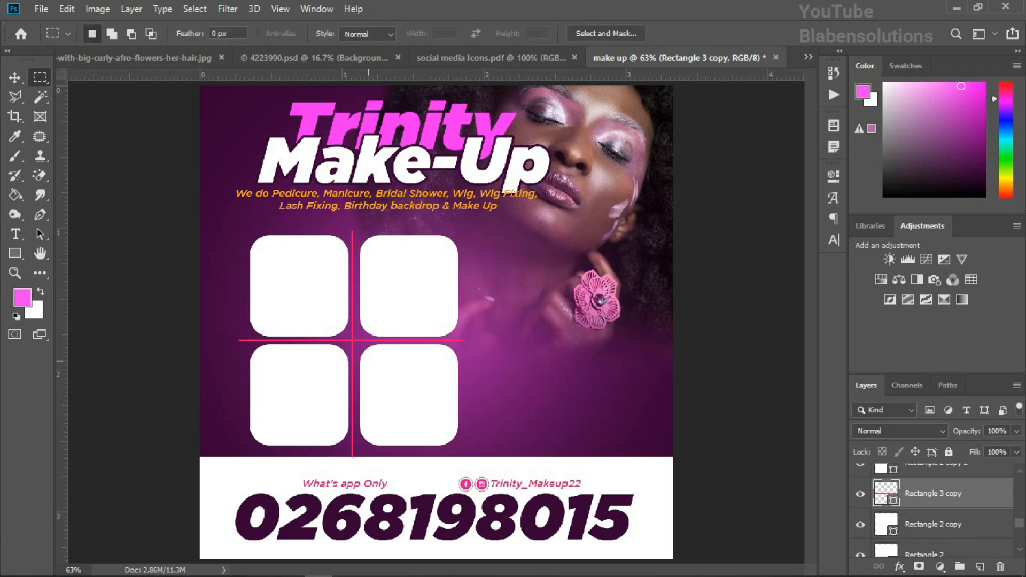
{"action": "left_click_drag", "start_coordinate": [339, 327], "coordinate": [357, 346]}
{"action": "left_click", "coordinate": [919, 566]}
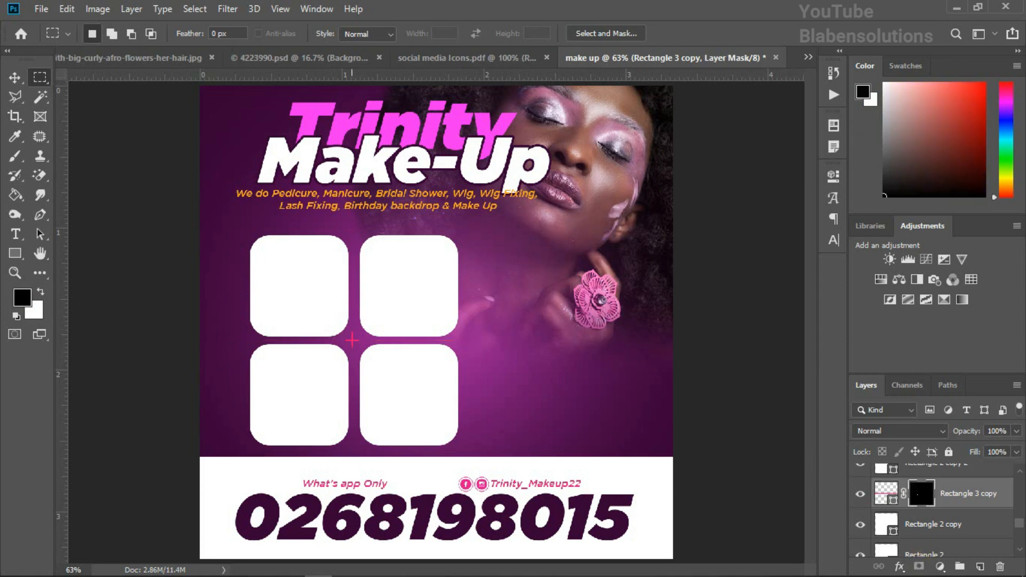
{"action": "left_click", "coordinate": [15, 78]}
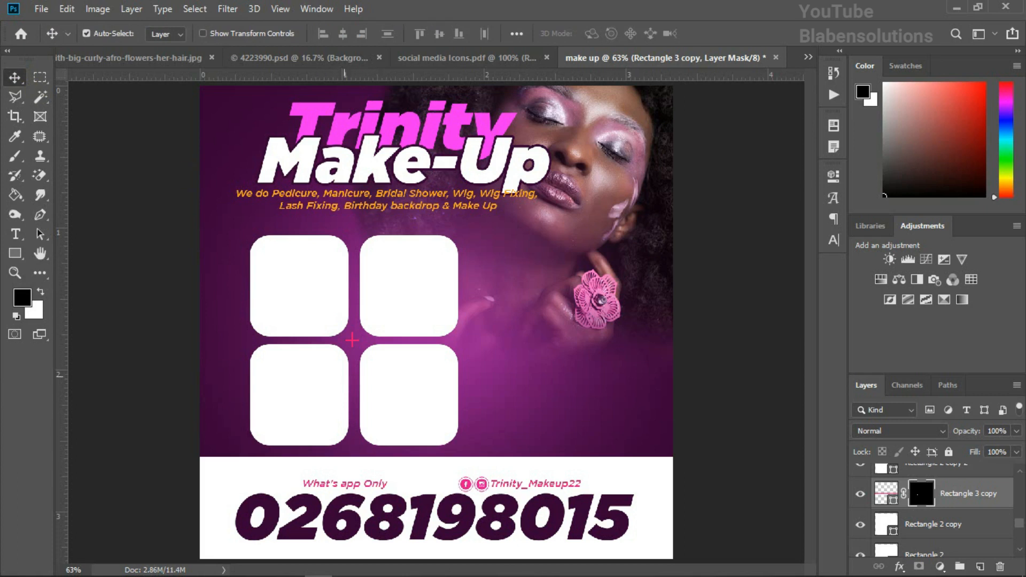
{"action": "key", "text": "ctrl+i"}
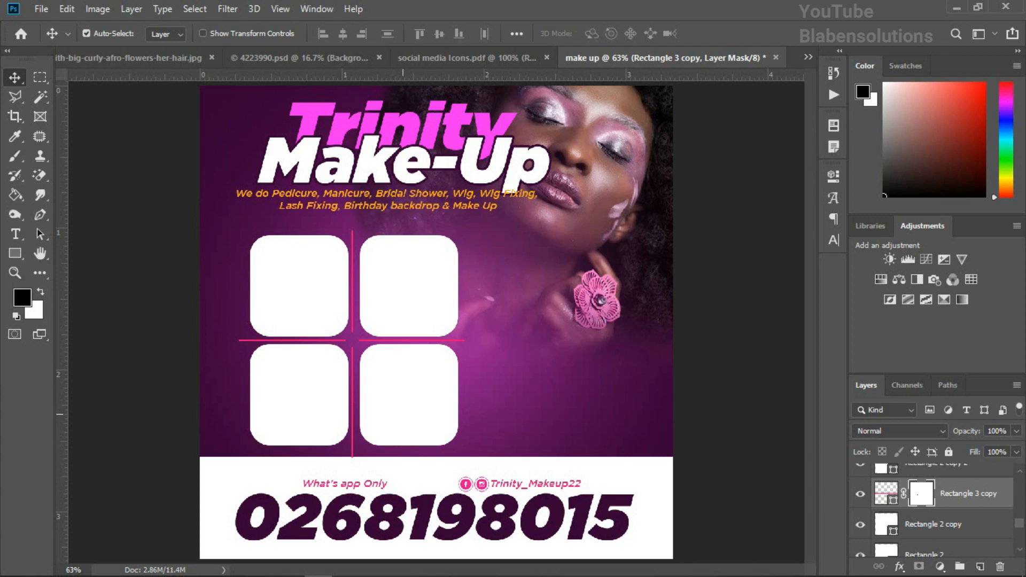
{"action": "key", "text": "ctrl"}
{"action": "key", "text": "ctrl+i"}
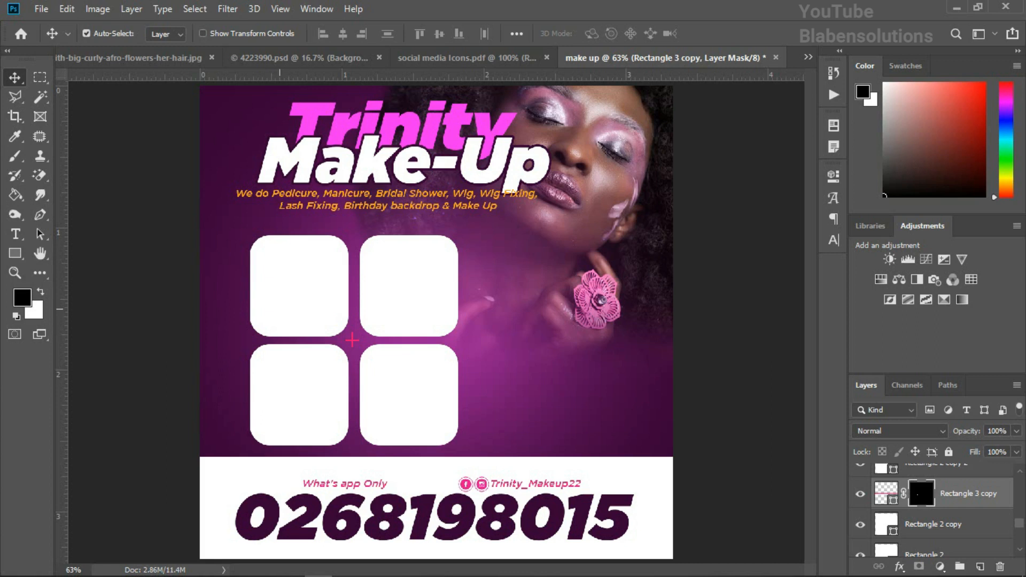
Step: Place the balloon party photo, clip it into the top-left tile and scale it to fit
{"action": "left_click", "coordinate": [124, 566]}
{"action": "left_click", "coordinate": [319, 566]}
{"action": "left_click", "coordinate": [300, 286]}
{"action": "left_click", "coordinate": [123, 566]}
{"action": "mouse_move", "coordinate": [124, 566]}
{"action": "left_click", "coordinate": [135, 506]}
{"action": "left_click_drag", "start_coordinate": [436, 179], "coordinate": [454, 310]}
{"action": "left_click_drag", "start_coordinate": [673, 86], "coordinate": [505, 251]}
{"action": "left_click_drag", "start_coordinate": [480, 368], "coordinate": [352, 340]}
{"action": "key", "text": "Return"}
{"action": "key", "text": "ctrl+alt+g"}
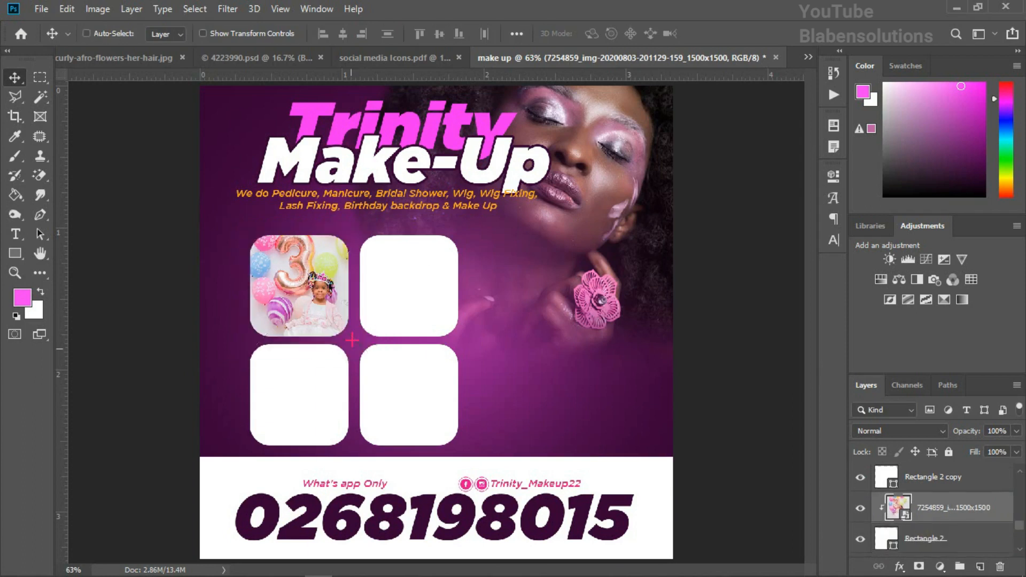
{"action": "key", "text": "ctrl+t"}
{"action": "left_click_drag", "start_coordinate": [371, 356], "coordinate": [351, 336]}
{"action": "key", "text": "Return"}
Step: Place the flower-hair photo clipped into the top-right tile, scaled to fit
{"action": "left_click", "coordinate": [409, 286]}
{"action": "left_click", "coordinate": [123, 566]}
{"action": "left_click", "coordinate": [175, 206]}
{"action": "left_click_drag", "start_coordinate": [176, 206], "coordinate": [481, 321]}
{"action": "left_click_drag", "start_coordinate": [626, 86], "coordinate": [501, 239]}
{"action": "key", "text": "Return"}
{"action": "left_click_drag", "start_coordinate": [436, 321], "coordinate": [415, 294]}
{"action": "key", "text": "ctrl+alt+g"}
{"action": "key", "text": "ctrl+t"}
{"action": "left_click_drag", "start_coordinate": [481, 213], "coordinate": [472, 225]}
{"action": "key", "text": "Return"}
Step: Place the manicure photo into the bottom-left tile, shrunk and shifted left to fit
{"action": "left_click", "coordinate": [299, 394]}
{"action": "left_click", "coordinate": [123, 567]}
{"action": "left_click_drag", "start_coordinate": [352, 201], "coordinate": [481, 342]}
{"action": "left_click_drag", "start_coordinate": [673, 164], "coordinate": [566, 235]}
{"action": "left_click_drag", "start_coordinate": [433, 332], "coordinate": [361, 392]}
{"action": "key", "text": "Return"}
{"action": "left_click", "coordinate": [925, 495], "text": "alt"}
{"action": "key", "text": "ctrl+t"}
{"action": "left_click_drag", "start_coordinate": [494, 297], "coordinate": [481, 305]}
{"action": "left_click_drag", "start_coordinate": [369, 374], "coordinate": [355, 376]}
{"action": "key", "text": "Return"}
Step: Place the wig photo clipped into the bottom-right tile, lowered slightly
{"action": "left_click", "coordinate": [124, 566]}
{"action": "left_click", "coordinate": [270, 187]}
{"action": "left_click", "coordinate": [318, 566]}
{"action": "left_click", "coordinate": [409, 394]}
{"action": "left_click", "coordinate": [124, 566]}
{"action": "left_click_drag", "start_coordinate": [269, 187], "coordinate": [454, 331]}
{"action": "left_click_drag", "start_coordinate": [623, 85], "coordinate": [488, 257]}
{"action": "left_click_drag", "start_coordinate": [472, 299], "coordinate": [443, 366]}
{"action": "key", "text": "Return"}
{"action": "left_click", "coordinate": [925, 495], "text": "alt"}
{"action": "left_click_drag", "start_coordinate": [384, 347], "coordinate": [383, 360]}
Step: Group the photo and tile layers and name the group 'clipping mask'
{"action": "scroll", "coordinate": [925, 510], "scroll_direction": "down", "scroll_amount": 5}
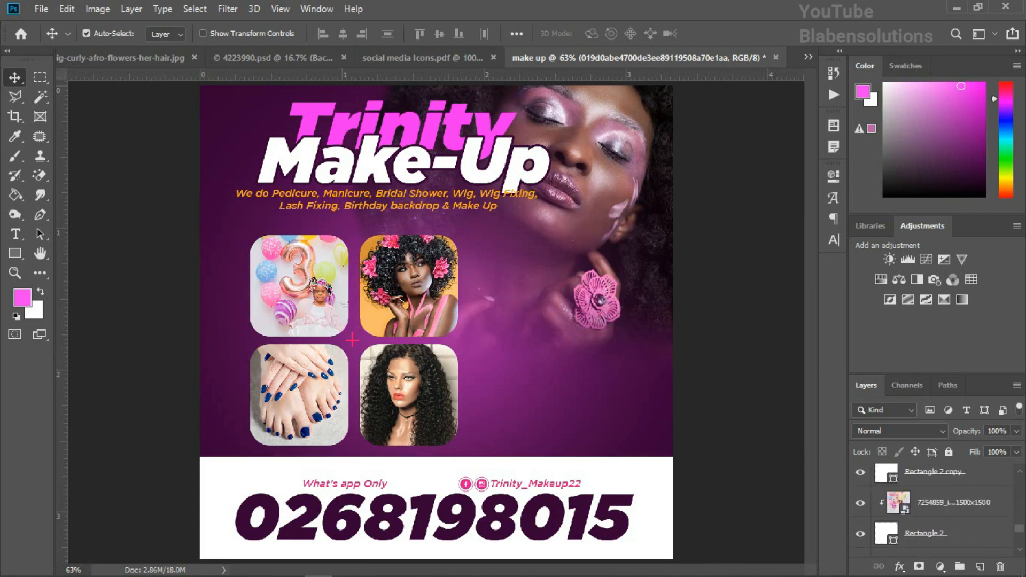
{"action": "left_click", "coordinate": [924, 533], "text": "shift"}
{"action": "key", "text": "ctrl+g"}
{"action": "double_click", "coordinate": [917, 475]}
{"action": "type", "text": "clipping mask"}
{"action": "key", "text": "Return"}
{"action": "left_click", "coordinate": [900, 567]}
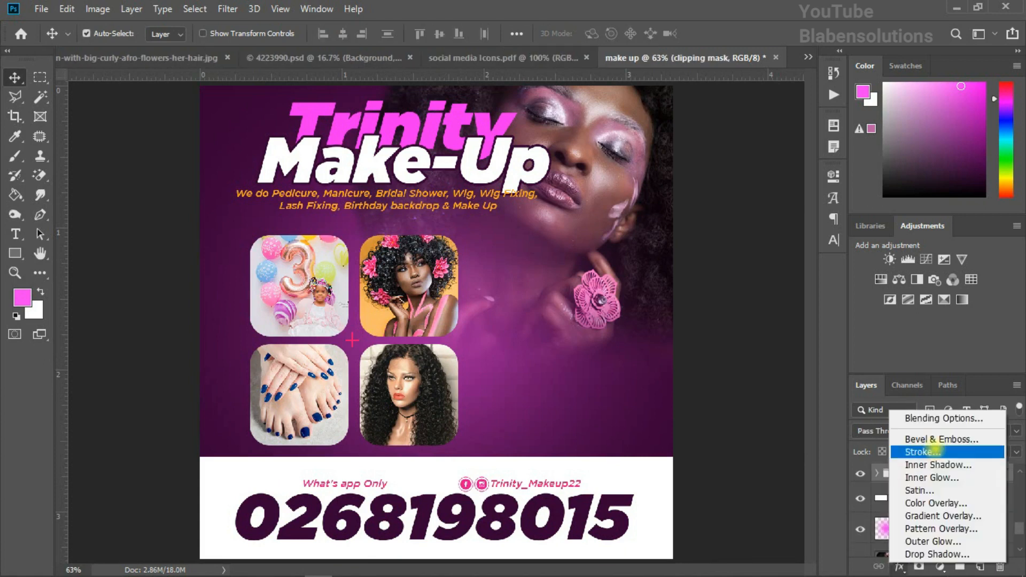
{"action": "left_click", "coordinate": [933, 452]}
{"action": "left_click", "coordinate": [676, 259]}
{"action": "left_click", "coordinate": [401, 205]}
{"action": "left_click", "coordinate": [967, 155]}
{"action": "left_click", "coordinate": [676, 259]}
{"action": "left_click_drag", "start_coordinate": [670, 225], "coordinate": [605, 134]}
{"action": "key", "text": "Escape"}
{"action": "key", "text": "Escape"}
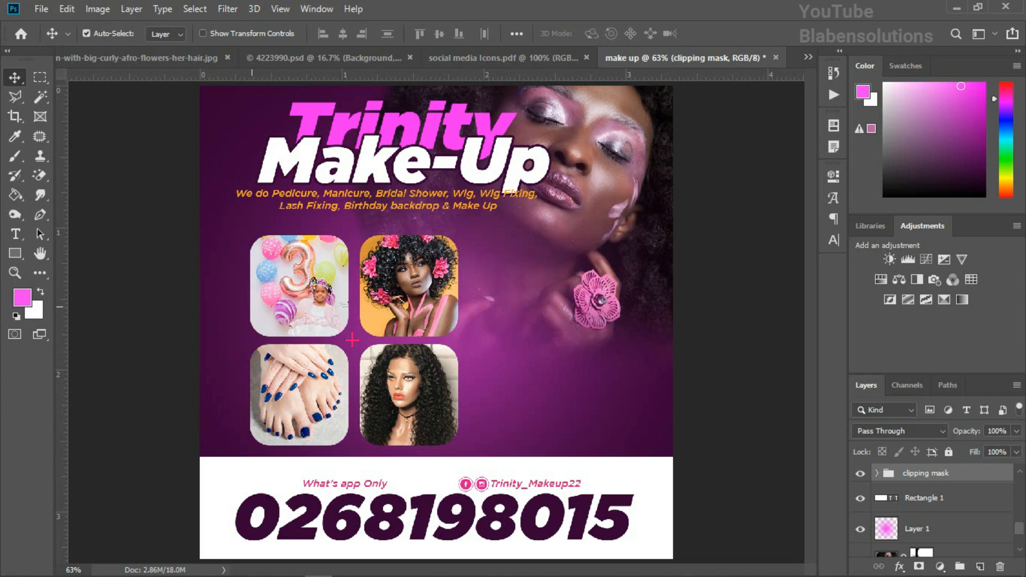
{"action": "left_click", "coordinate": [15, 234]}
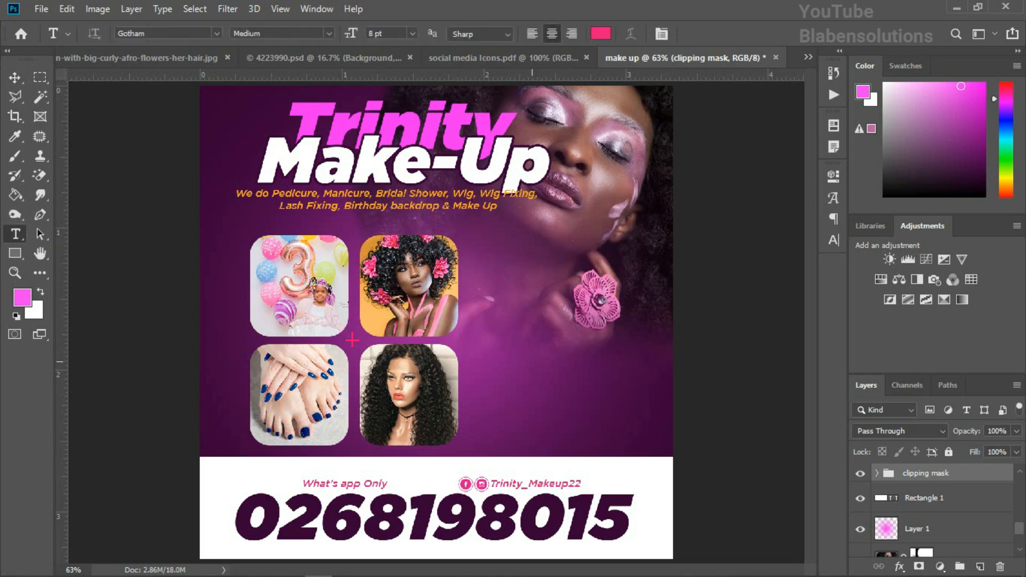
Step: Add 'Creating Beauty in Elegance' right of the lower photos, set in Ruthligos
{"action": "left_click", "coordinate": [520, 369]}
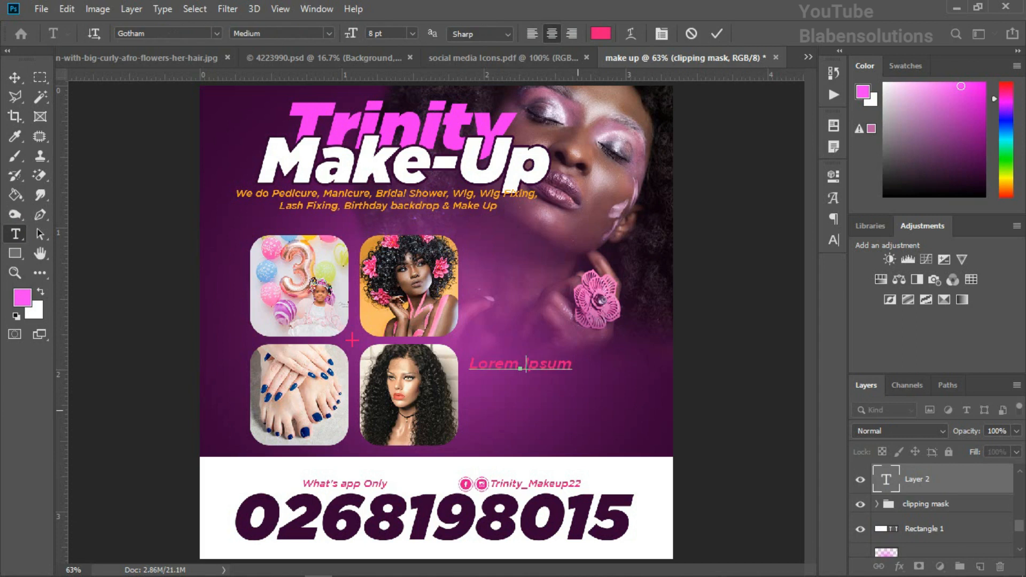
{"action": "key", "text": "BackSpace"}
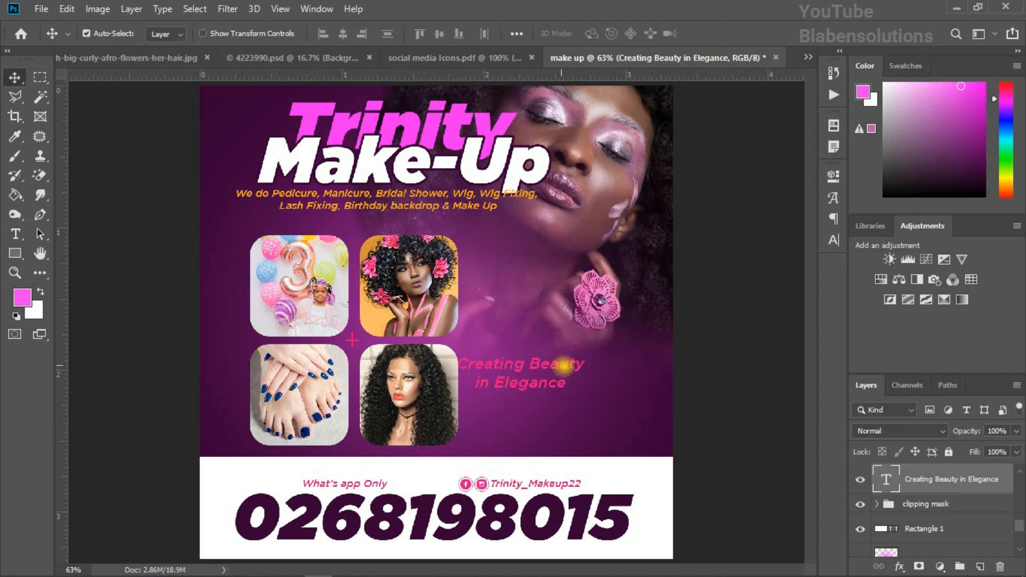
{"action": "left_click_drag", "start_coordinate": [563, 366], "coordinate": [591, 384]}
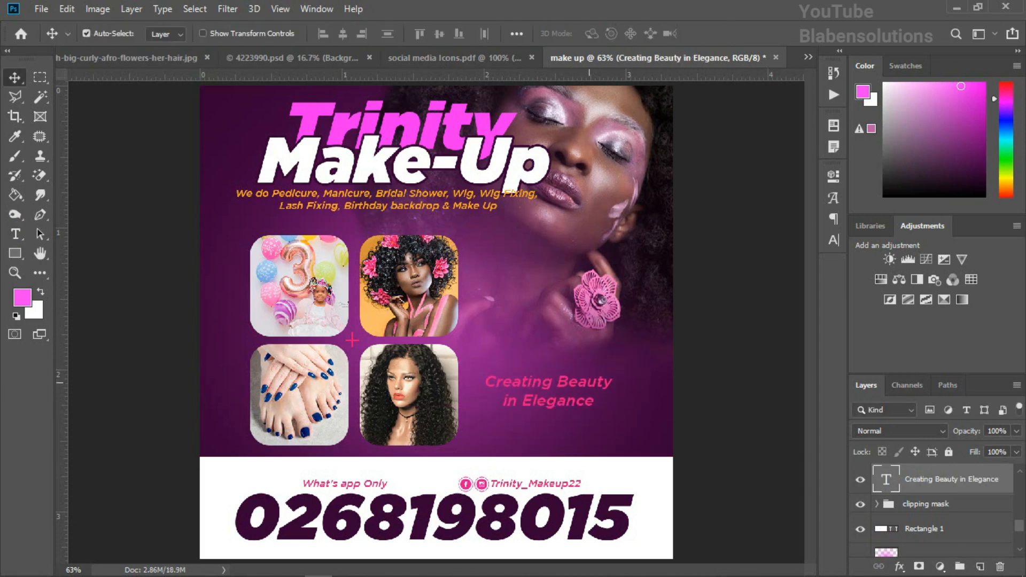
{"action": "left_click", "coordinate": [834, 240]}
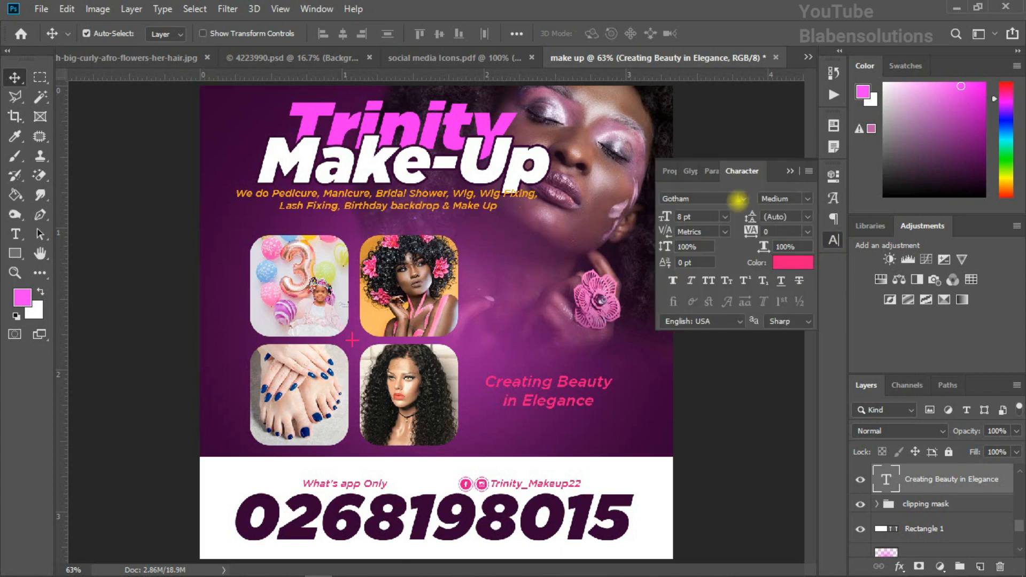
{"action": "left_click", "coordinate": [677, 198]}
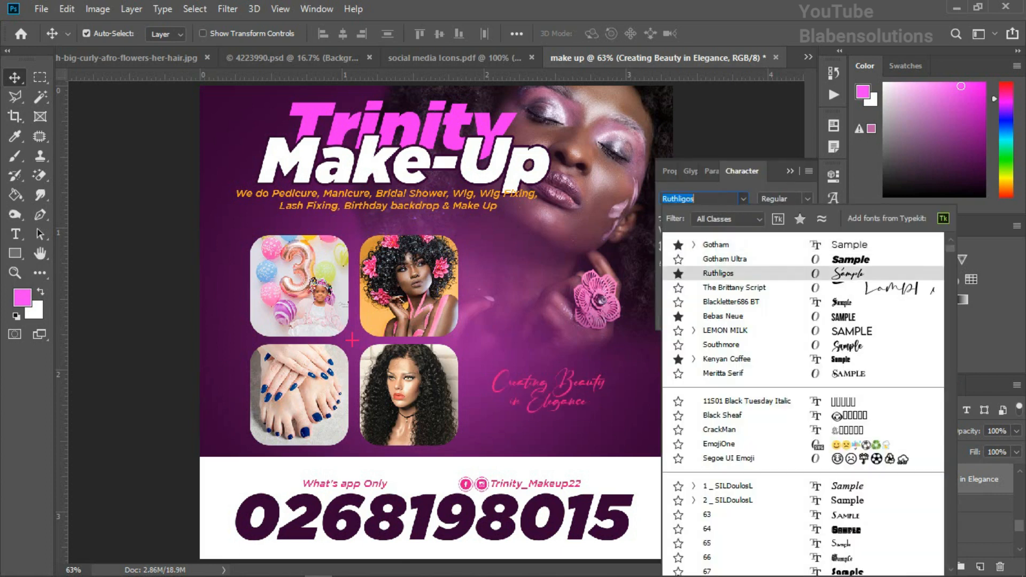
{"action": "key", "text": "Up"}
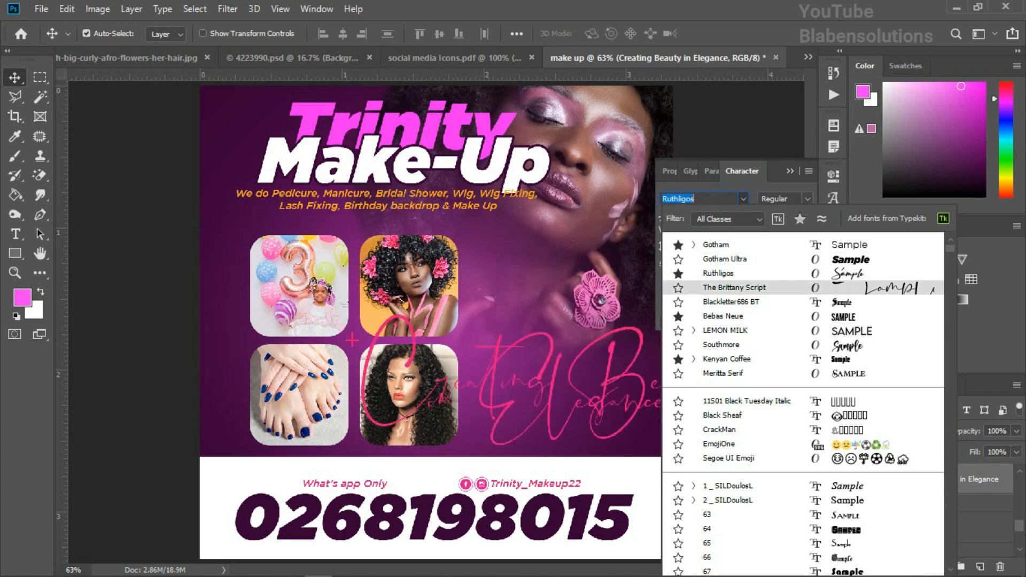
{"action": "key", "text": "Return"}
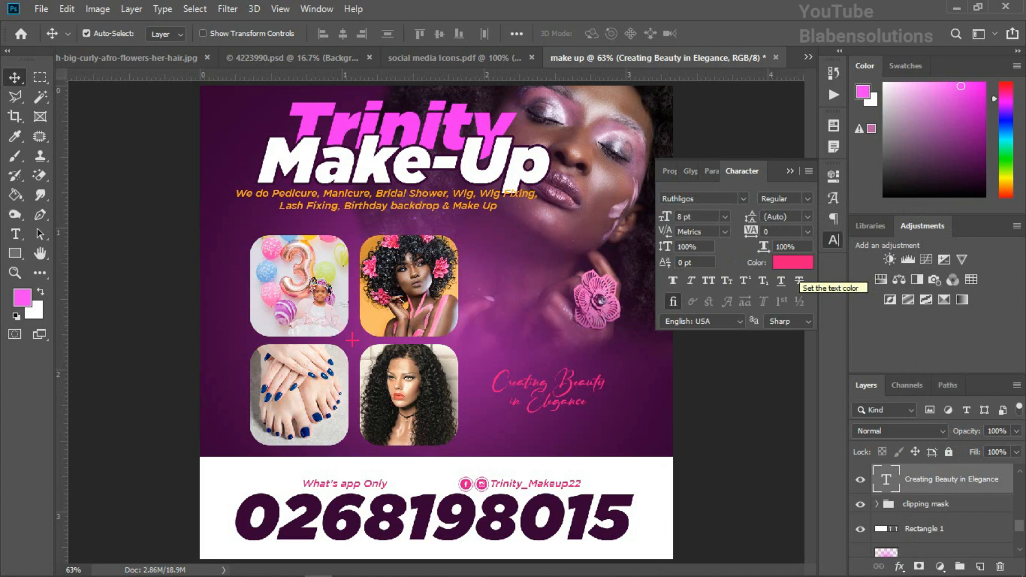
Step: Change the tagline colour to white (ffffff)
{"action": "left_click", "coordinate": [800, 265]}
{"action": "left_click", "coordinate": [627, 162]}
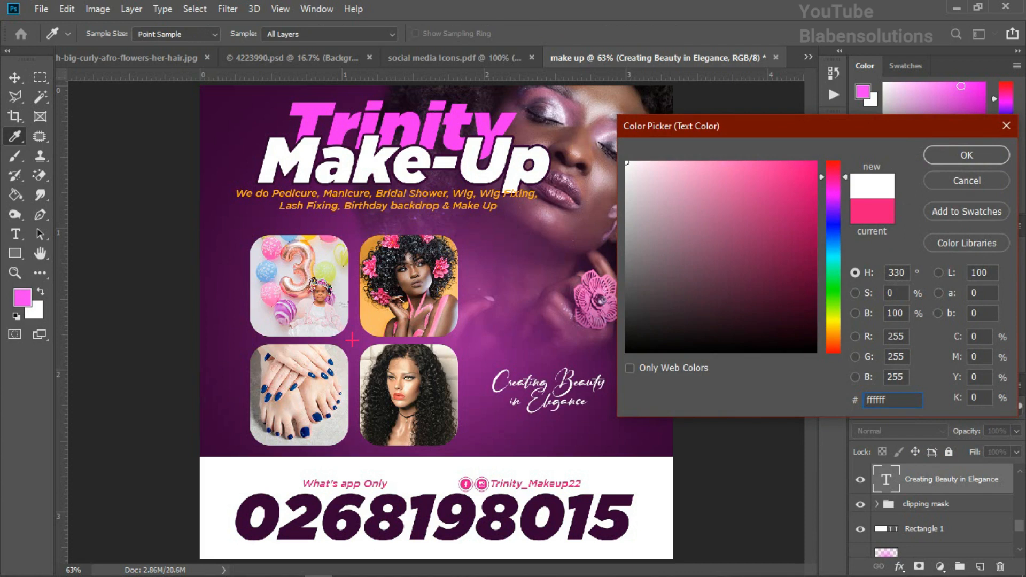
{"action": "left_click", "coordinate": [833, 330]}
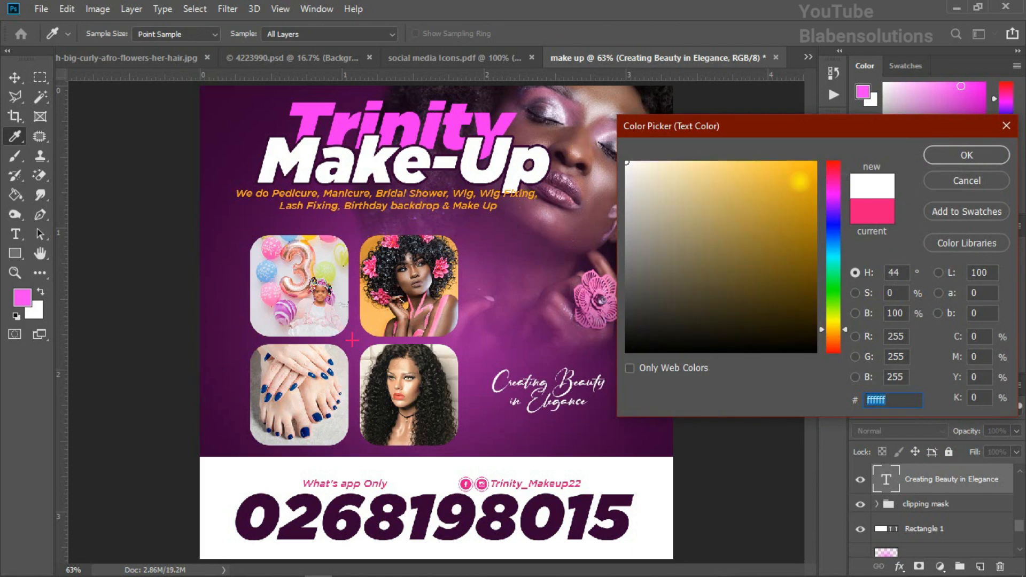
{"action": "left_click", "coordinate": [800, 182]}
{"action": "left_click_drag", "start_coordinate": [800, 182], "coordinate": [804, 175]}
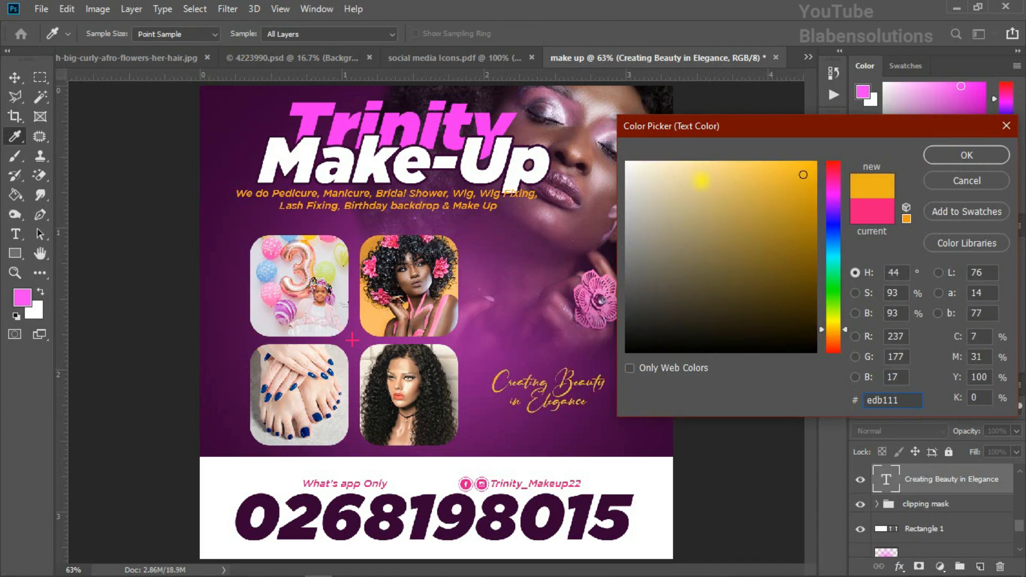
{"action": "left_click", "coordinate": [627, 162]}
{"action": "left_click", "coordinate": [967, 155]}
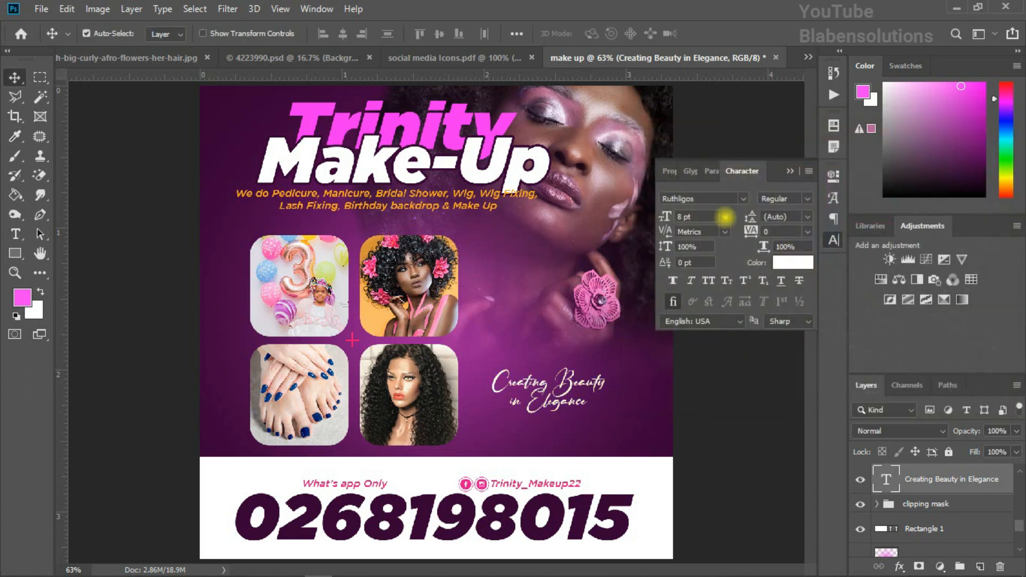
Step: Reduce the tagline to 6 pt and nudge it slightly right and down
{"action": "left_click", "coordinate": [725, 217]}
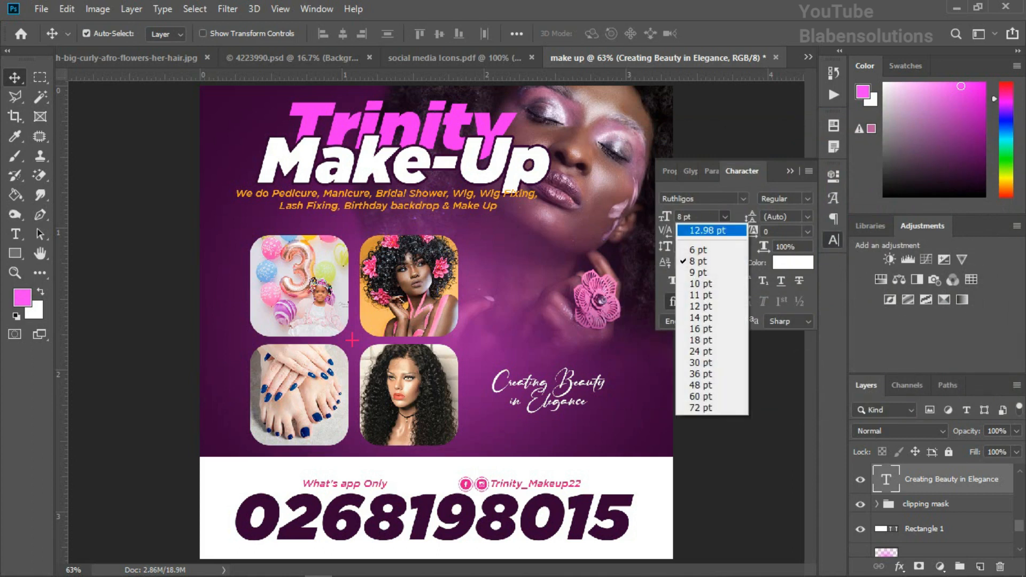
{"action": "left_click", "coordinate": [687, 236]}
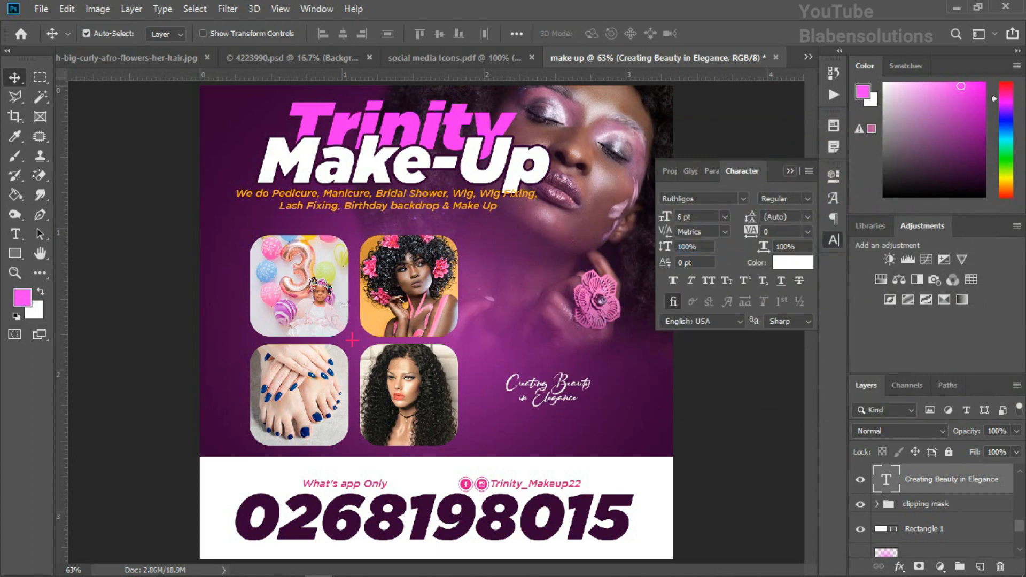
{"action": "left_click", "coordinate": [790, 171]}
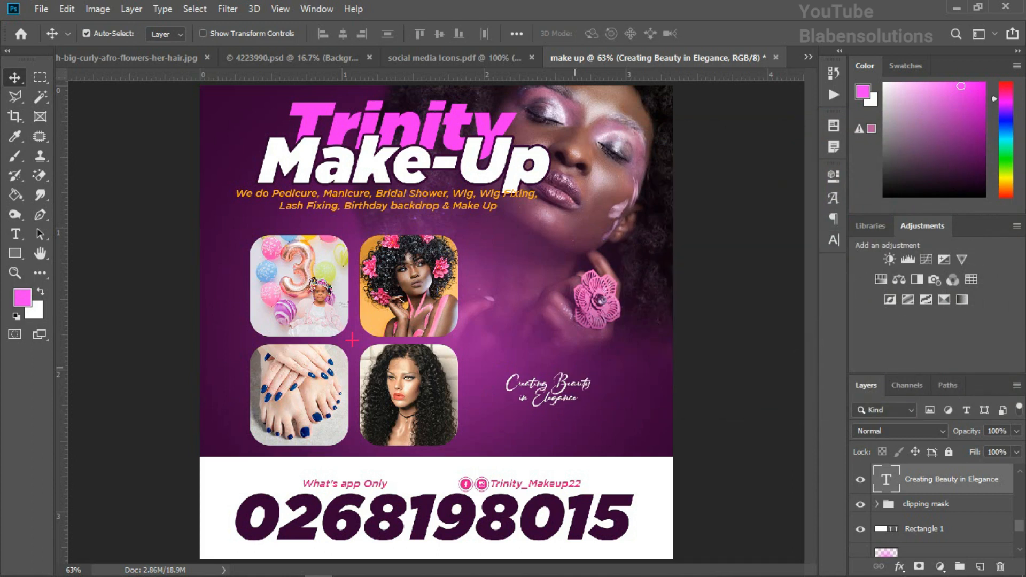
{"action": "left_click_drag", "start_coordinate": [565, 381], "coordinate": [570, 385]}
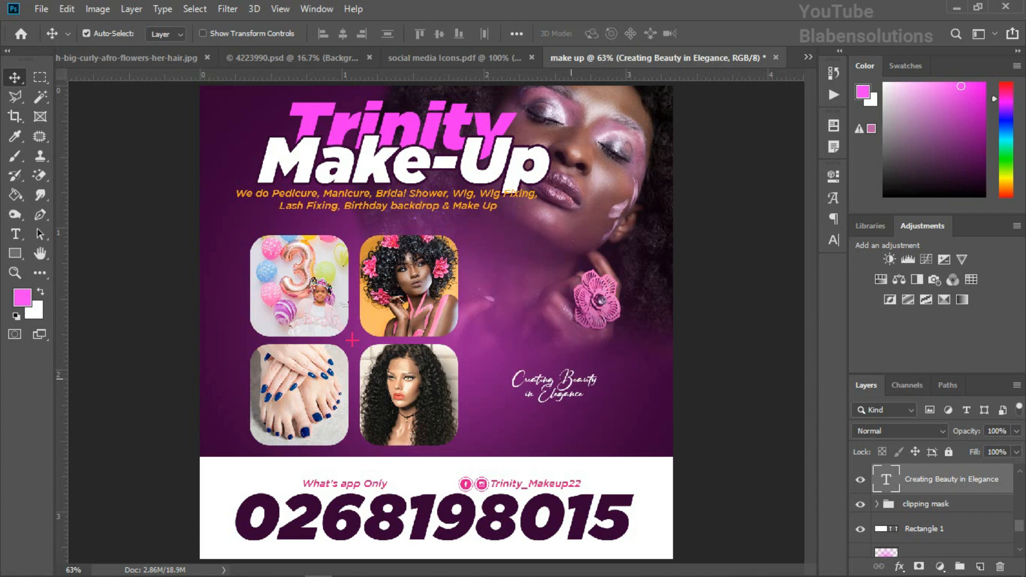